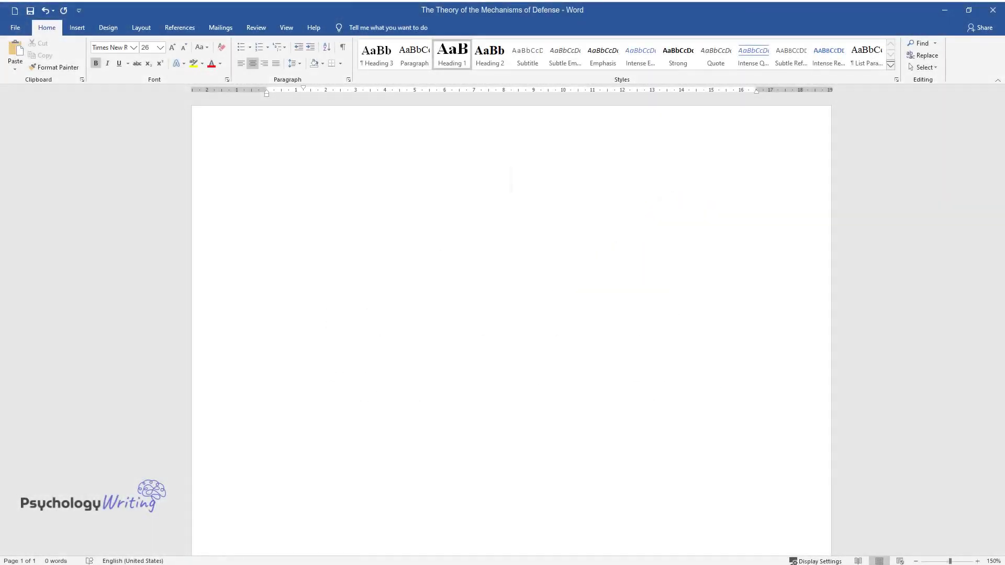
# Step: Type the title 'The Theory of the Mechanisms of Defense' at the top of the page
pyautogui.write('The Theory of')
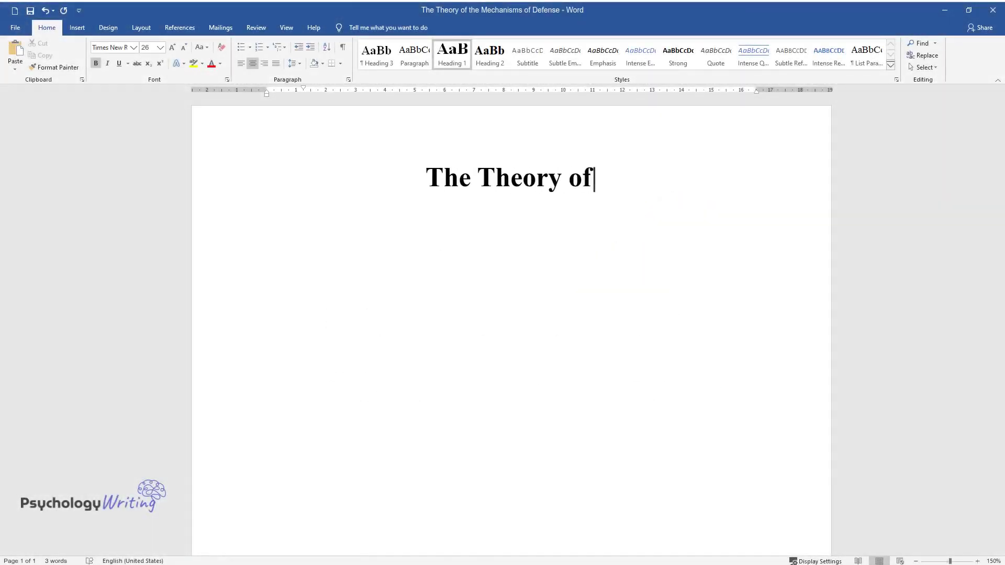
pyautogui.write(' the Mechanisms of Defense')
# Step: Below the title, type the introduction on Freud's defense theory, ending 'integrity of the ego.'
pyautogui.press('Return')
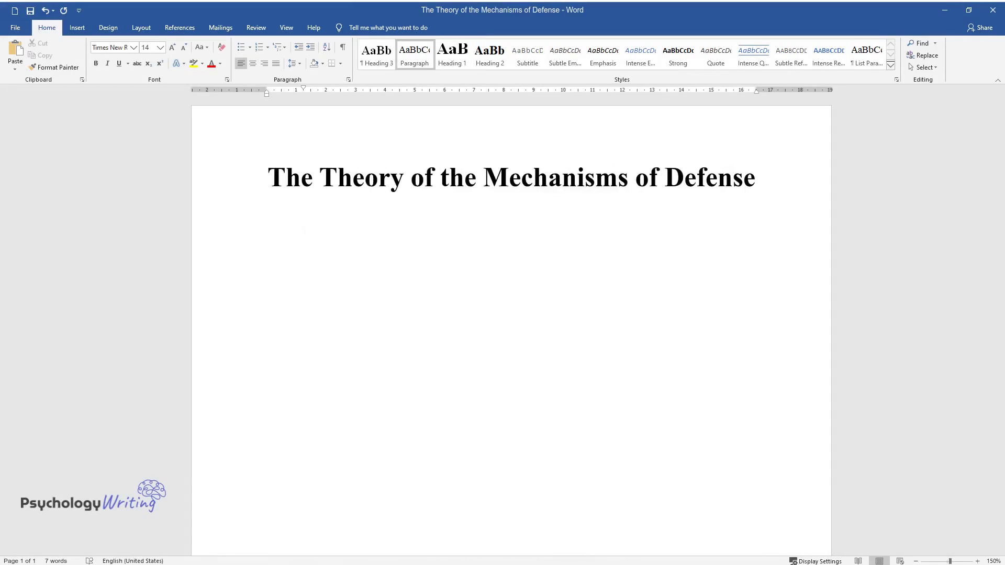
pyautogui.write('The theory of the ')
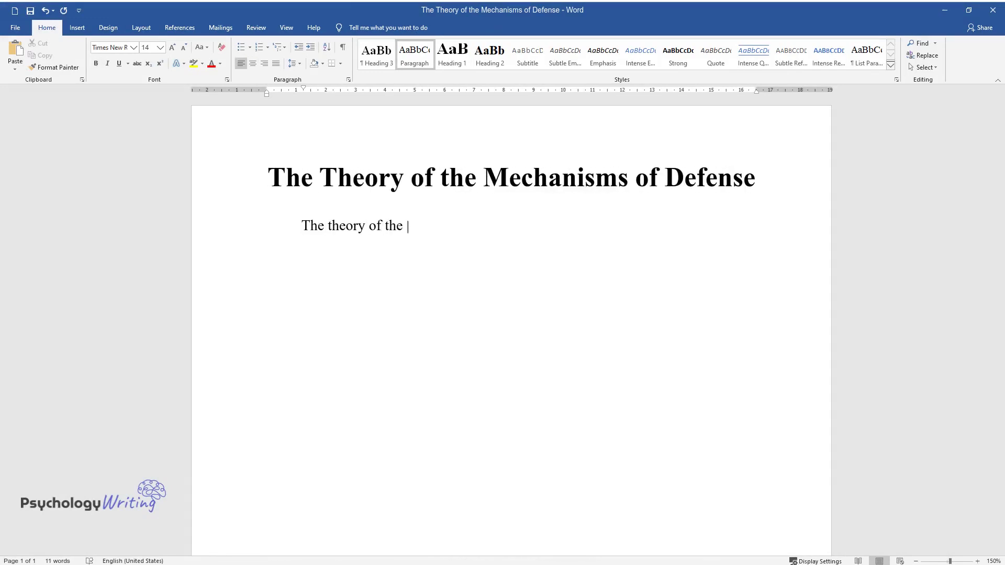
pyautogui.write('mechanisms of defense was propose')
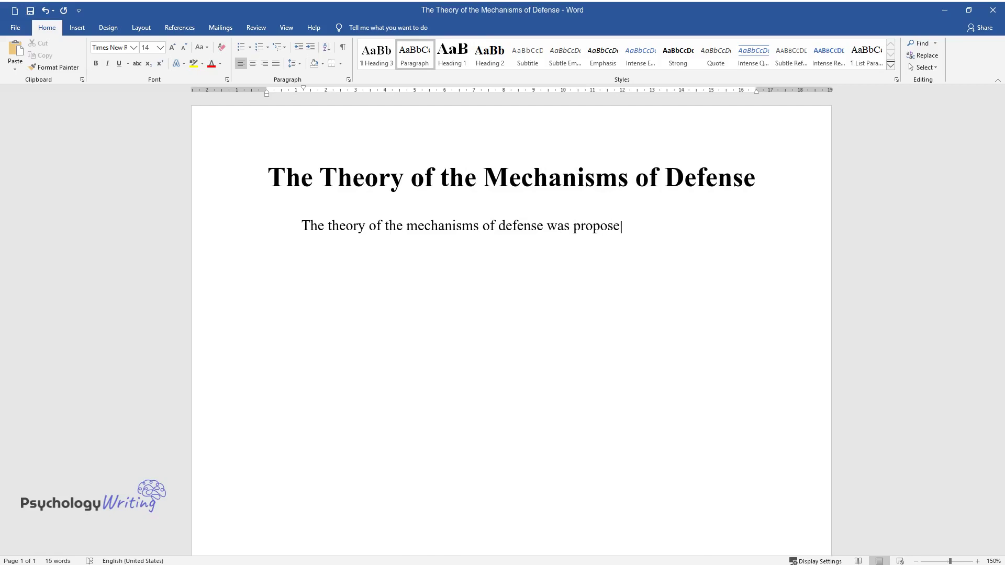
pyautogui.write('d by Sigmund Freud as part of his')
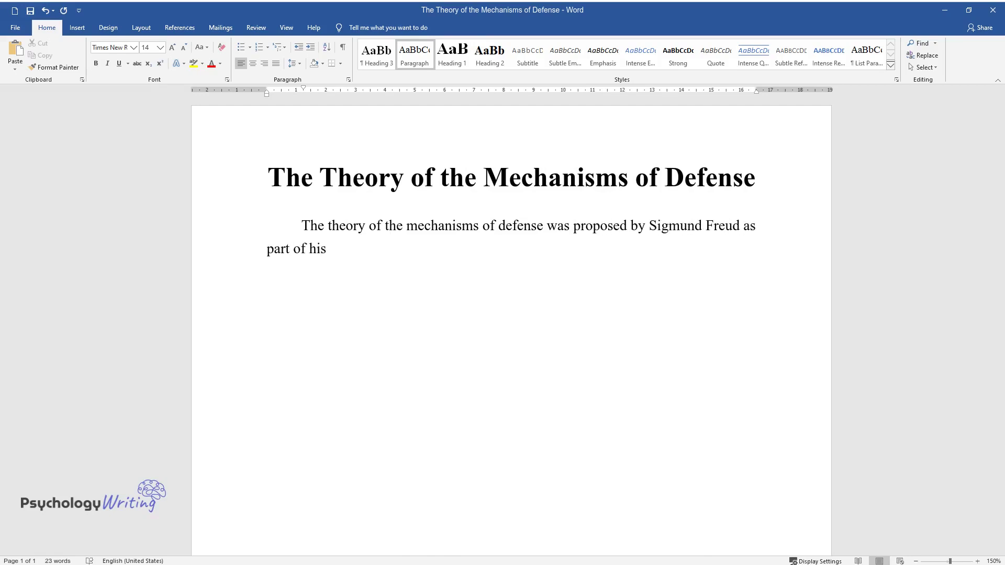
pyautogui.write(' psychoanalysis study. Psychologi')
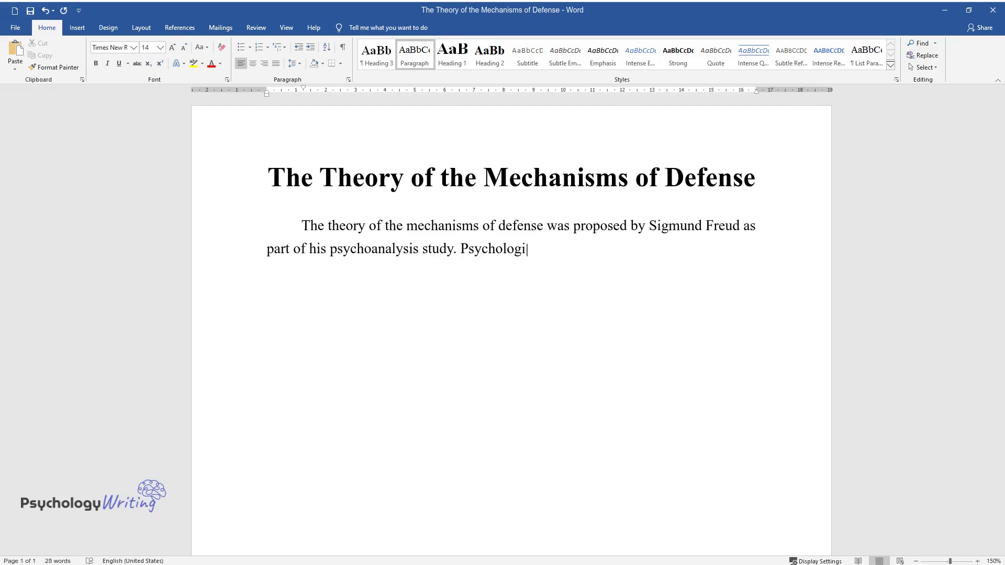
pyautogui.write('cal defense is closely connected ')
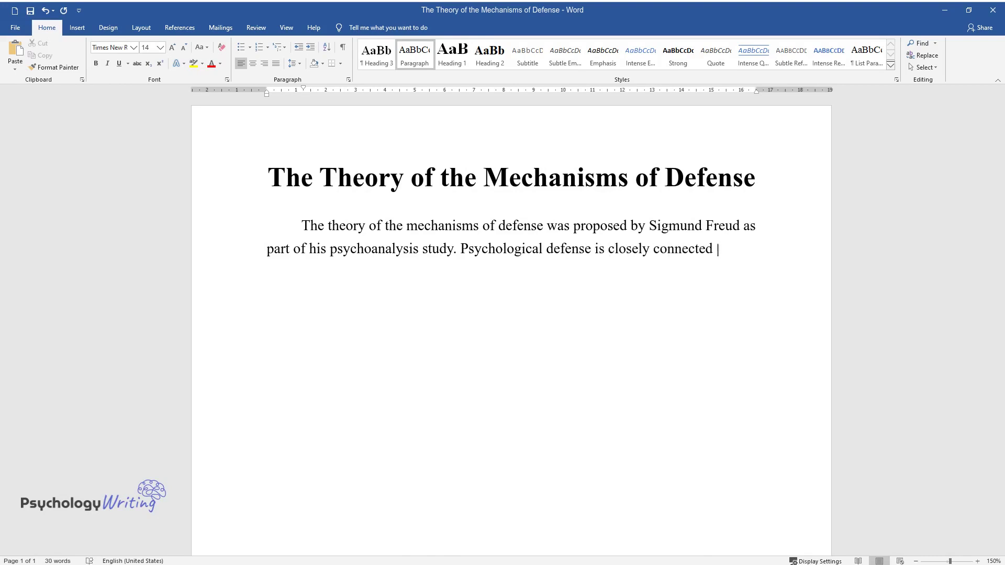
pyautogui.write('with the peculiarities of the mo')
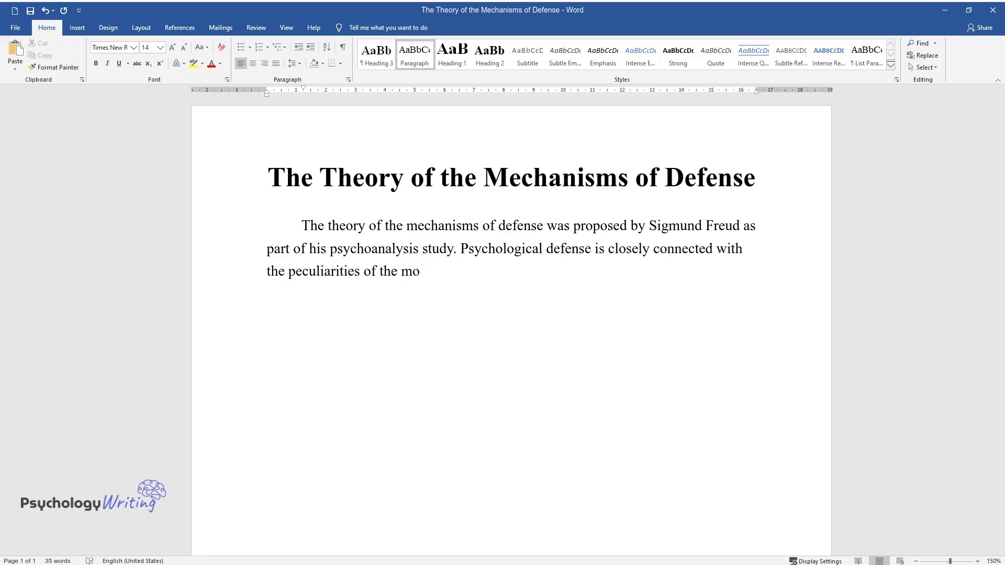
pyautogui.write('tivational and emotional sphere o')
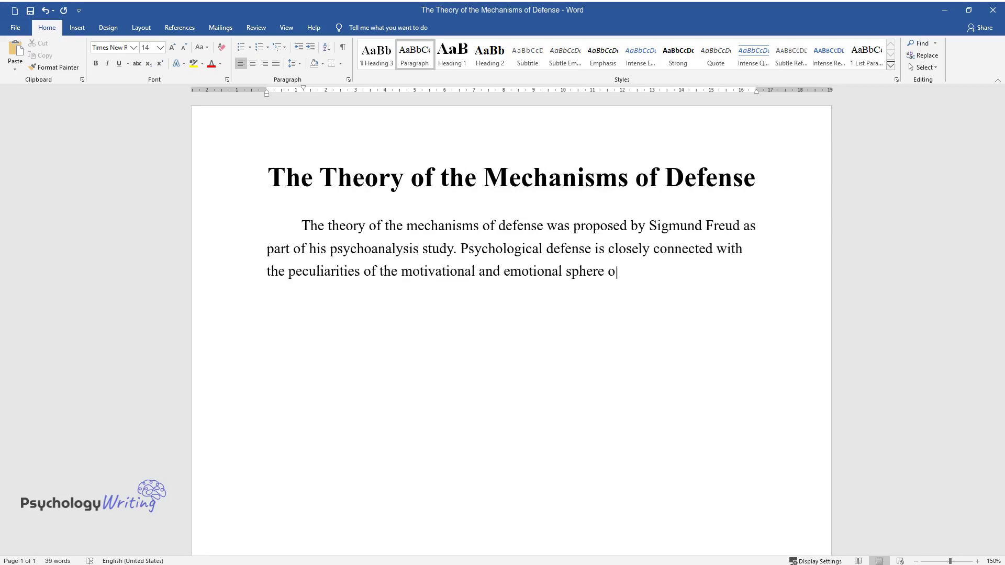
pyautogui.write('f a person. As a rule, a variety of perceptual, i')
pyautogui.write('ntellectual, and motor automatisms, which functio')
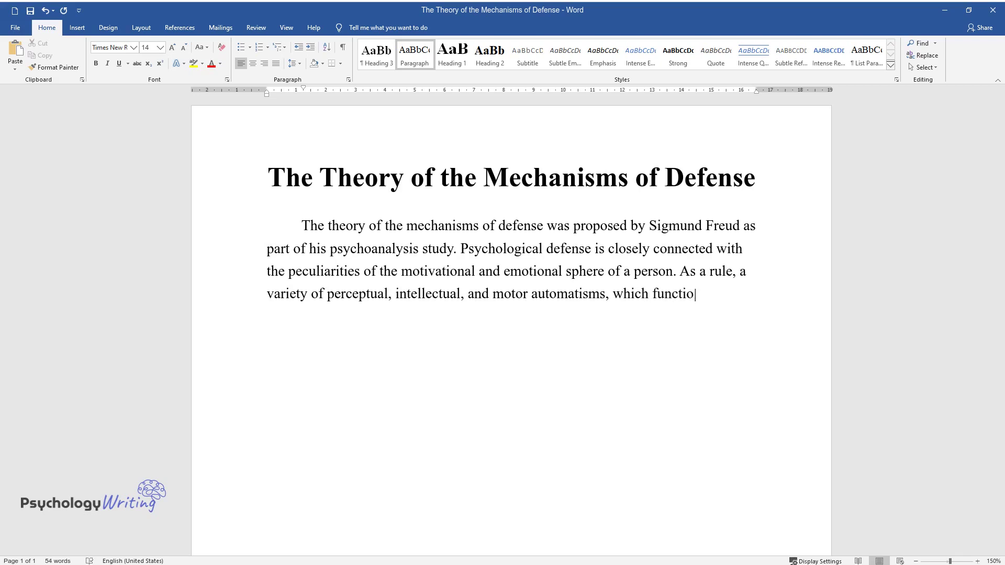
pyautogui.write('n as psychologica')
pyautogui.write('l protection reg')
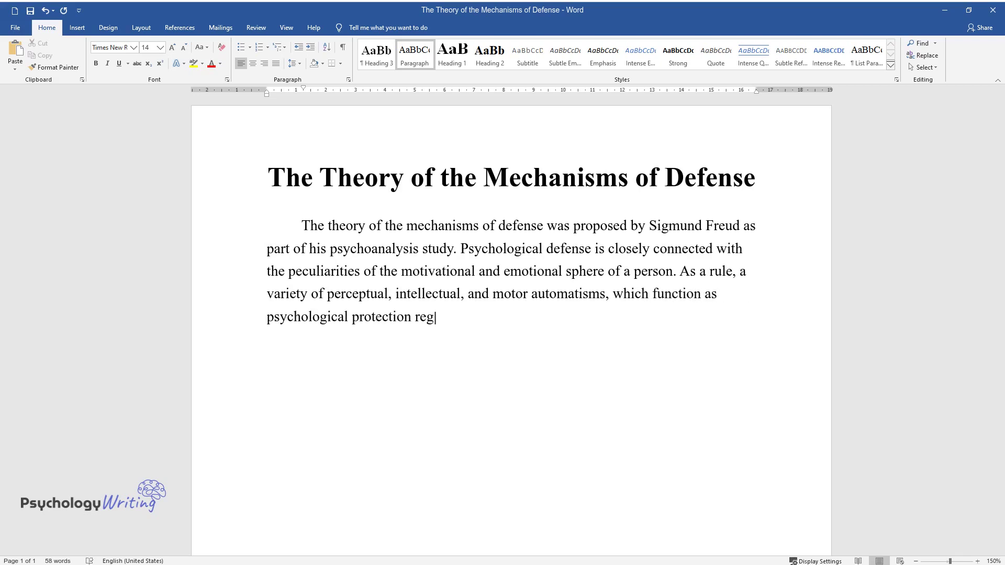
pyautogui.write('ulate the intensity of the emotio')
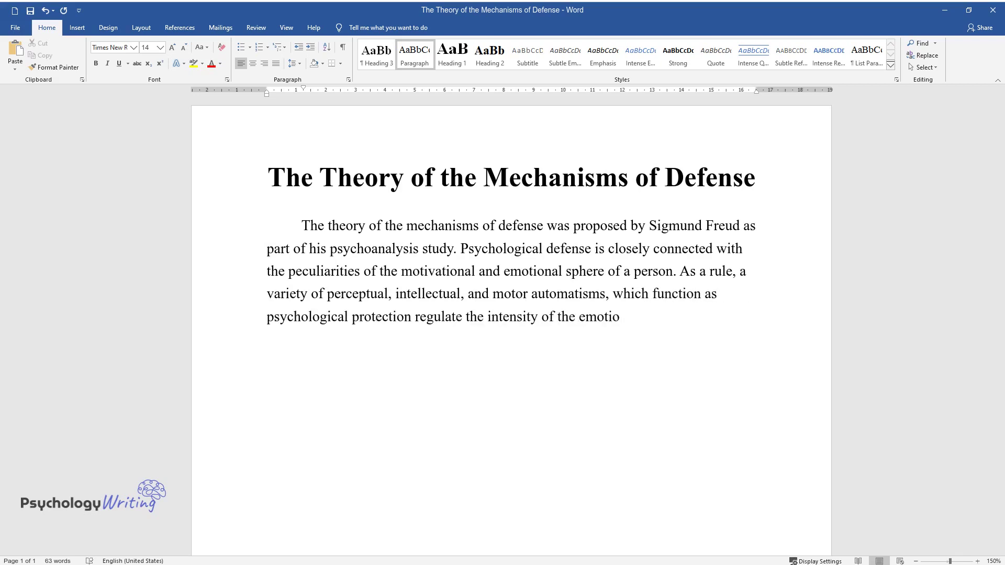
pyautogui.write('nal states, feelings, and passions, which')
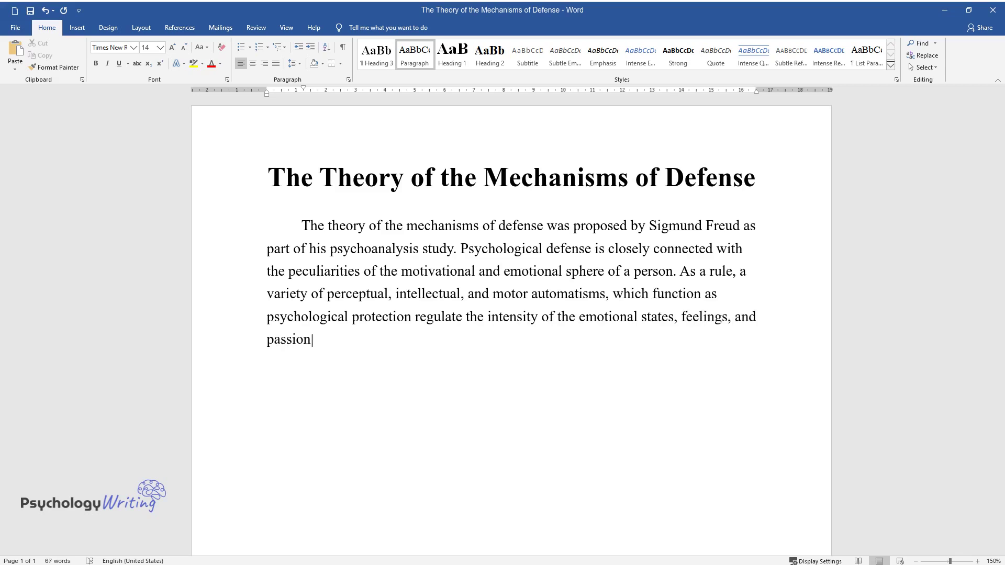
pyautogui.write(' can compromise the integ')
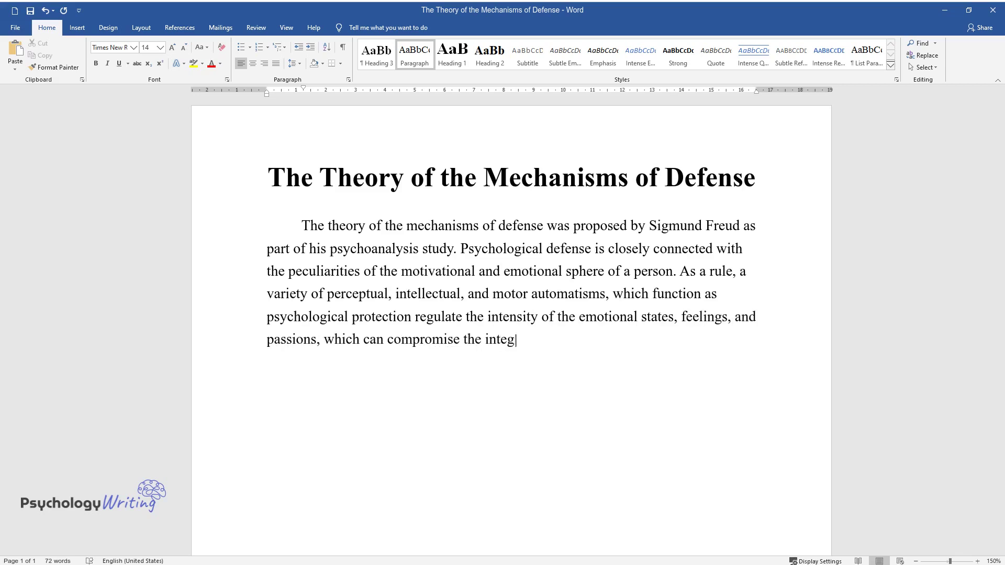
pyautogui.write('rity of the ego.')
pyautogui.press('Return')
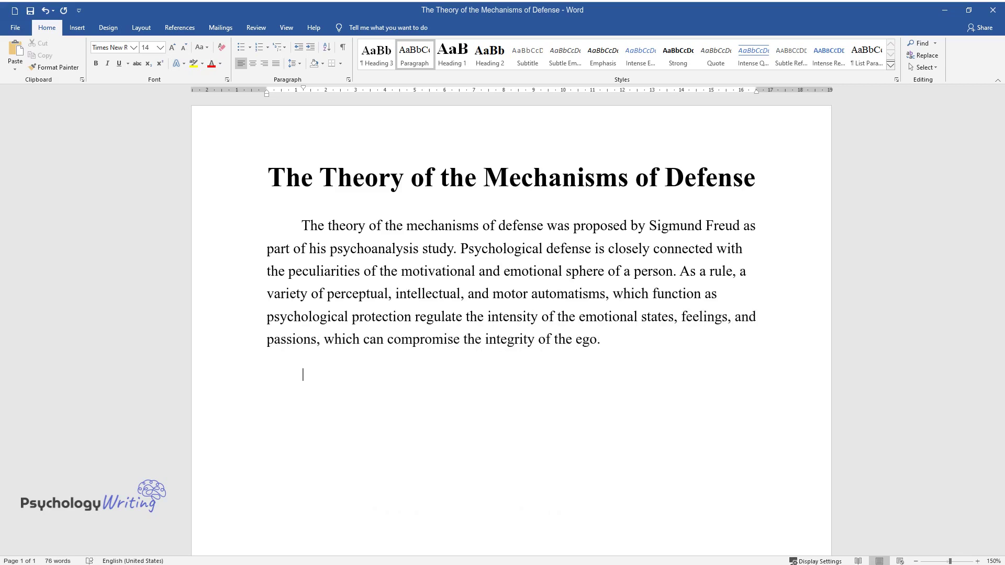
# Step: Type the Anna Freud paragraph ending 'adequate reflection of an event.' and begin 'There are various mechanisms…'
pyautogui.write('According to Anna Freud, the ego')
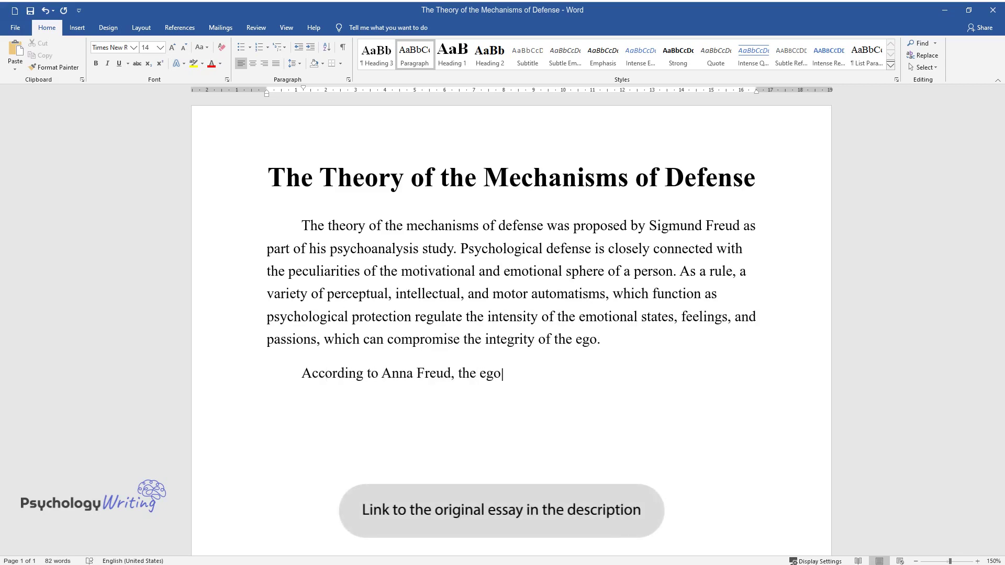
pyautogui.write(' is the medium through which we try')
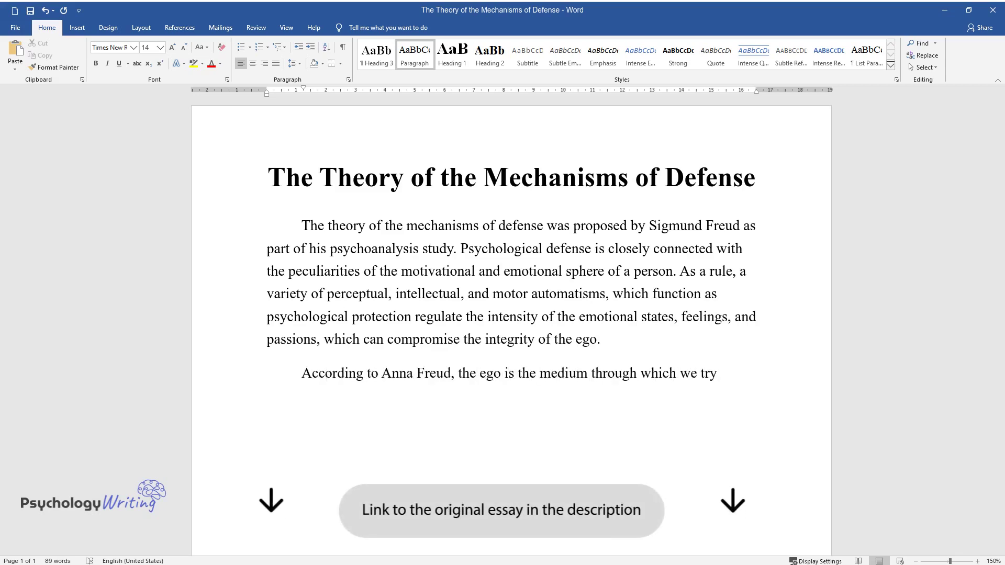
pyautogui.write(' to get a picture of other psychic ')
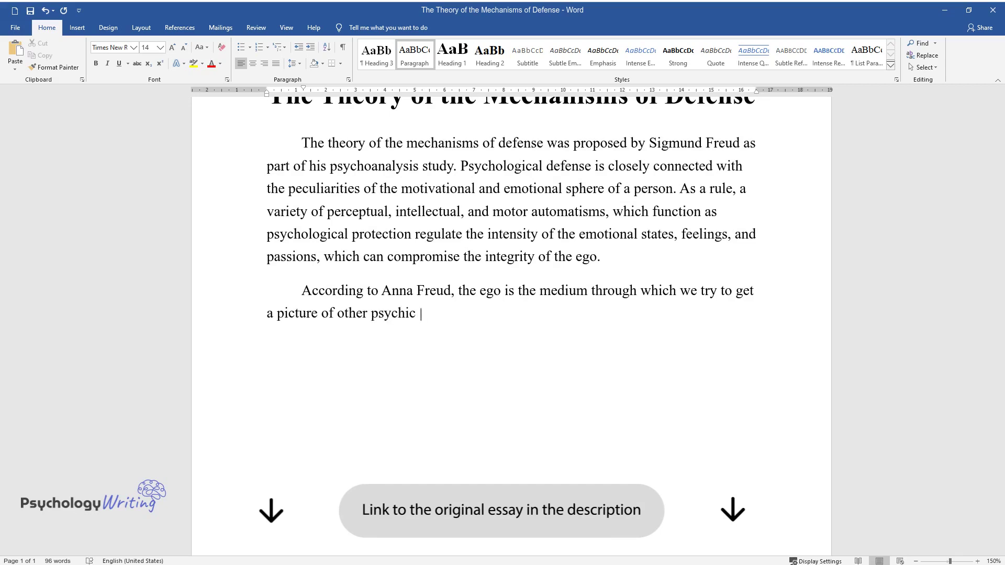
pyautogui.write('institutions such as the id and the')
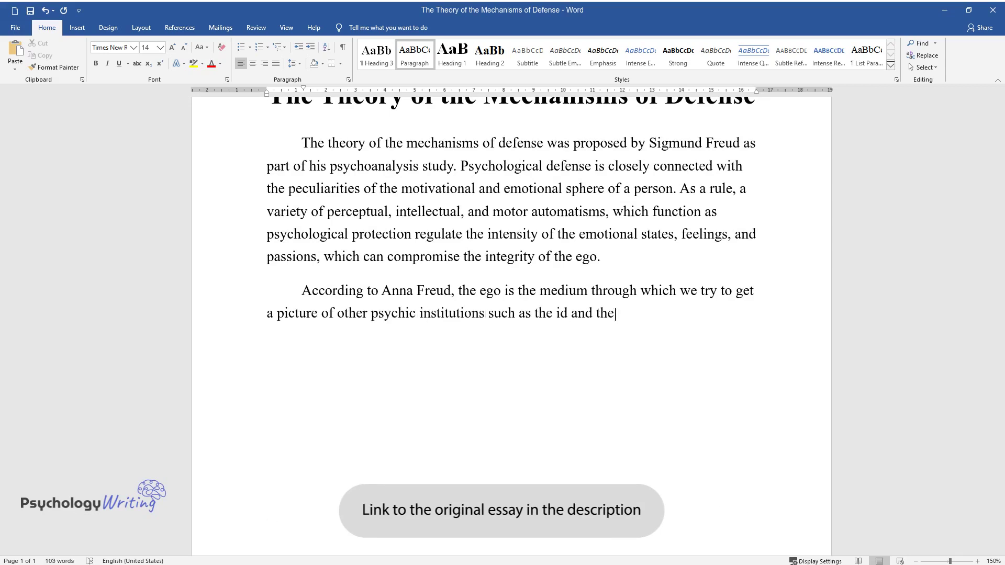
pyautogui.write(' superego. The unwanted information')
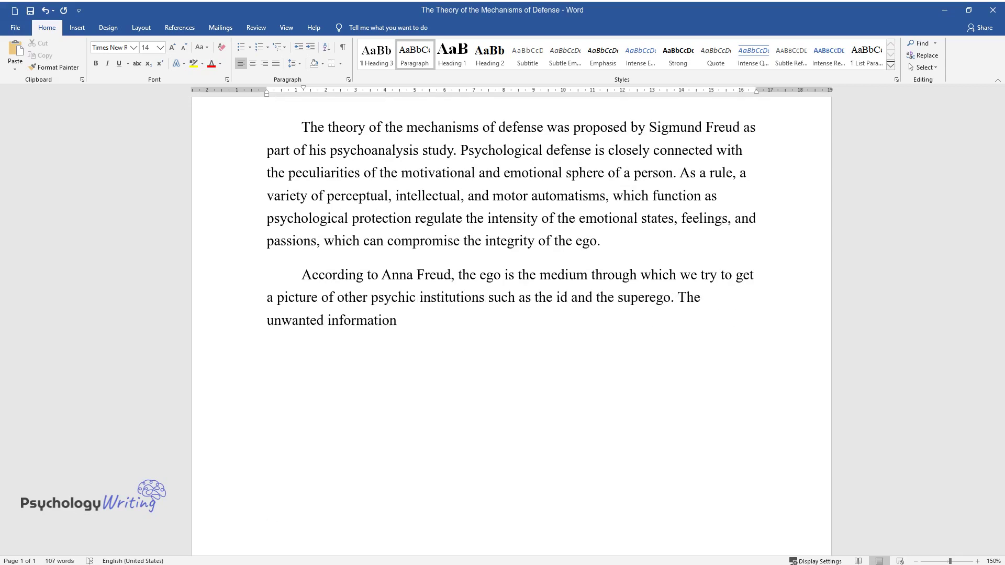
pyautogui.write(' that can trigger strong emotions i')
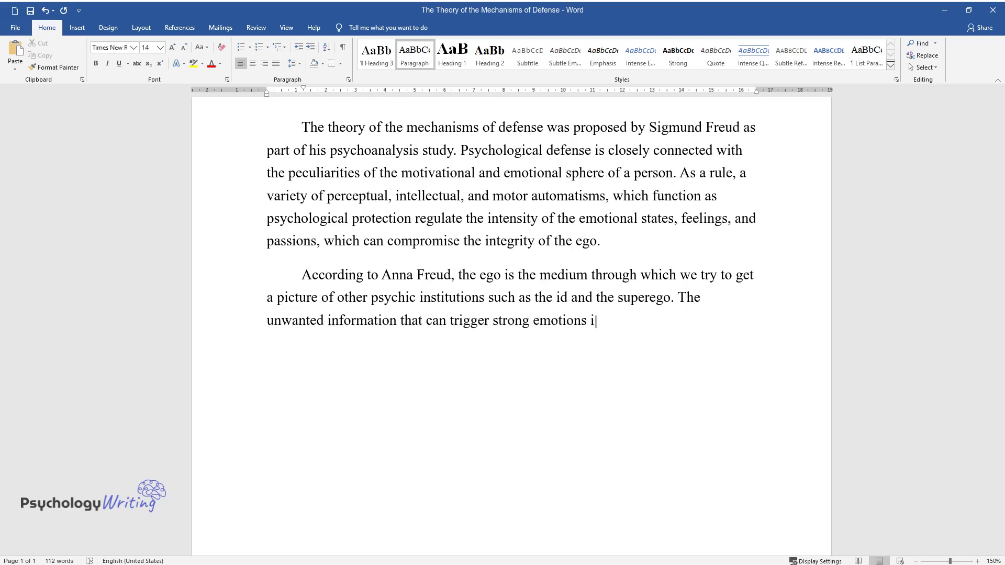
pyautogui.write('n a person may simply be ignored, fo')
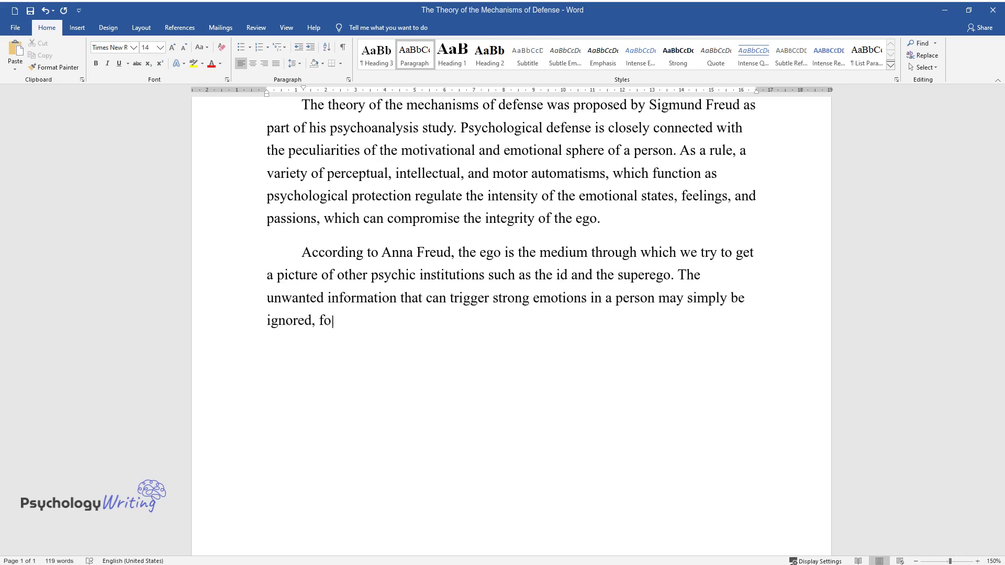
pyautogui.write('rgotten, or interpreted in a way co')
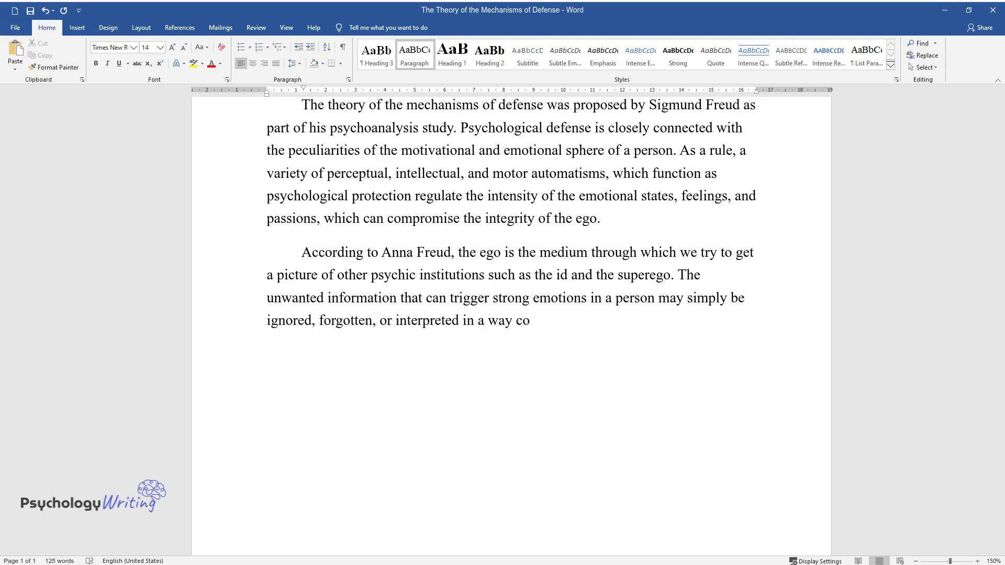
pyautogui.write('nvenient for the individual, provid')
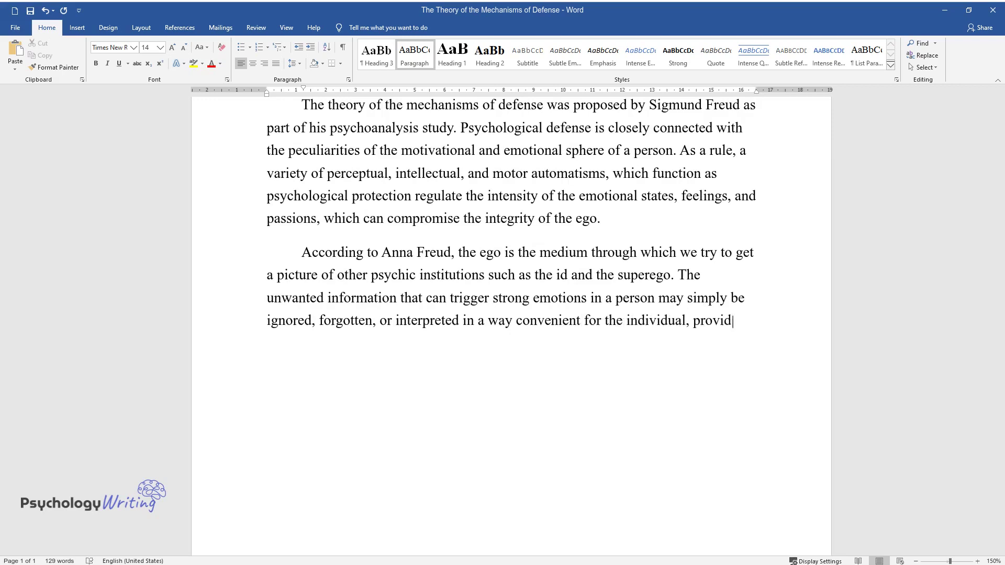
pyautogui.write('ed it gains admission to the inform')
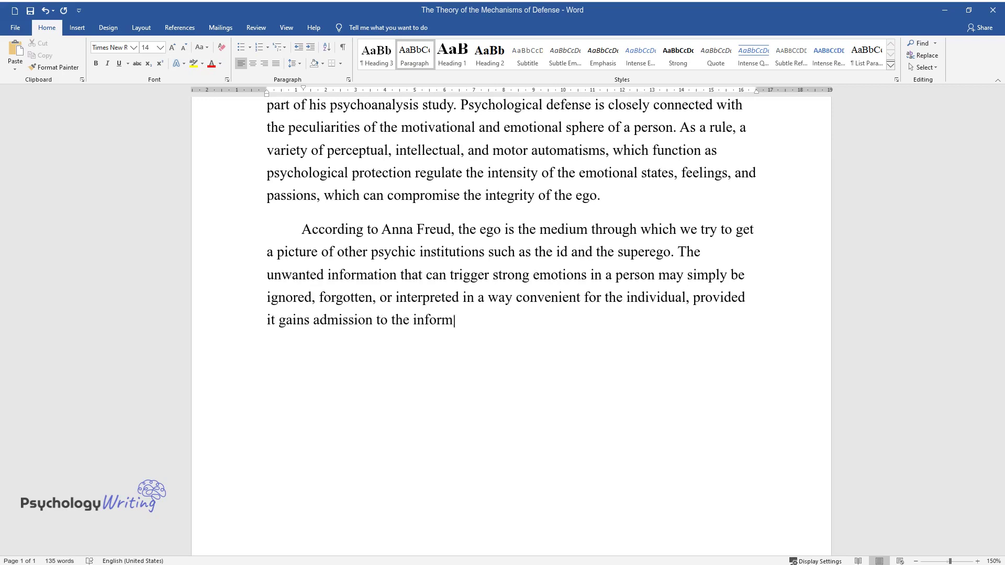
pyautogui.write('ation storage system. Psychological')
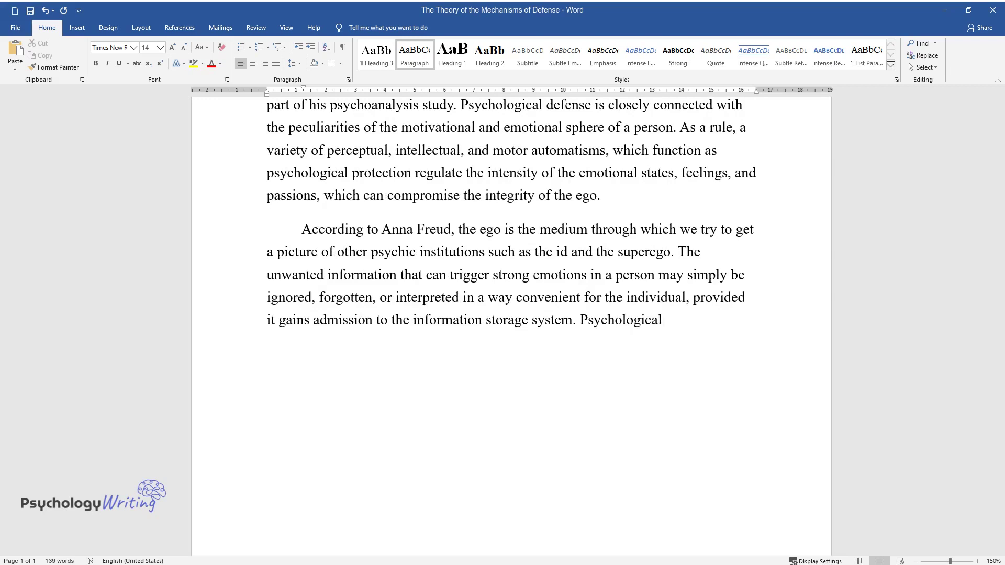
pyautogui.write(' defense is a consistent distortion')
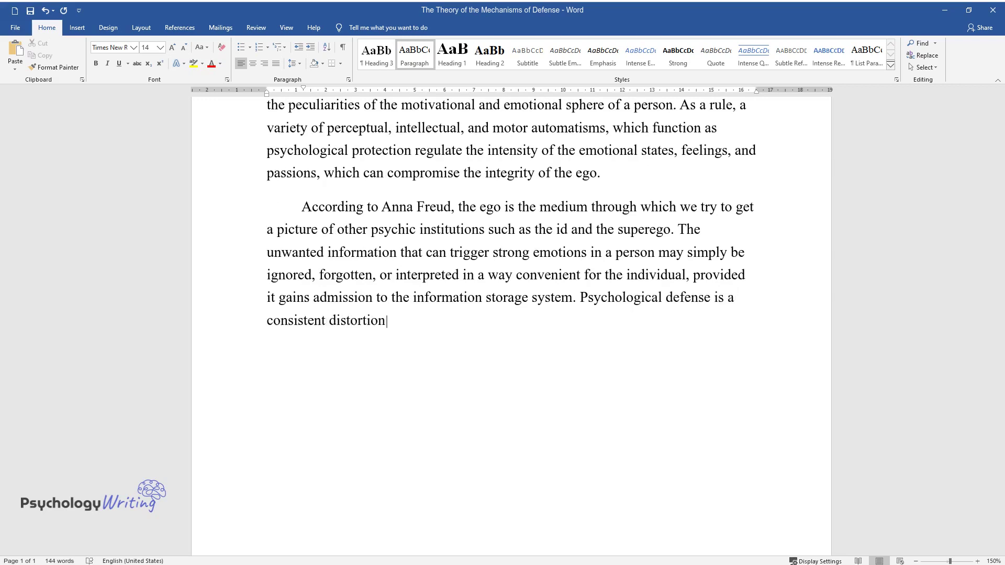
pyautogui.write(' of the cognitive and affective co')
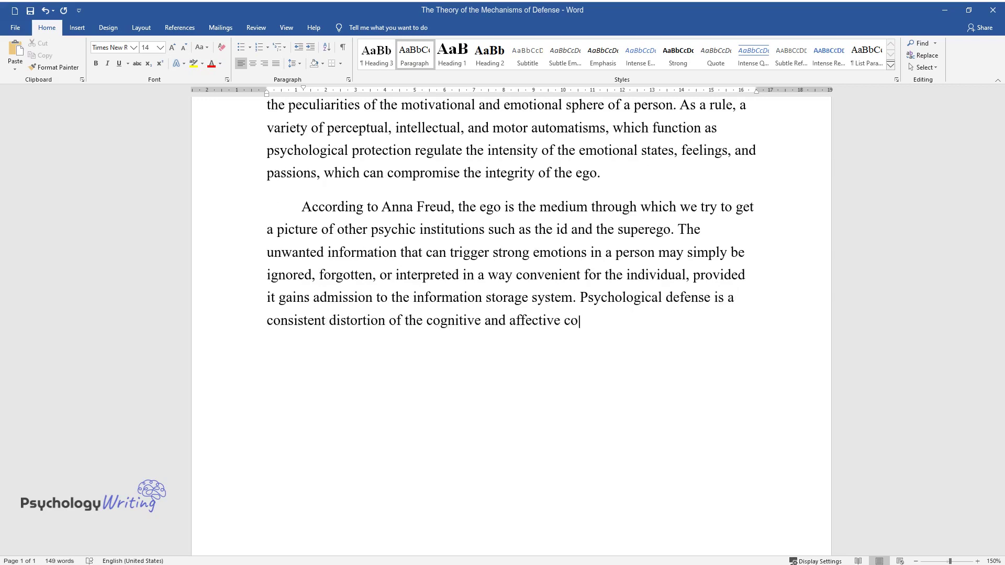
pyautogui.write('mponents of the image of the actual situation. It aims to weak')
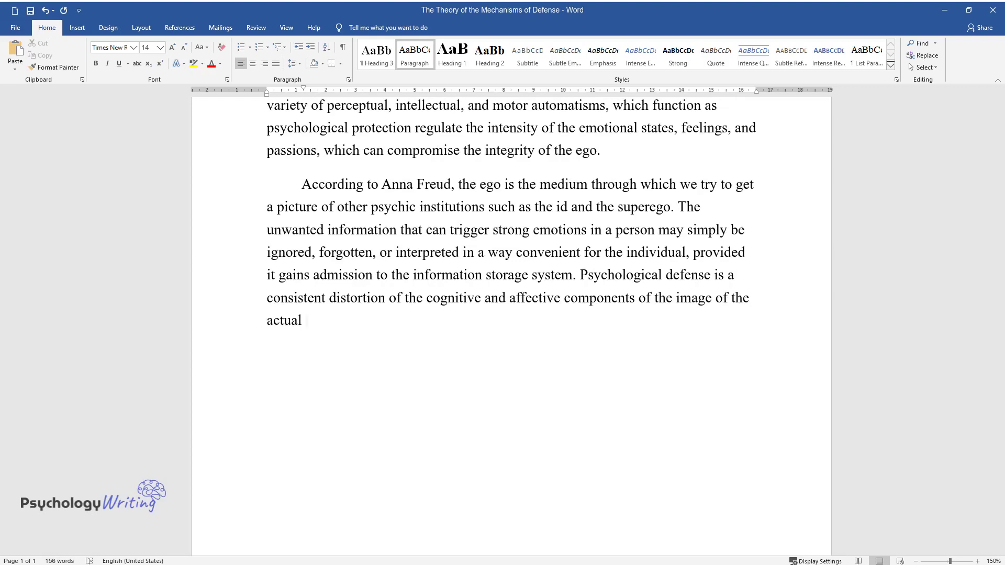
pyautogui.write('en the em')
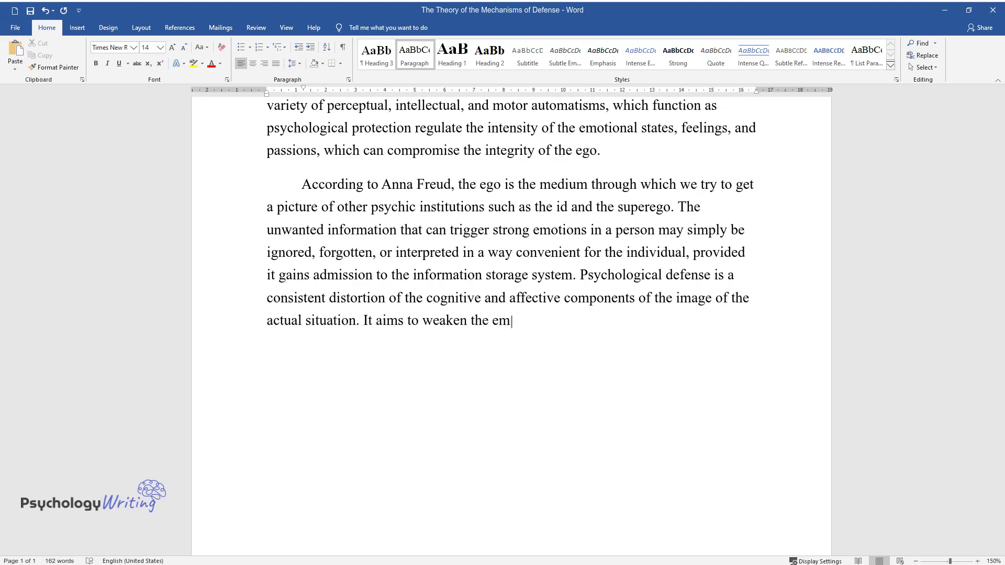
pyautogui.write('otional stress, which threatens the')
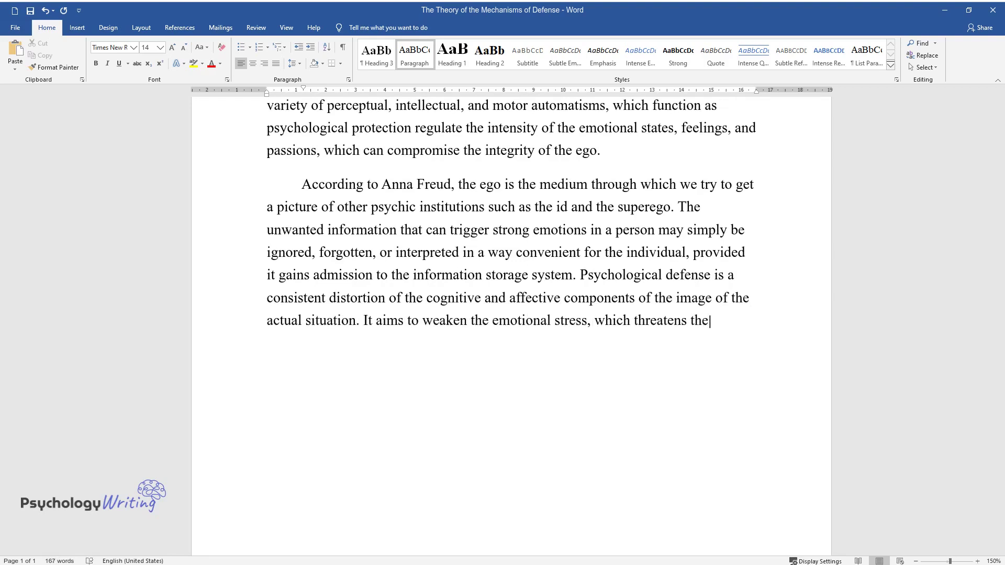
pyautogui.write(' individual in case of an adequate reflection of an event.')
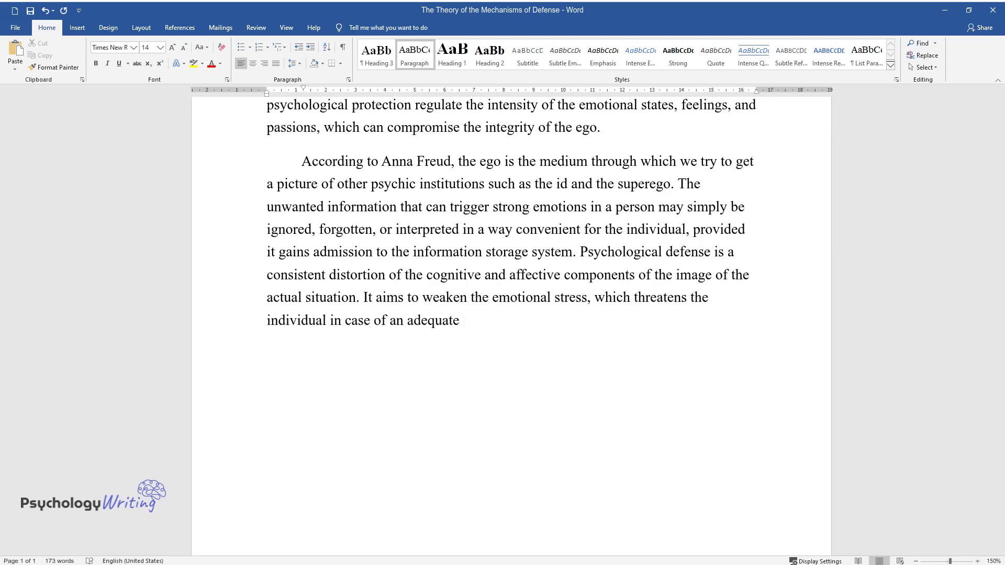
pyautogui.press('Return')
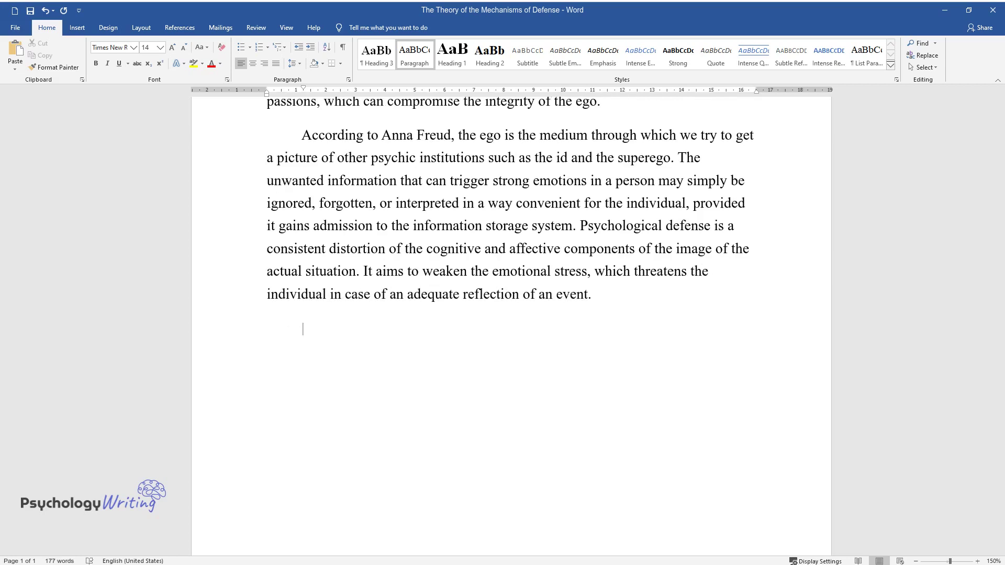
pyautogui.write('There are various mechanisms')
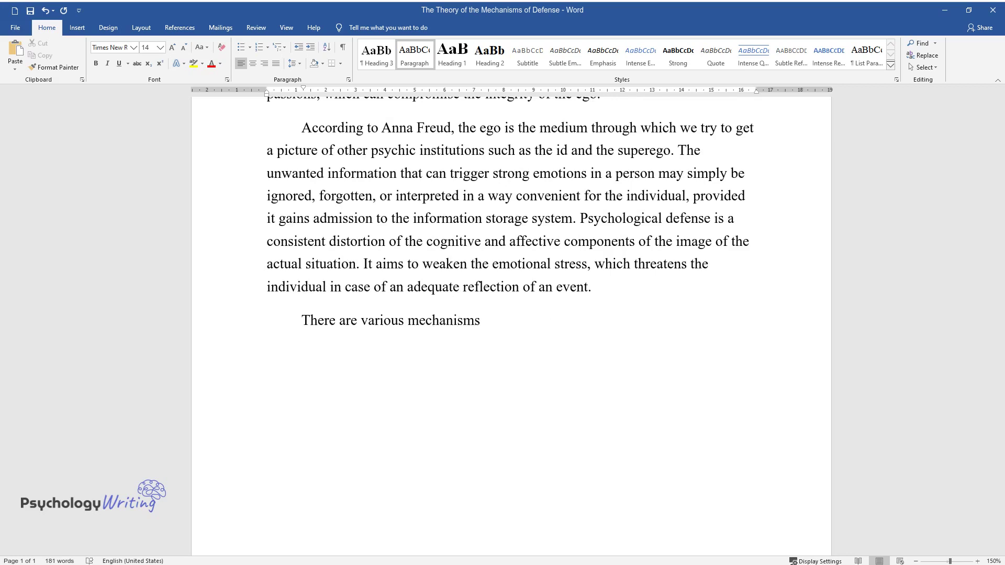
pyautogui.write(' that help cope with the problem; t')
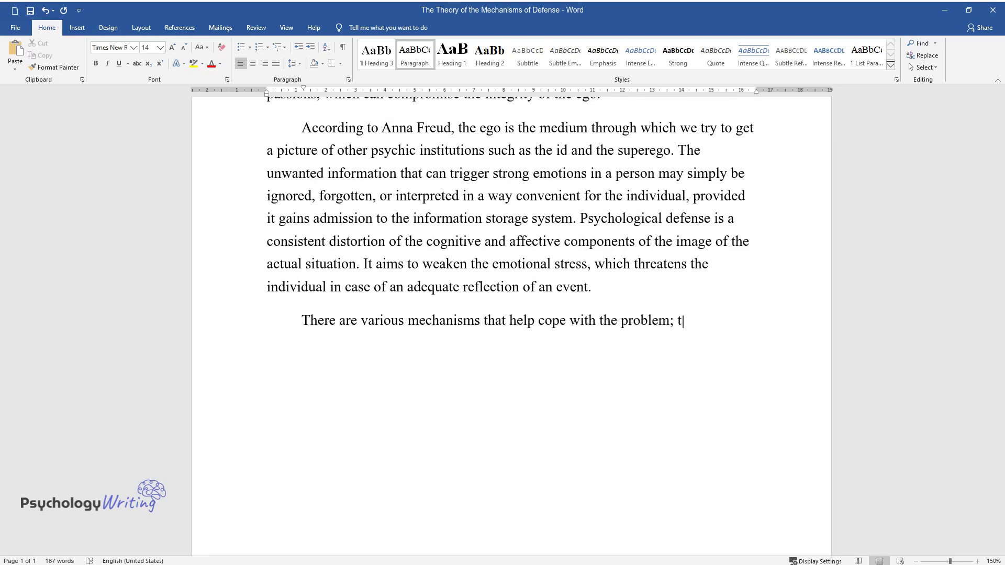
pyautogui.write('he American psychiatrist George Eman')
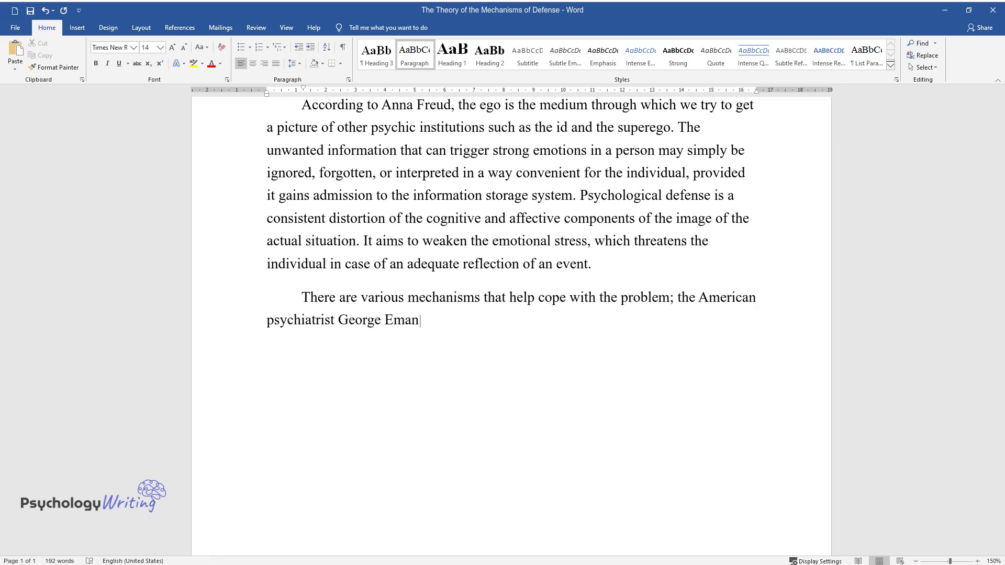
pyautogui.write(' Vaillant divided them into four cat')
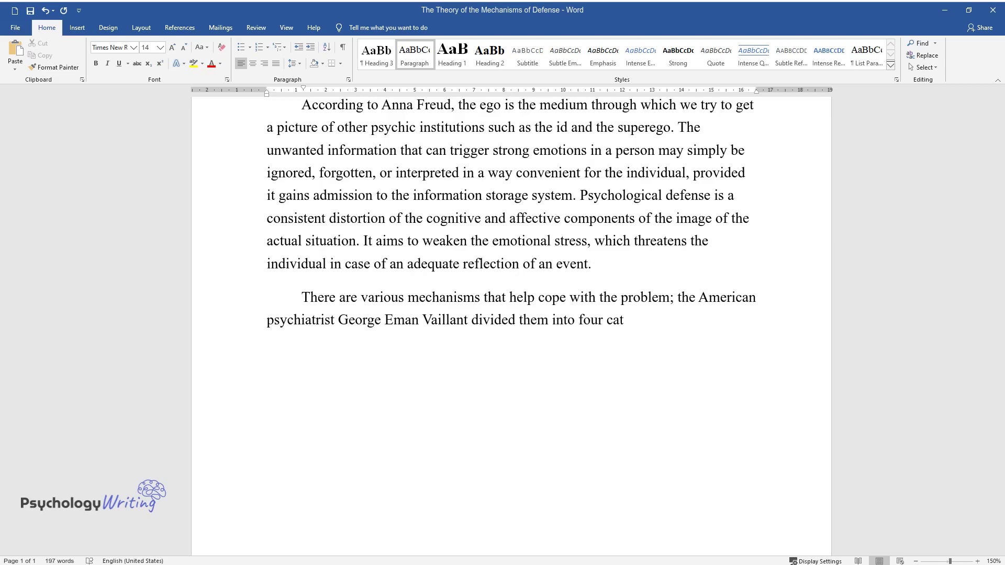
pyautogui.write('egories, including:')
# Step: List pathological, immature, neurotic and mature defenses as four numbered items with their examples
pyautogui.press('Return')
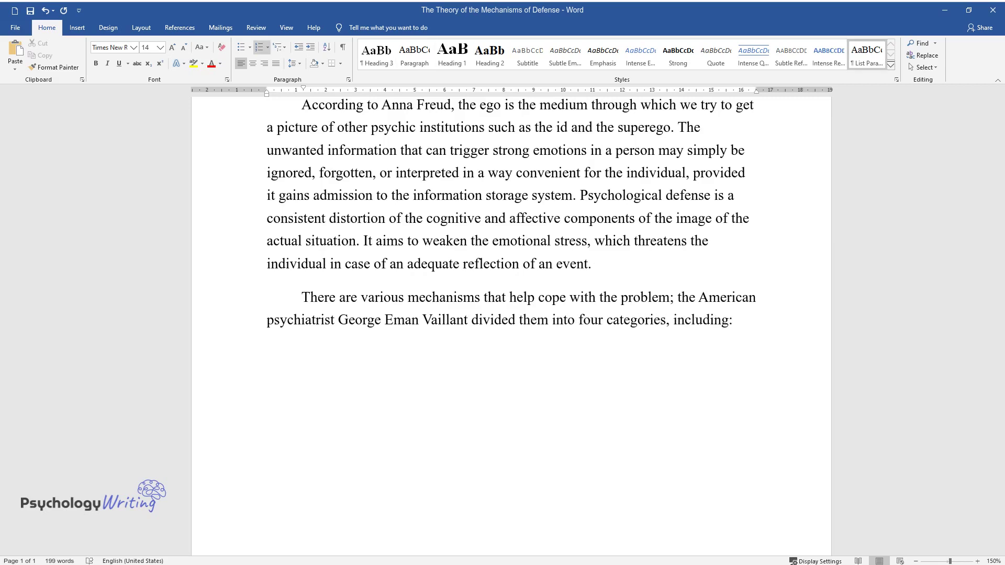
pyautogui.write('Pathological defenses (such ')
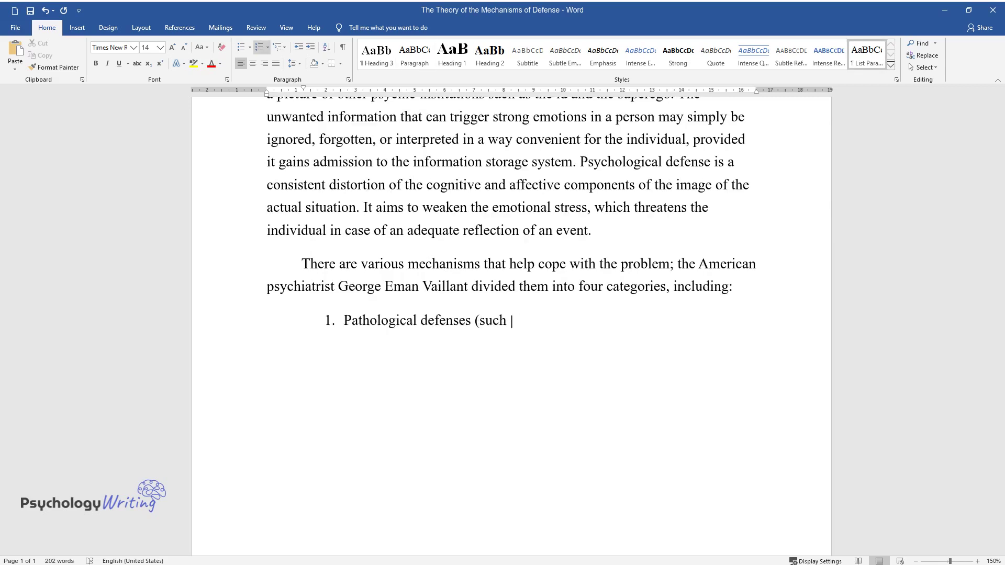
pyautogui.write('as psychotic denial and delusi')
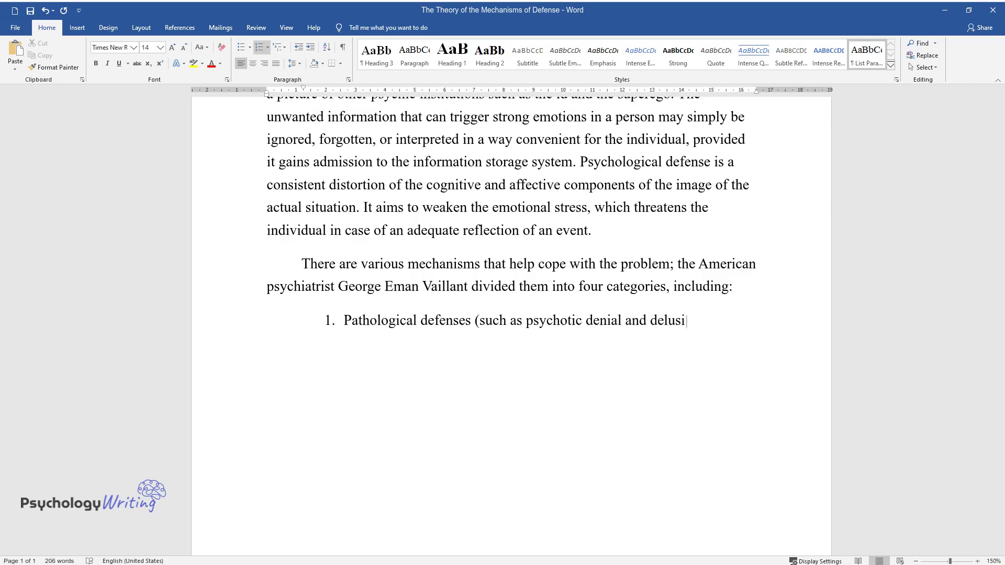
pyautogui.write('onal projection),')
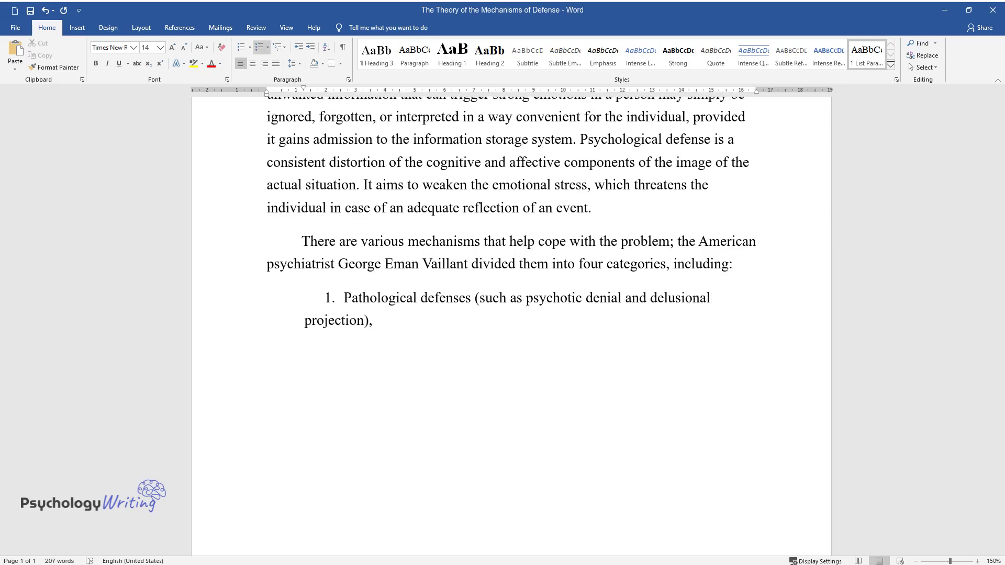
pyautogui.press('Return')
pyautogui.write('Immature defenses (fantasy, projection, passive aggression, acting out),')
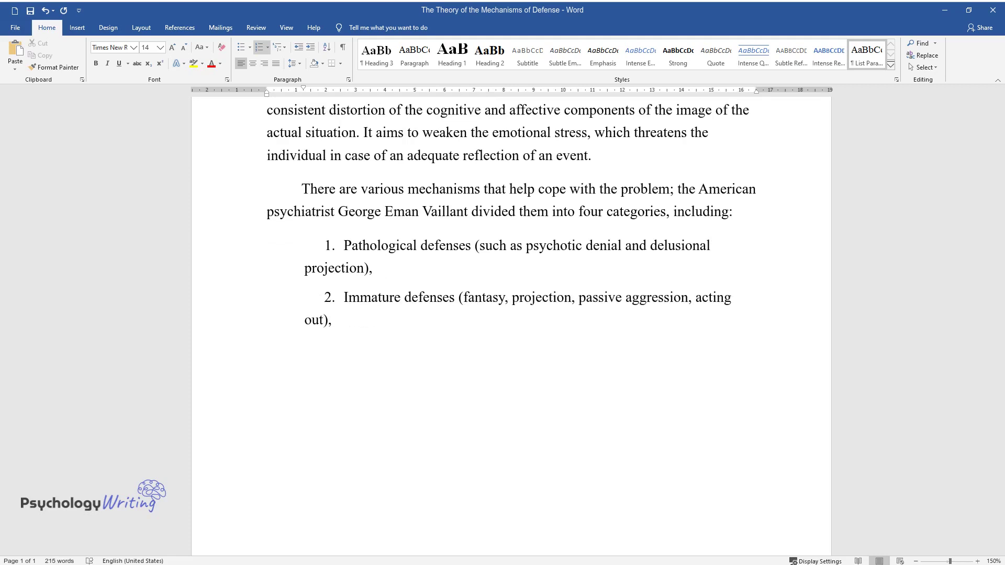
pyautogui.press('Return')
pyautogui.write('Neurotic defenses (inte')
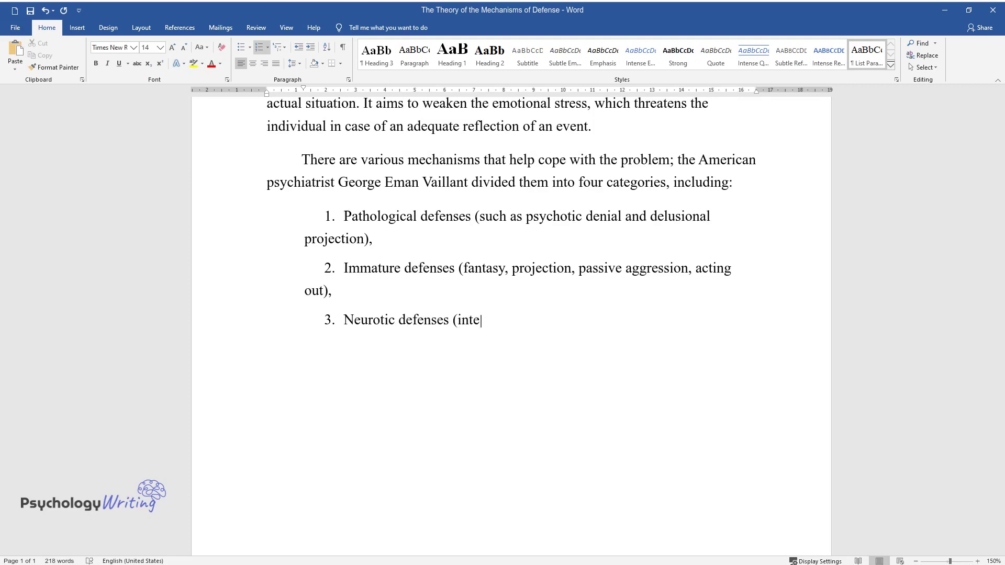
pyautogui.write('llectualization, reaction ')
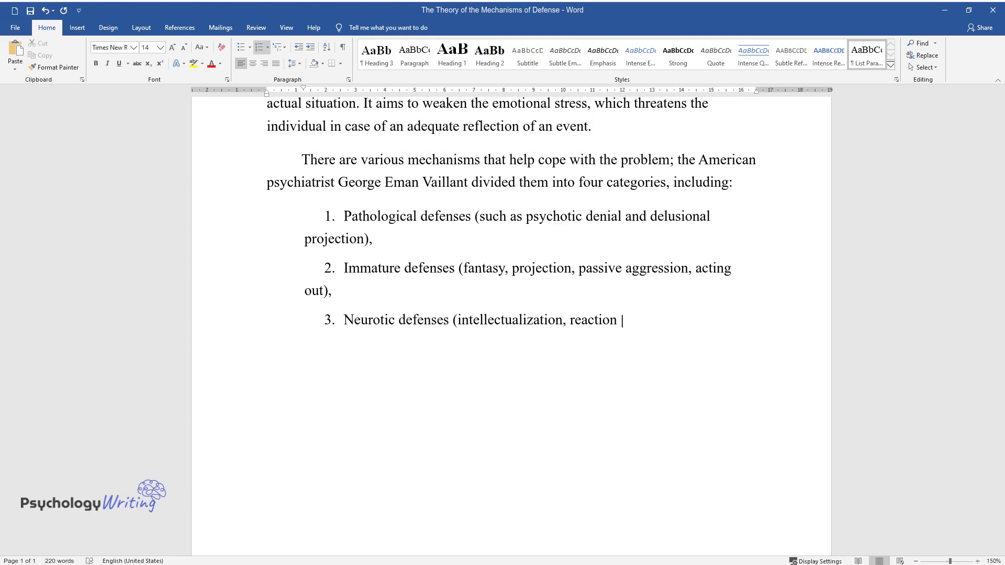
pyautogui.write('formation, dissociation, d')
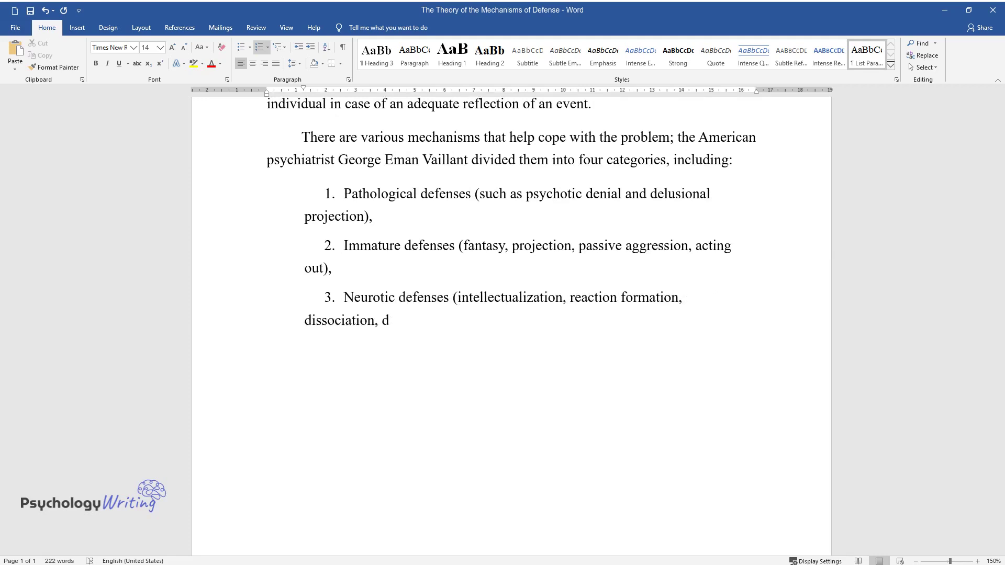
pyautogui.write('isplacement, repression),')
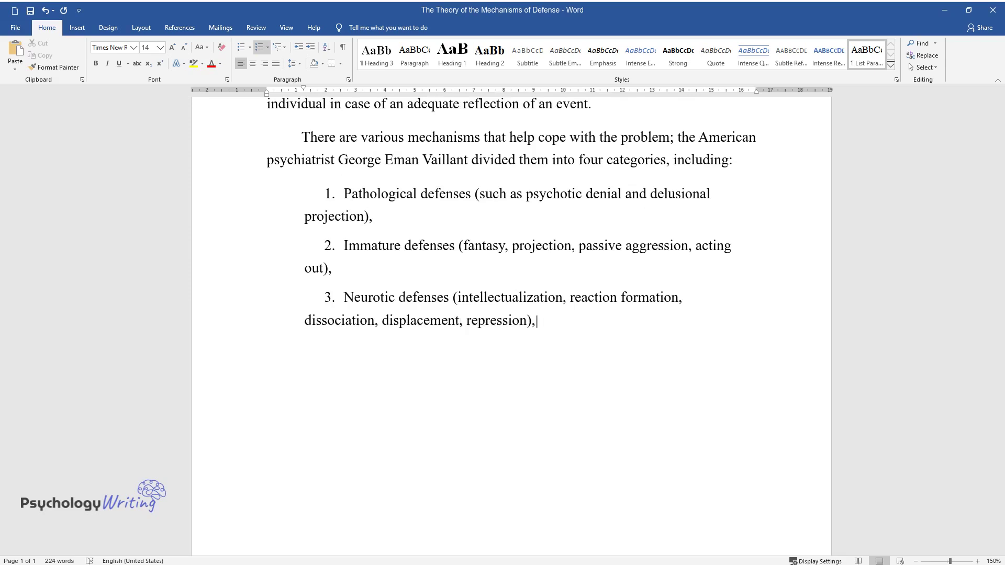
pyautogui.write(' and')
pyautogui.press('Return')
pyautogui.write('Mature de')
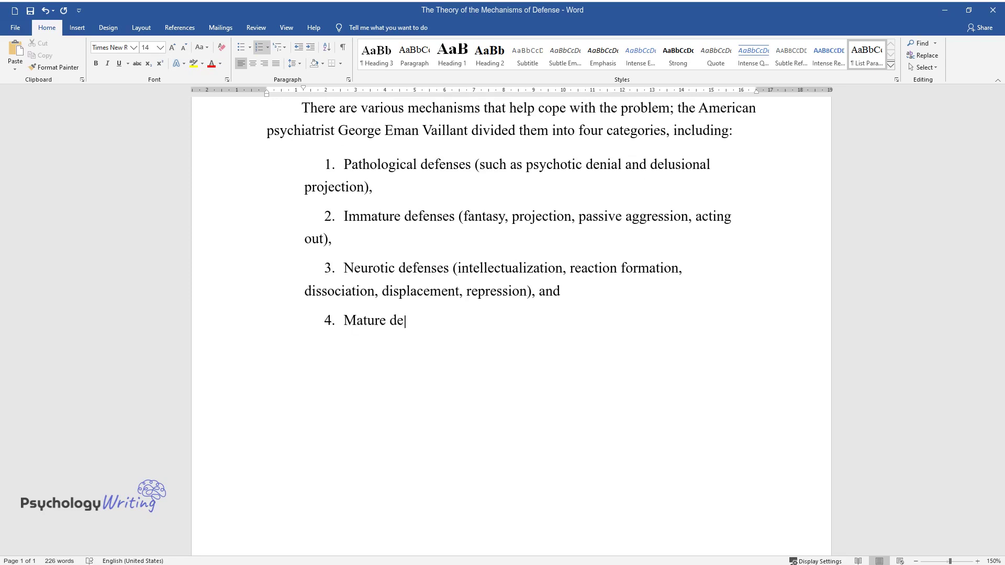
pyautogui.write('fenses (humor, sublimatio')
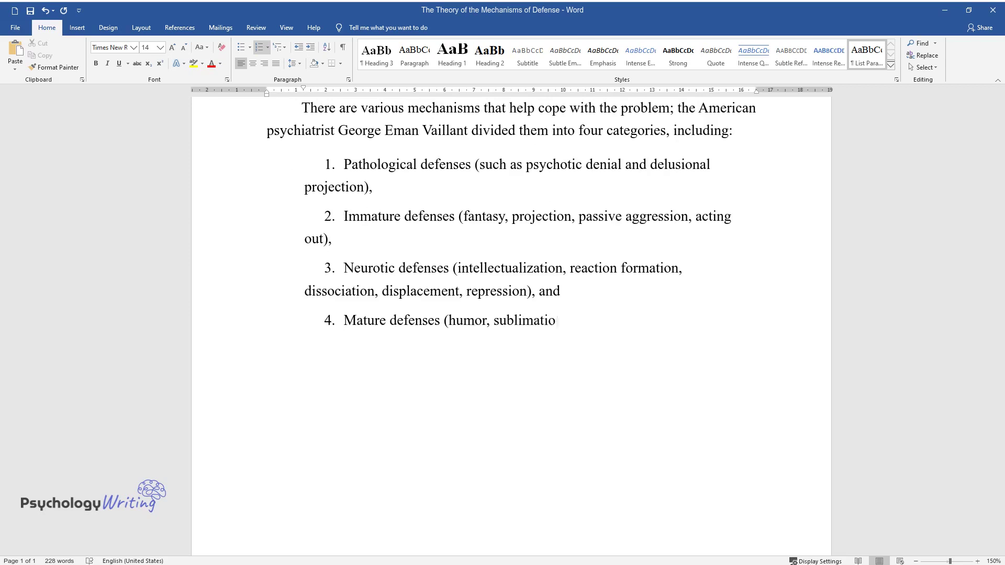
pyautogui.write('n, suppression, altruism,')
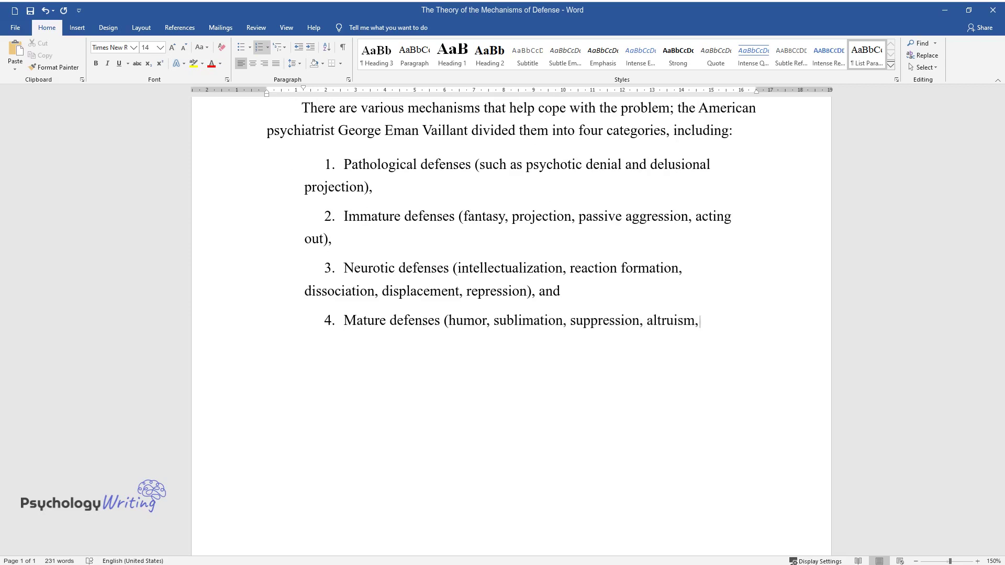
pyautogui.write(' anticipation.')
pyautogui.press('Return')
pyautogui.press('Return')
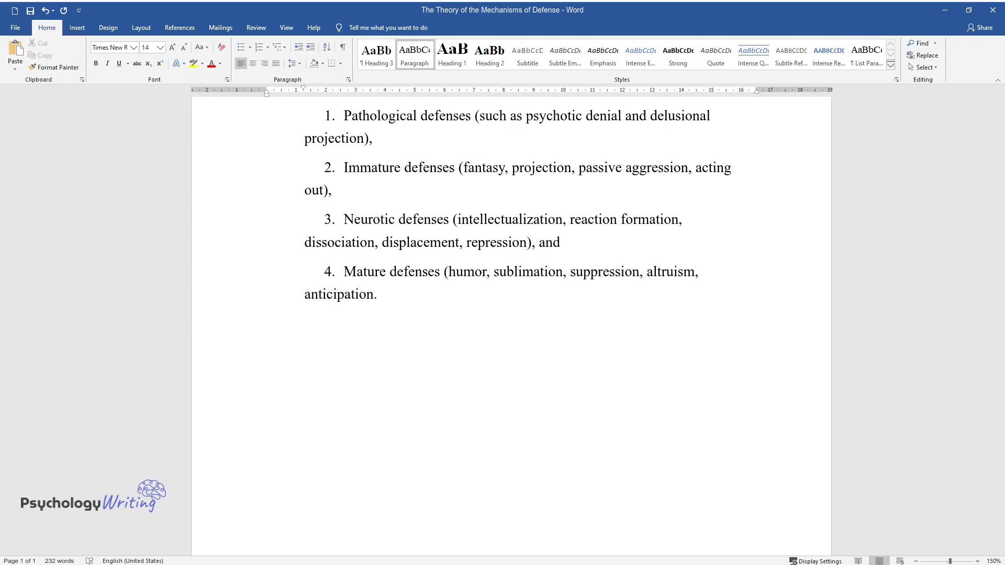
# Step: Add the coping-strategies paragraph naming denial, projection and regression as the essay's focus
pyautogui.write('The latter is known as the c')
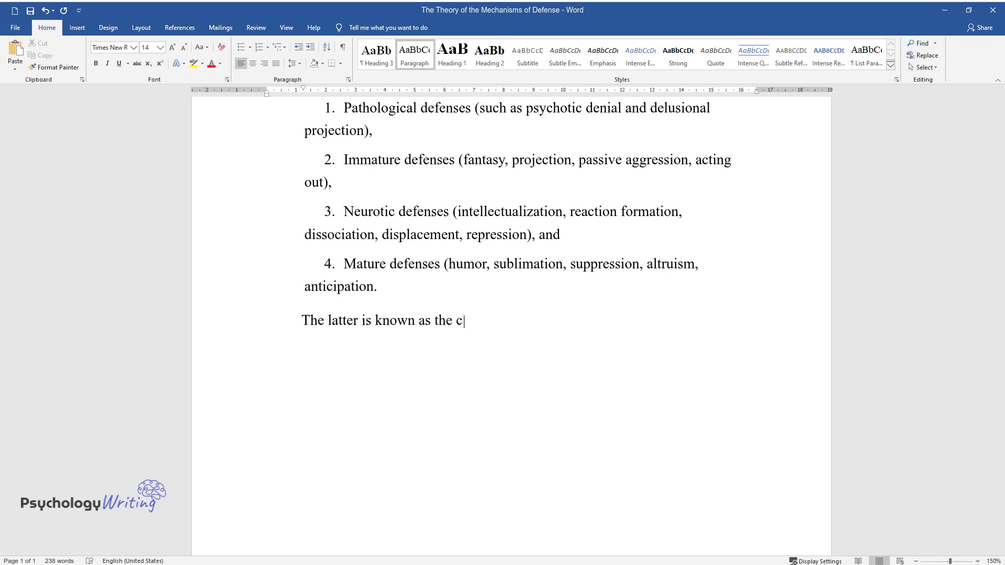
pyautogui.write('oping strategies. This work shal')
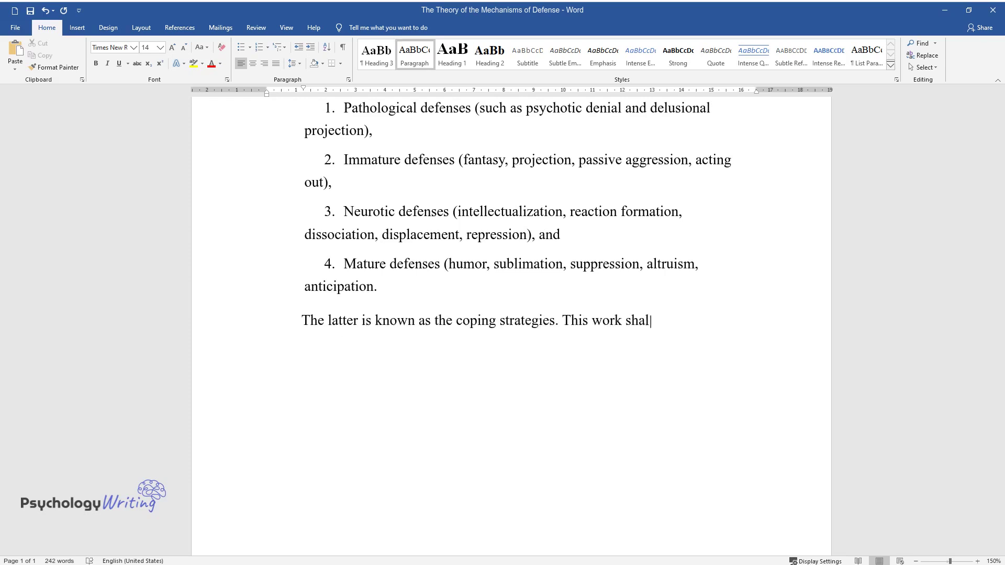
pyautogui.write('l focus on the three types of de')
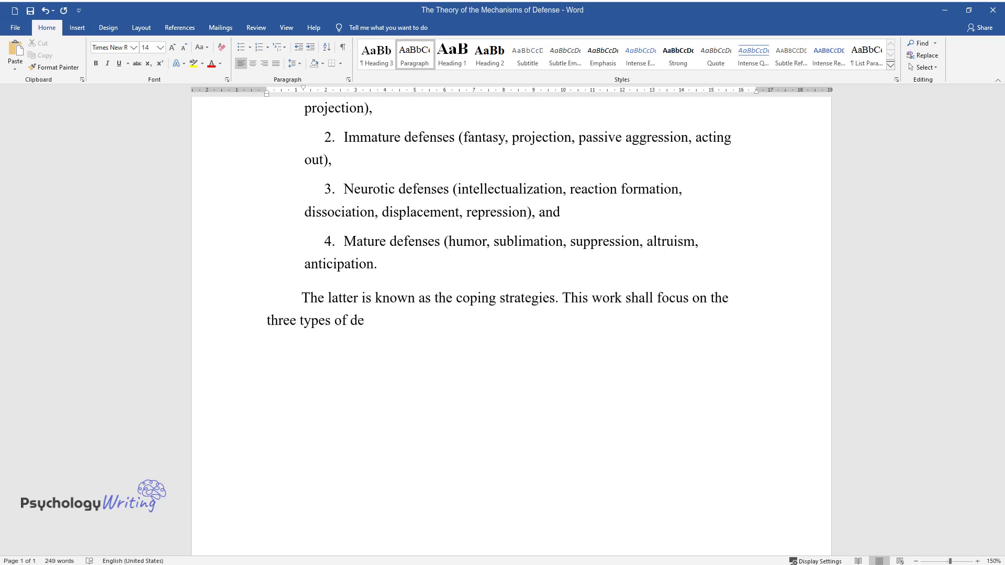
pyautogui.write('fenses, one from each category (')
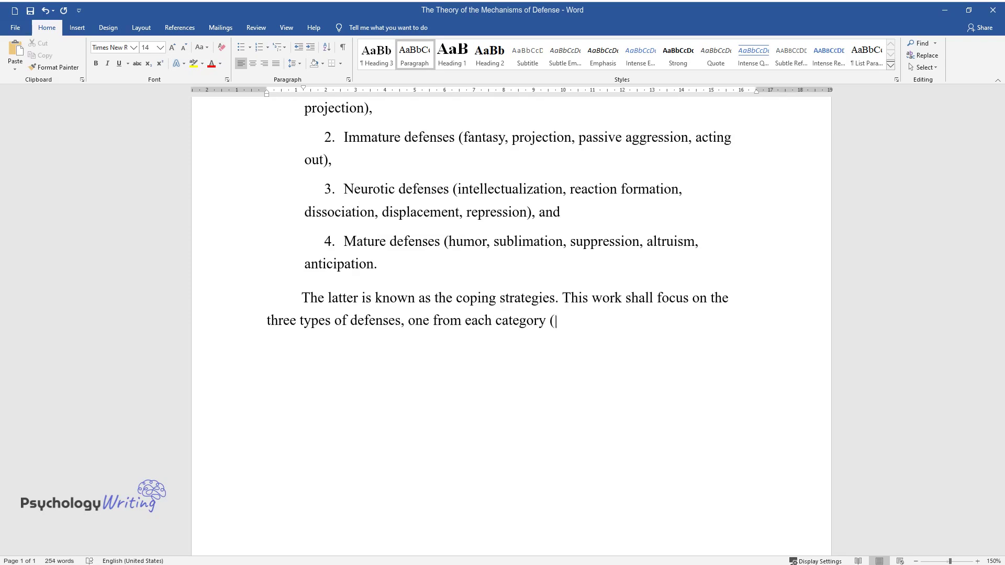
pyautogui.write('with the exception of mature de')
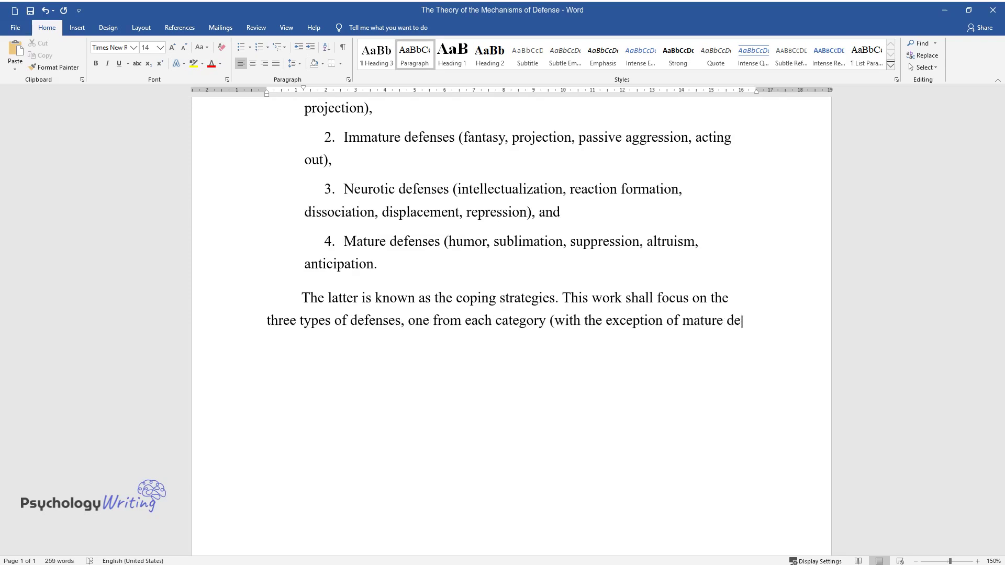
pyautogui.write('fenses) – denial, projection, and regression.')
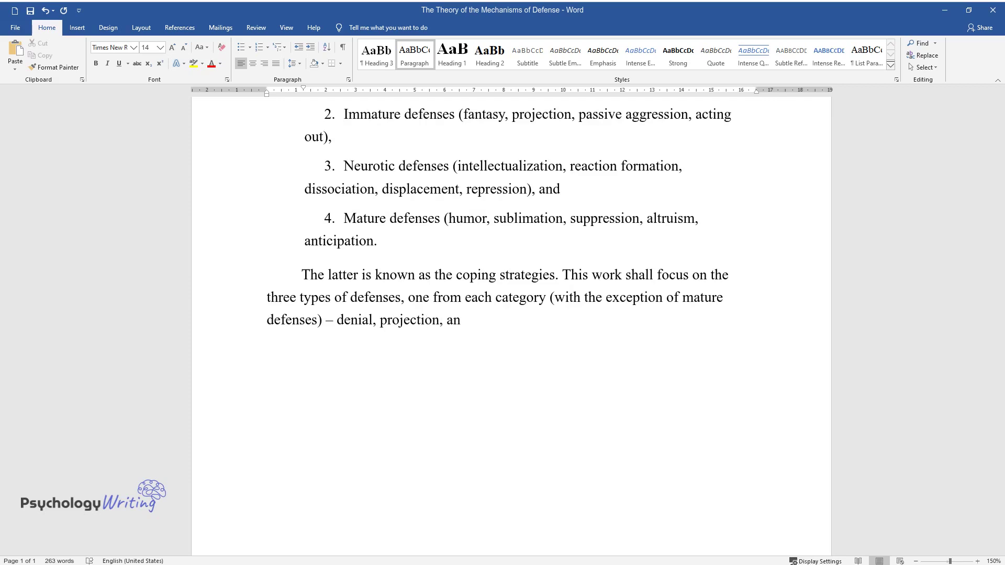
pyautogui.press('Return')
# Step: Write the denial definition paragraph, ending with the panic fear of serious illnesses
pyautogui.write('Th')
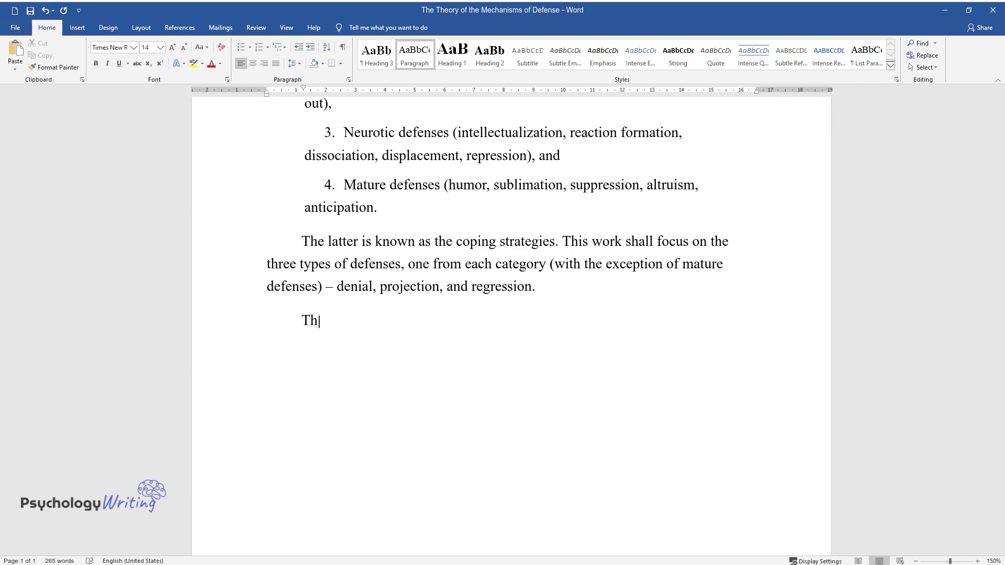
pyautogui.write('e least mature form of psychologic')
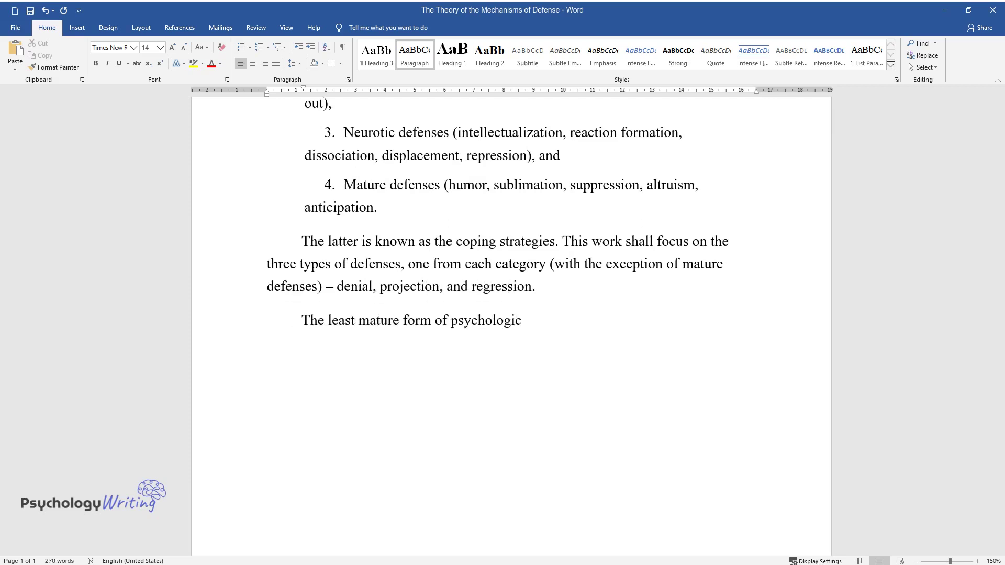
pyautogui.write('al defense, denial is an unwilling')
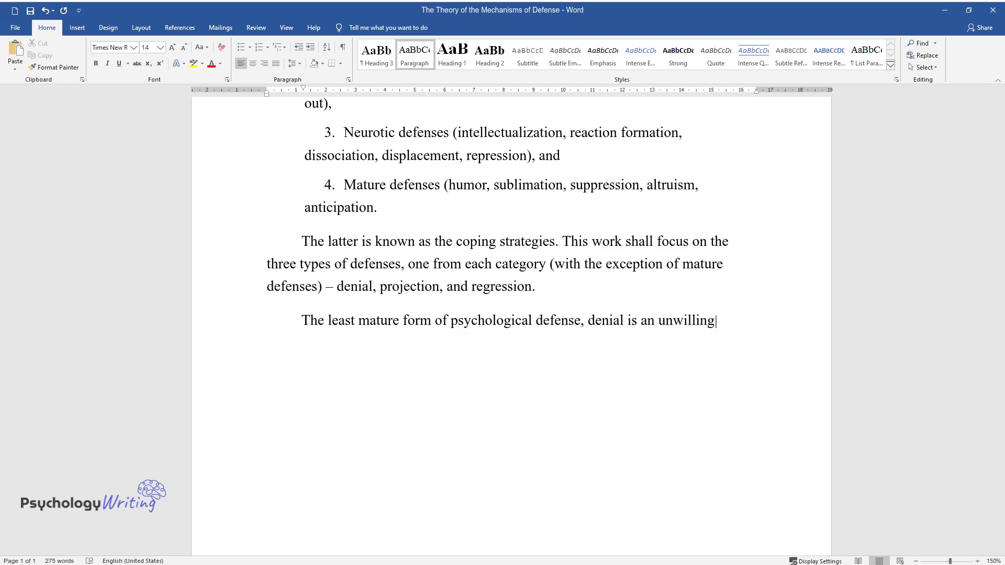
pyautogui.write('ness to accept the undesirable eve')
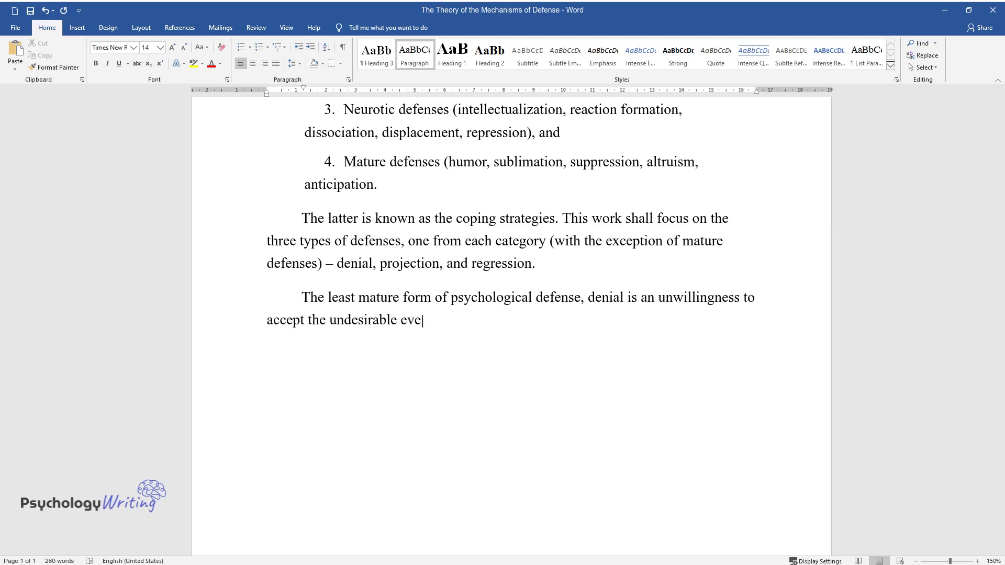
pyautogui.write('nts, both from the present and the')
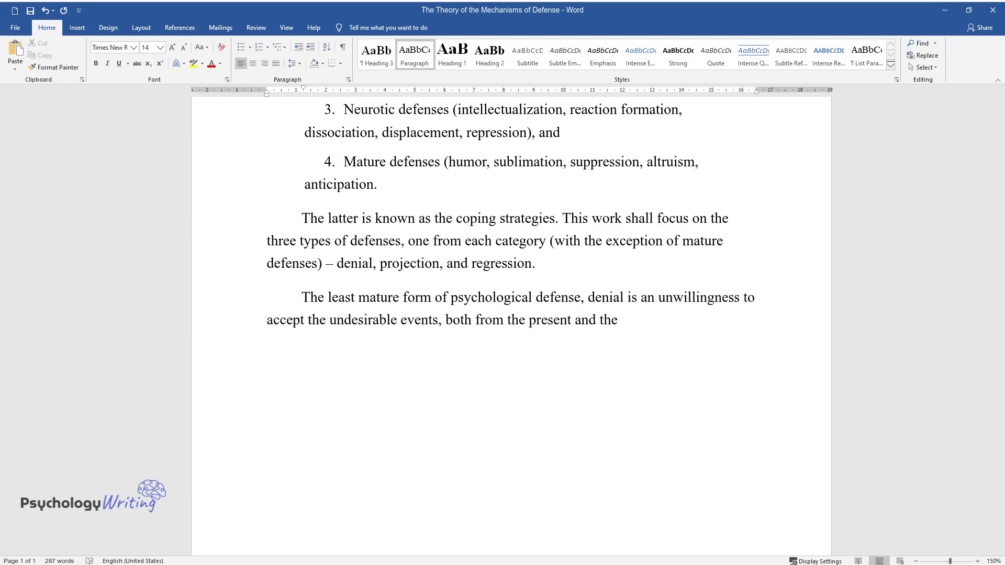
pyautogui.write(' distant past. It is one of the mo')
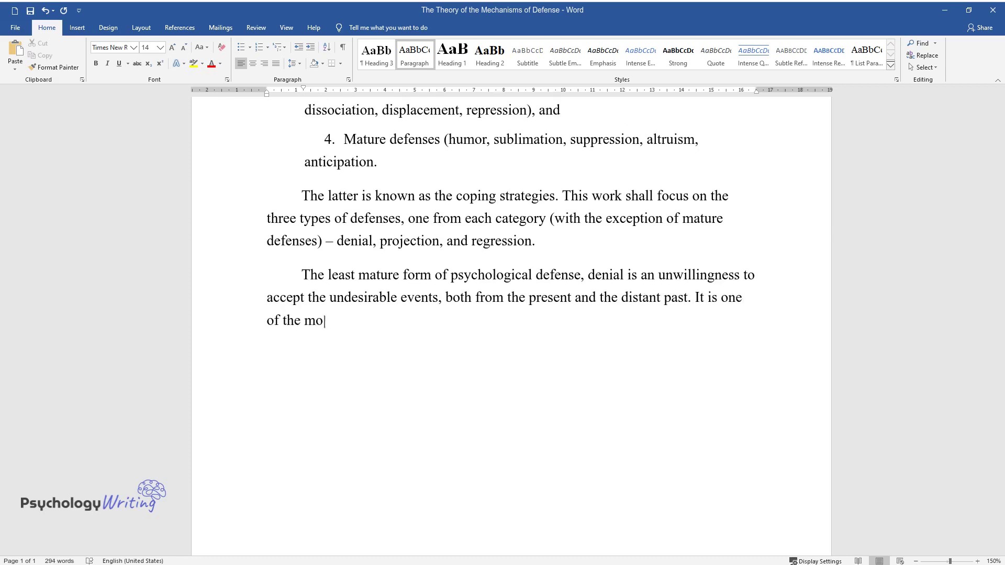
pyautogui.write('st common methods of self-preserva')
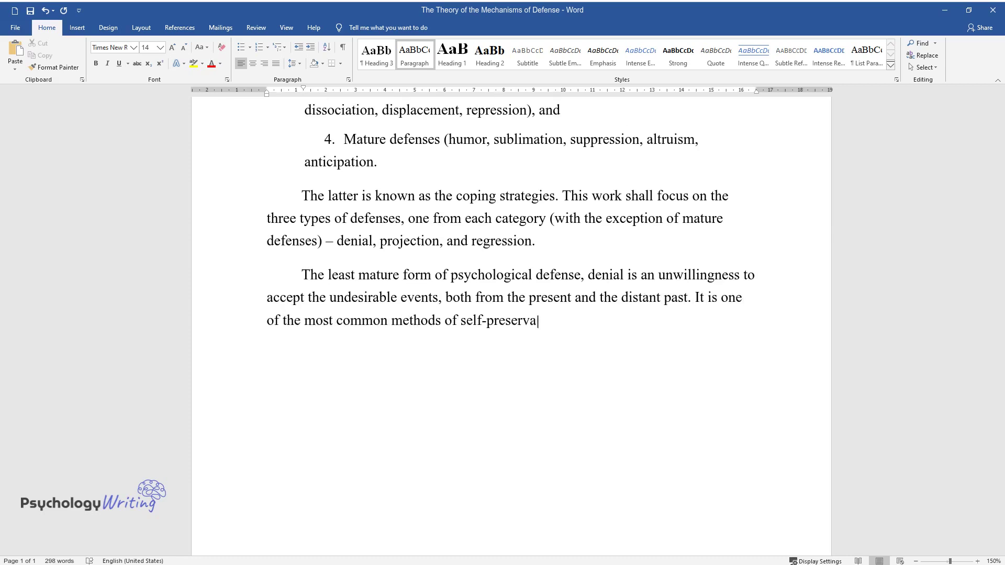
pyautogui.write('tion, serving as a psychological b')
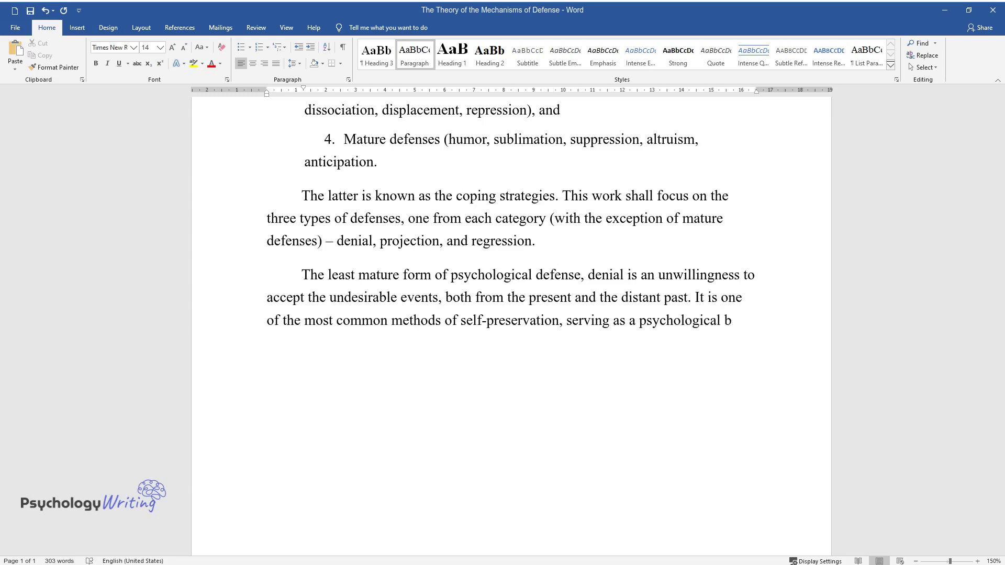
pyautogui.write('arrier to the penetration of the d')
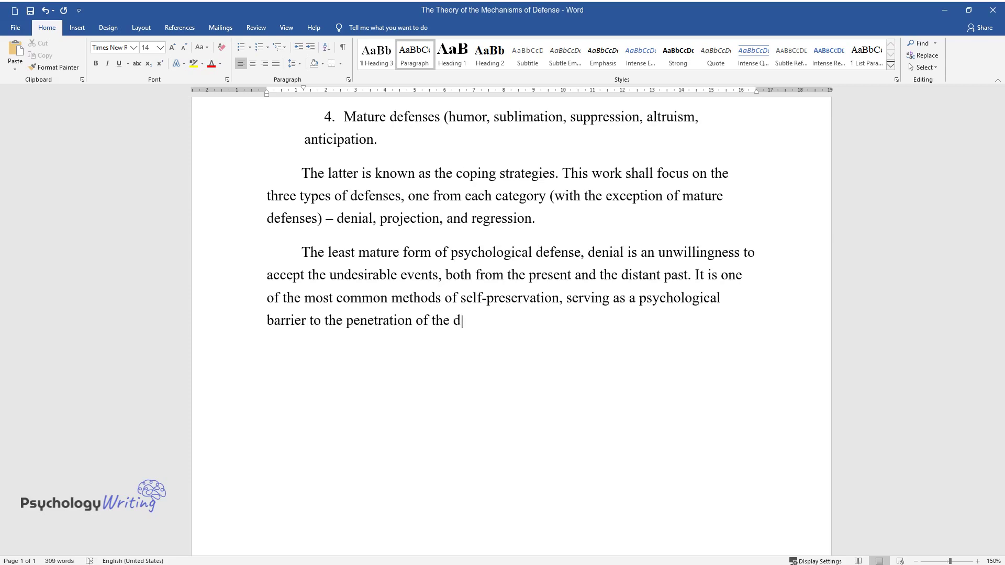
pyautogui.write('evastating tragedy into the inner')
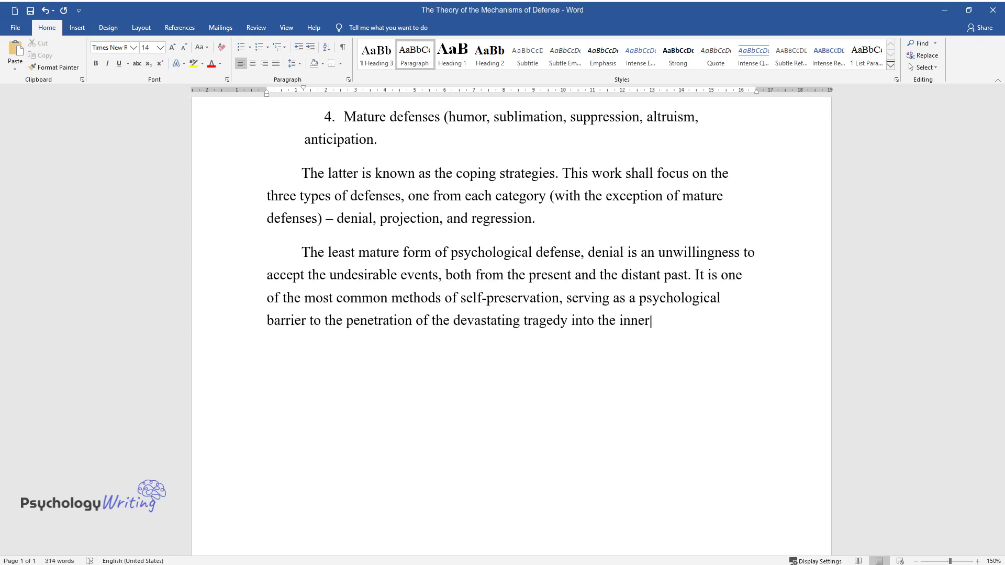
pyautogui.write(' world of a person and his/her conceptual ')
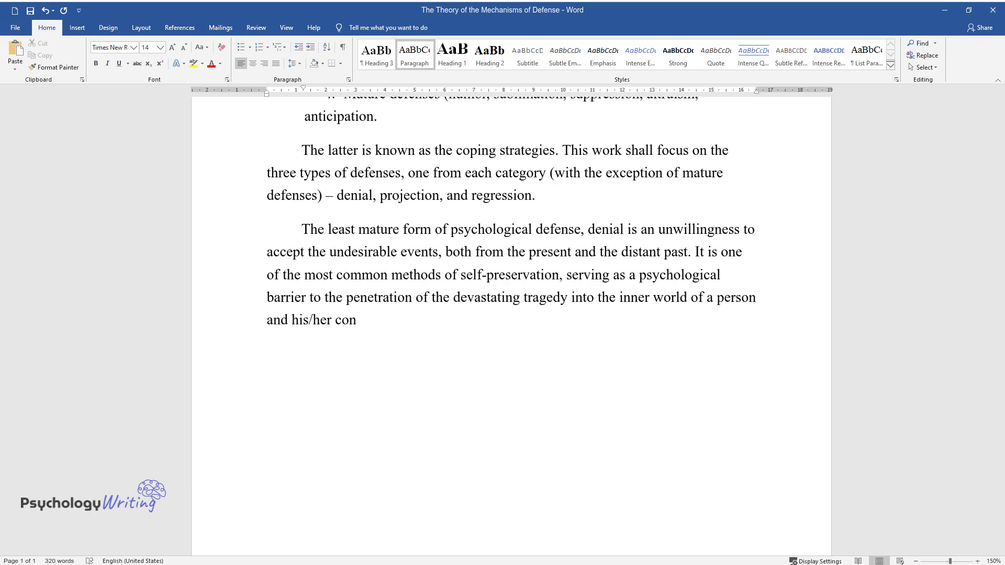
pyautogui.write('system of values and meani')
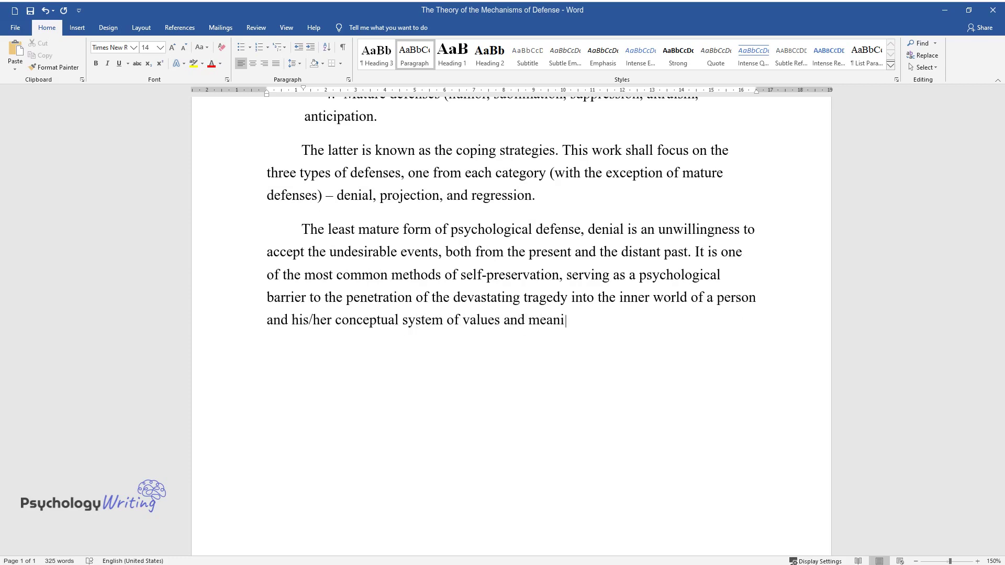
pyautogui.write('ngs. For example, many people have a panic fear ')
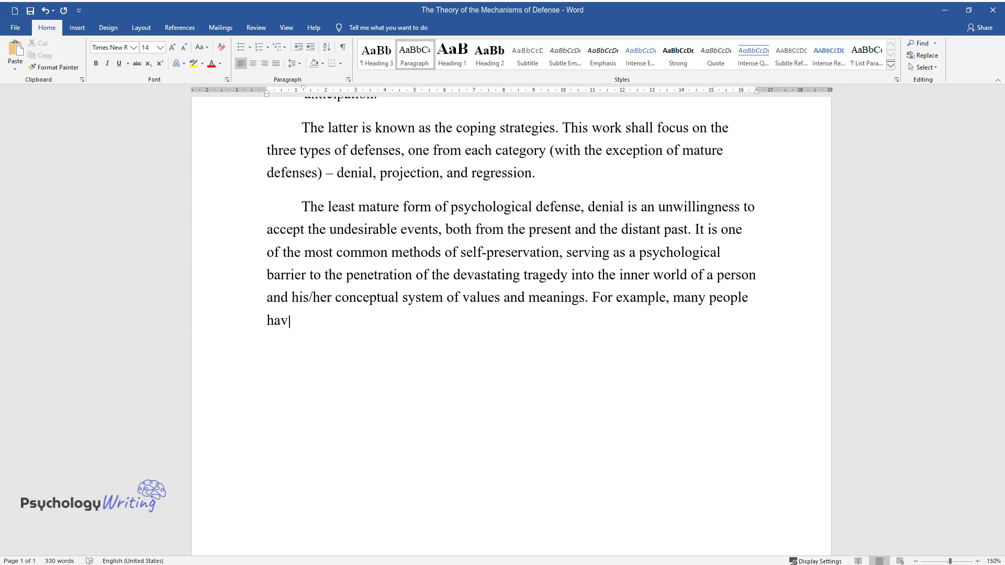
pyautogui.write('of the serious illn')
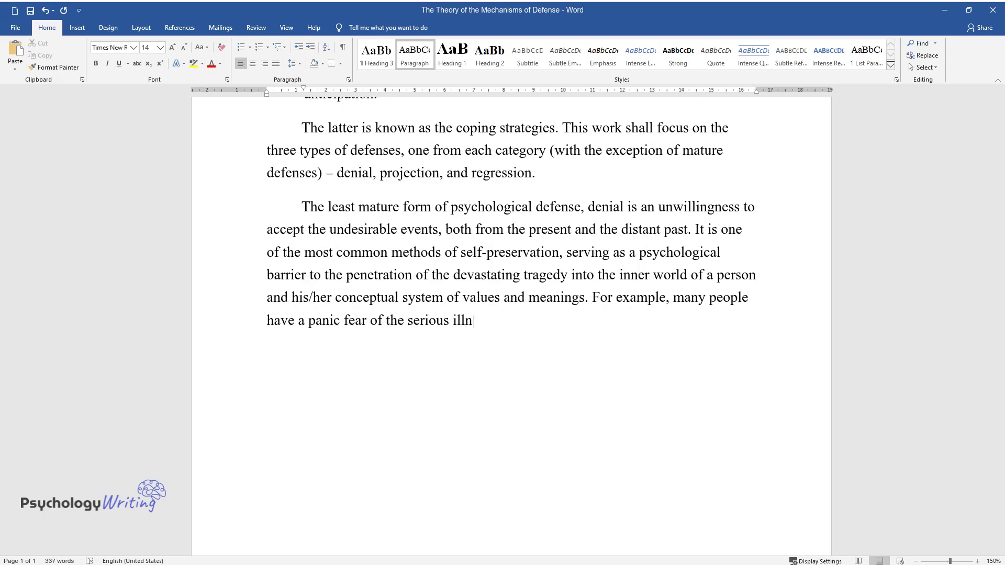
pyautogui.write('esses.')
pyautogui.press('Return')
# Step: Type the 'Due to…' paragraph on denial's harmful and beneficial effects, ending with the partner example
pyautogui.write('Due to ')
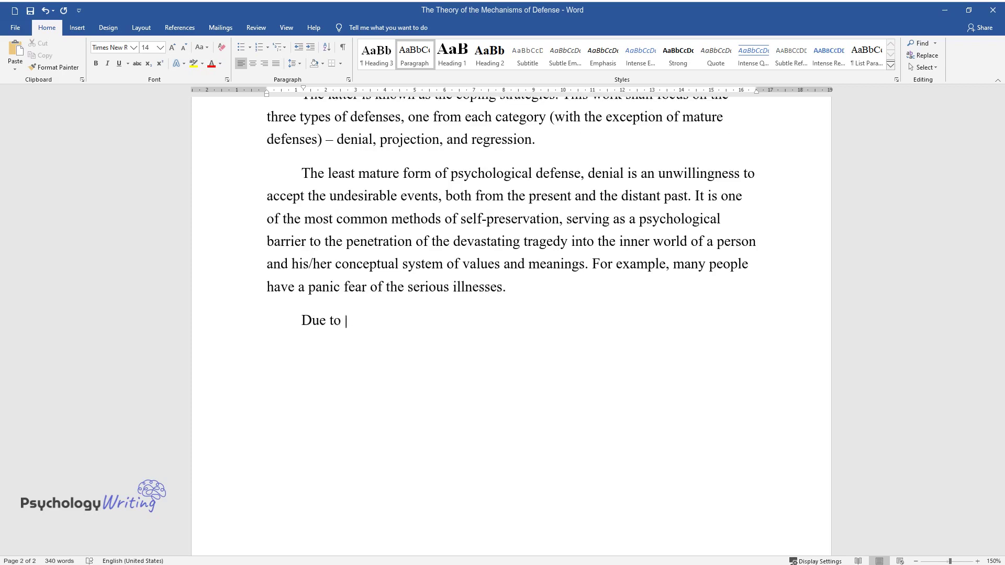
pyautogui.write('the triggering of denial, a person')
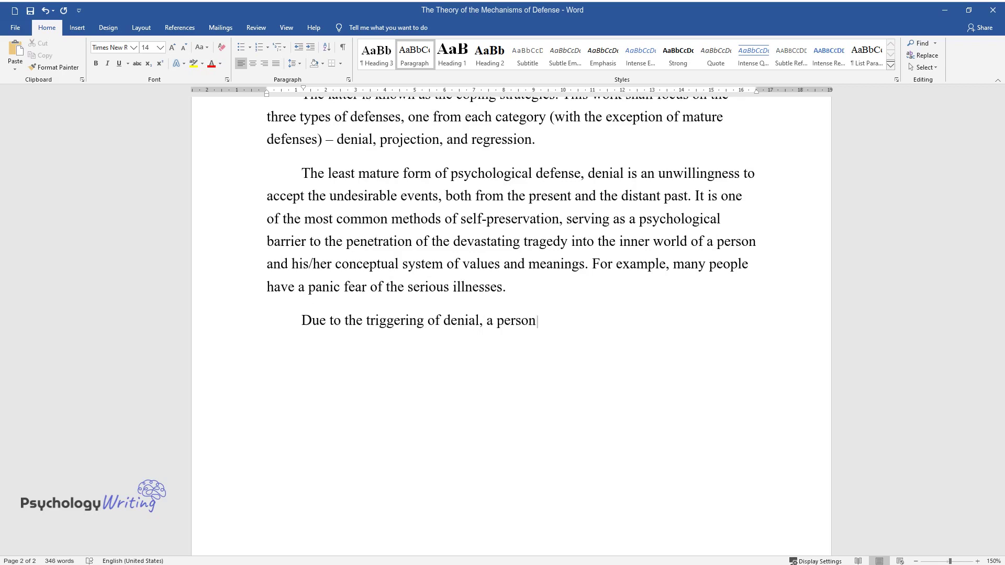
pyautogui.write(' would not take notice of the occu')
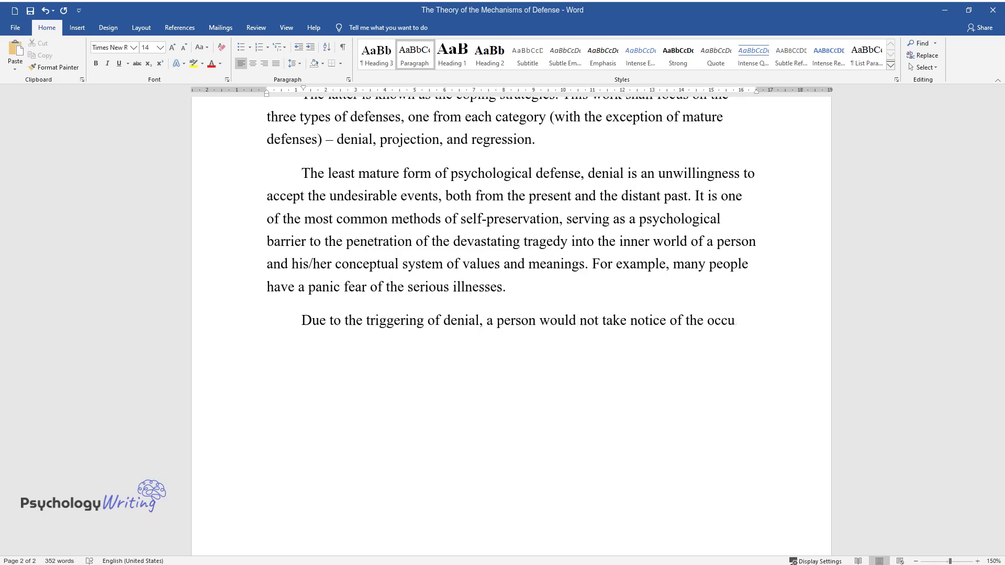
pyautogui.write('rrence of disease symptoms, which')
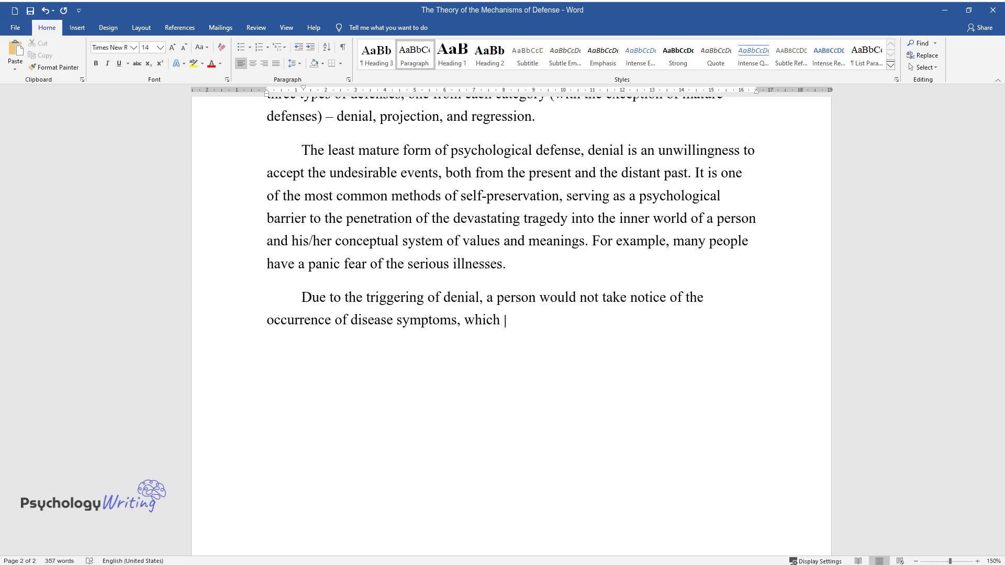
pyautogui.write(' makes this mechanism harmful. Ther')
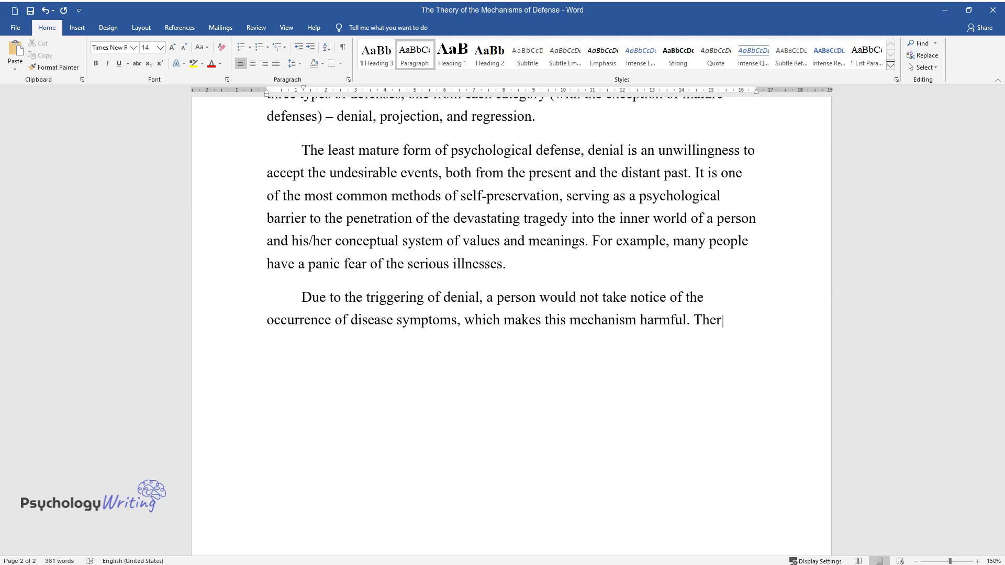
pyautogui.write('e is also a beneficial side to it')
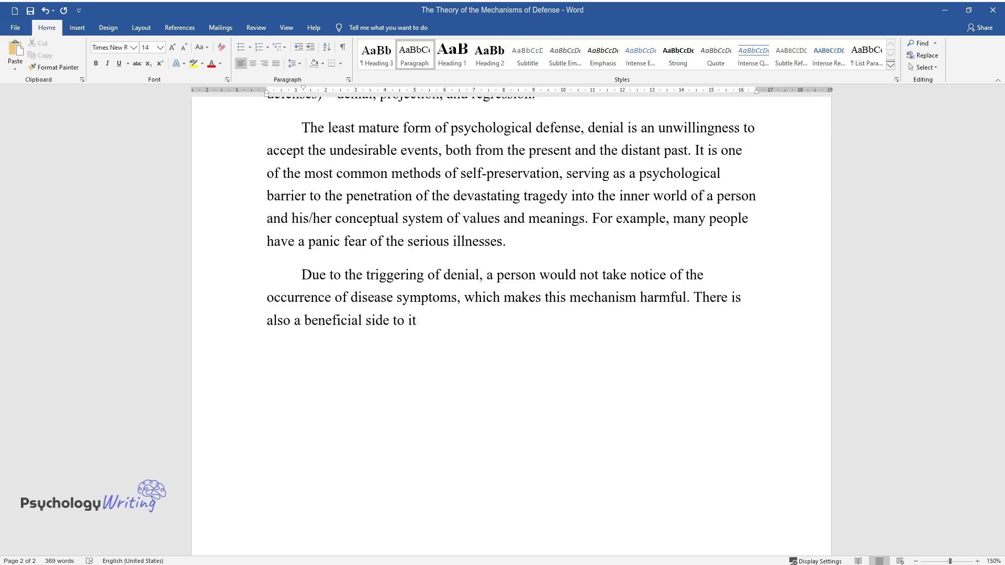
pyautogui.write(' since denial allows the subject to')
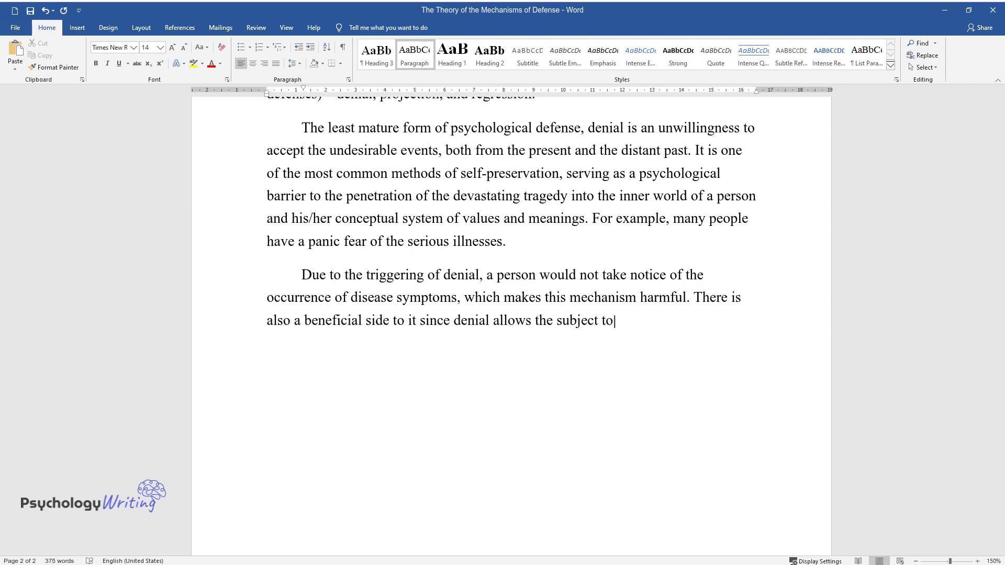
pyautogui.write(' process the tragic situation in ')
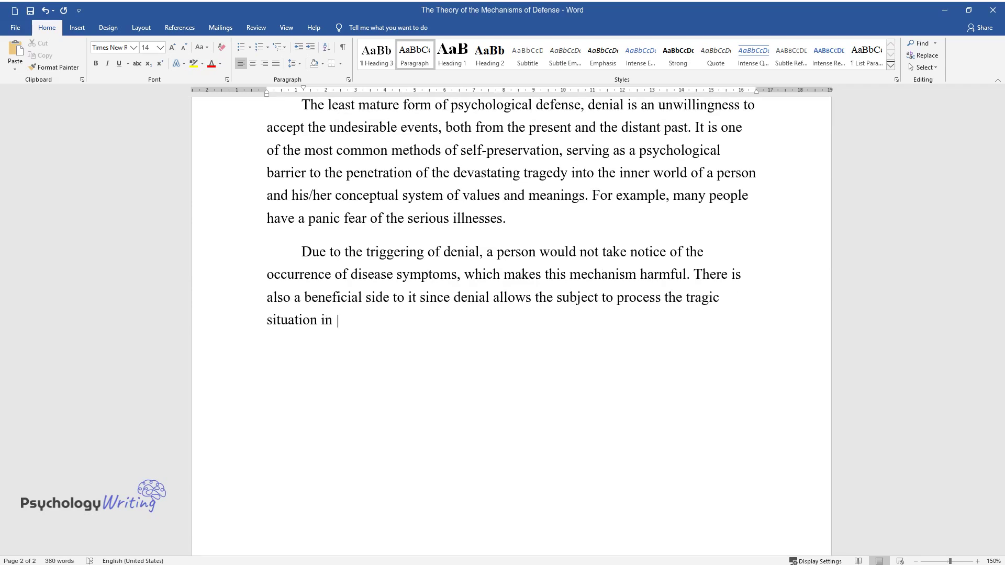
pyautogui.write('small doses, gradually assimilated')
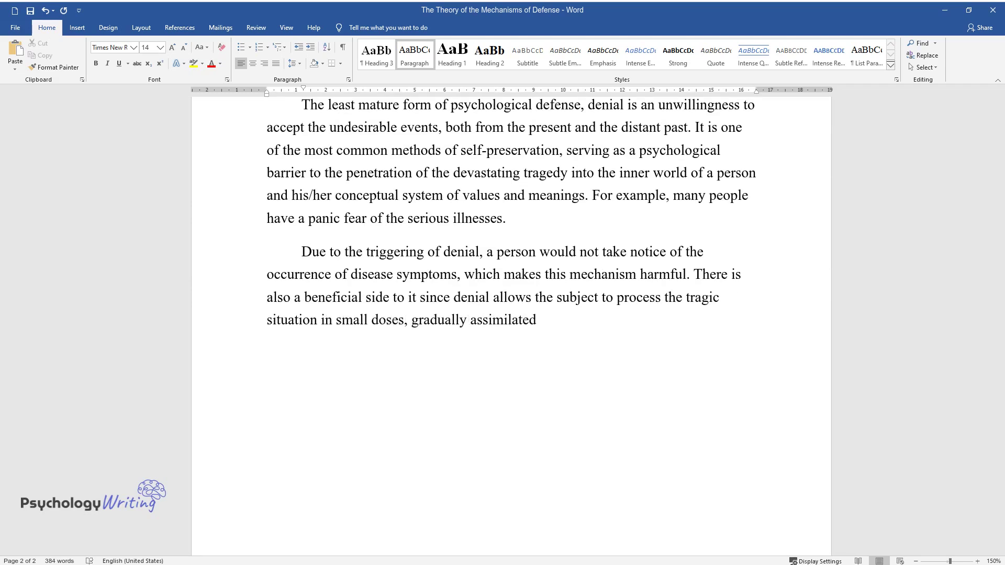
pyautogui.write(' by the semantic sphere of a perso')
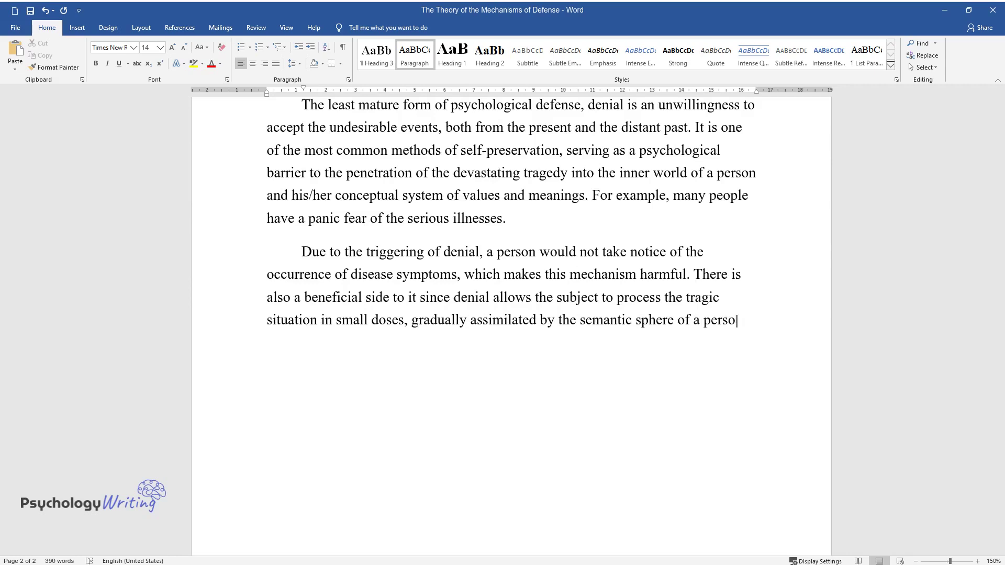
pyautogui.write('nality. It may be helpful after such traumatic events as the loss of')
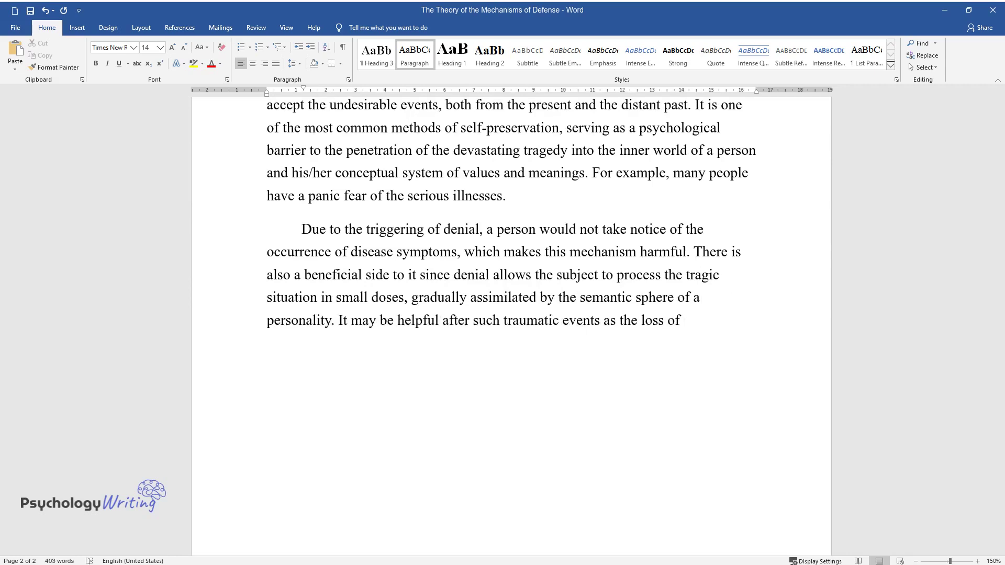
pyautogui.write(' one’s relative. A person')
pyautogui.write(' needs ti')
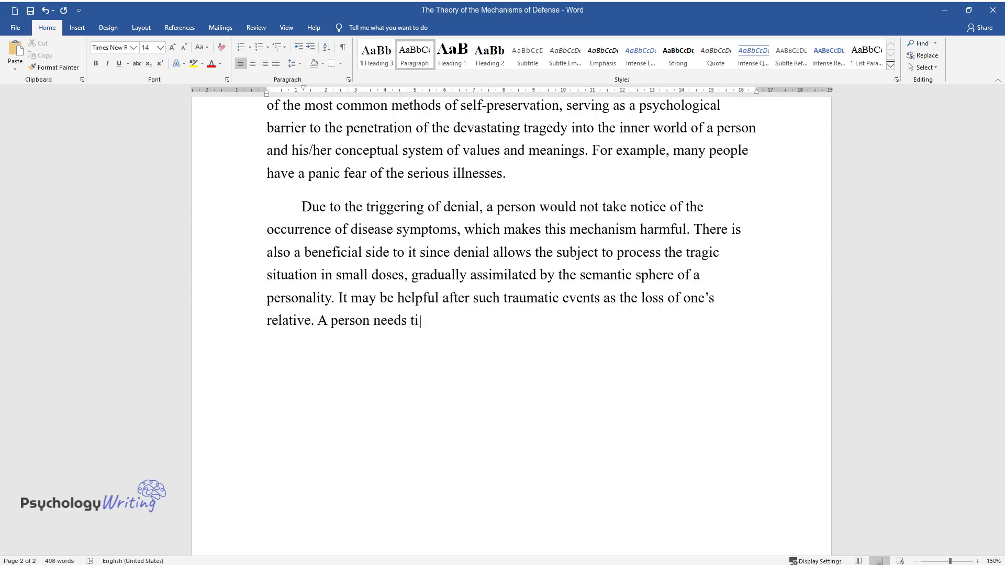
pyautogui.write('me to come to grips with the loss,')
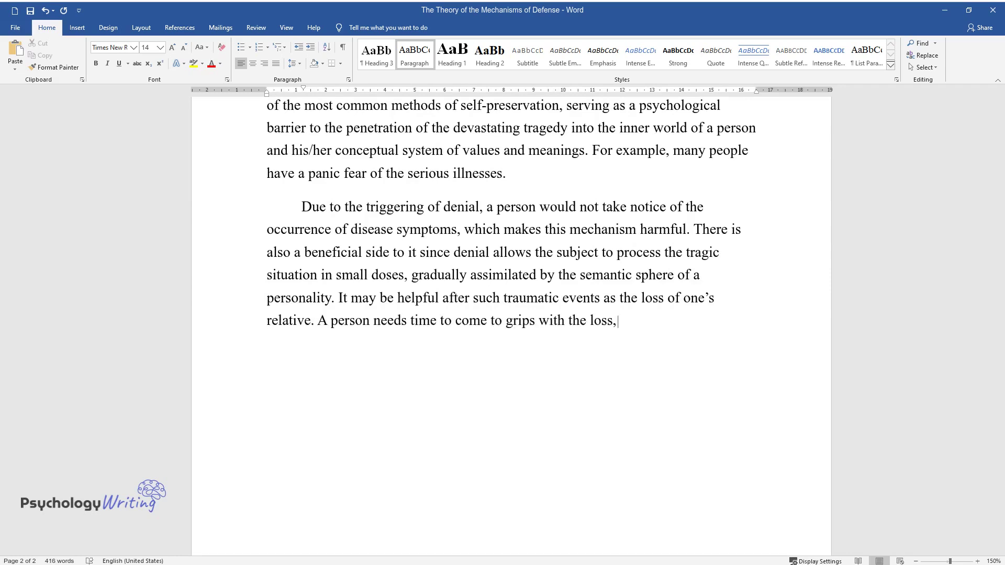
pyautogui.write(' and the realization is delayed. Denial is')
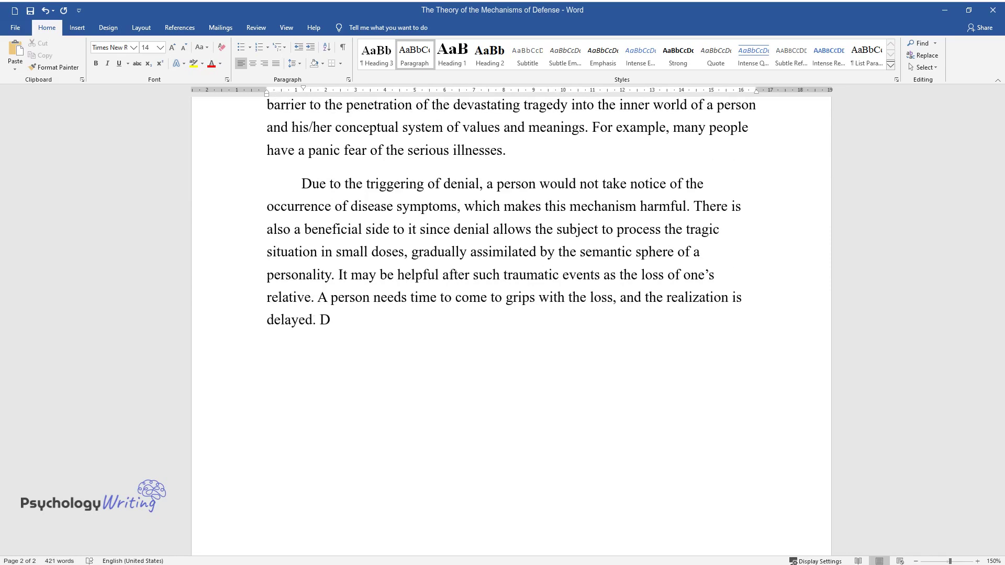
pyautogui.write(' also common in family rel')
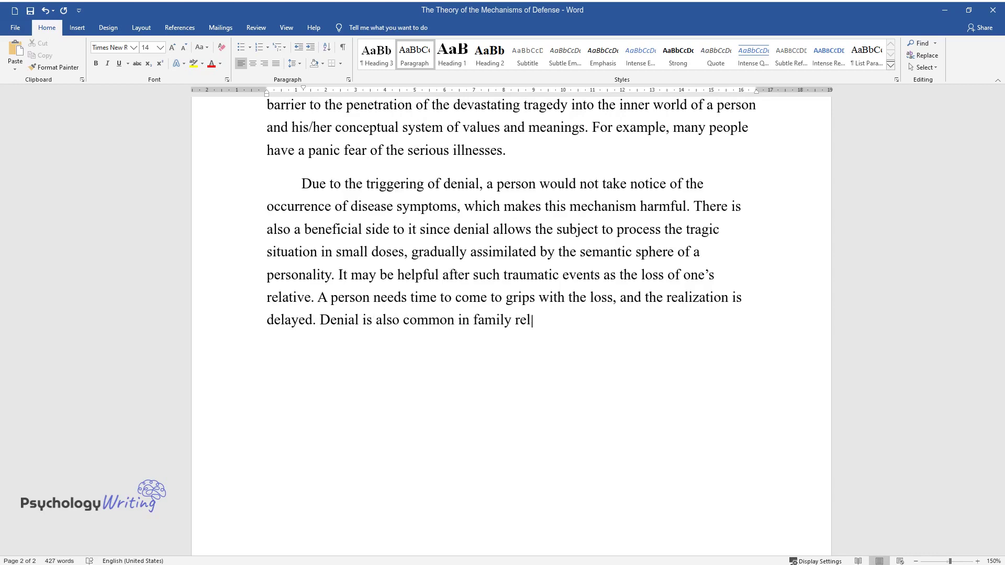
pyautogui.write('ationships when one spouse comple')
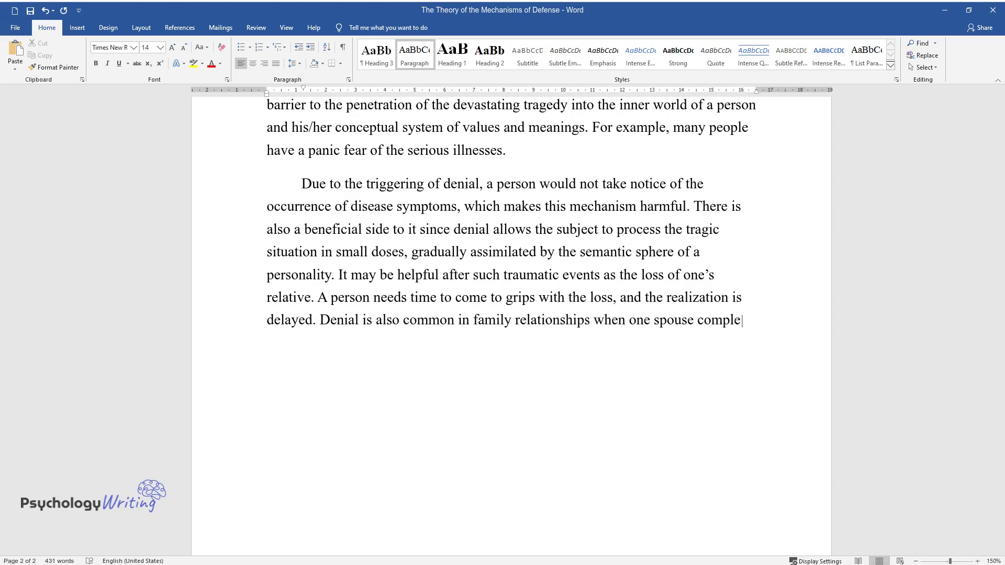
pyautogui.write('tely ignores the existence of prob')
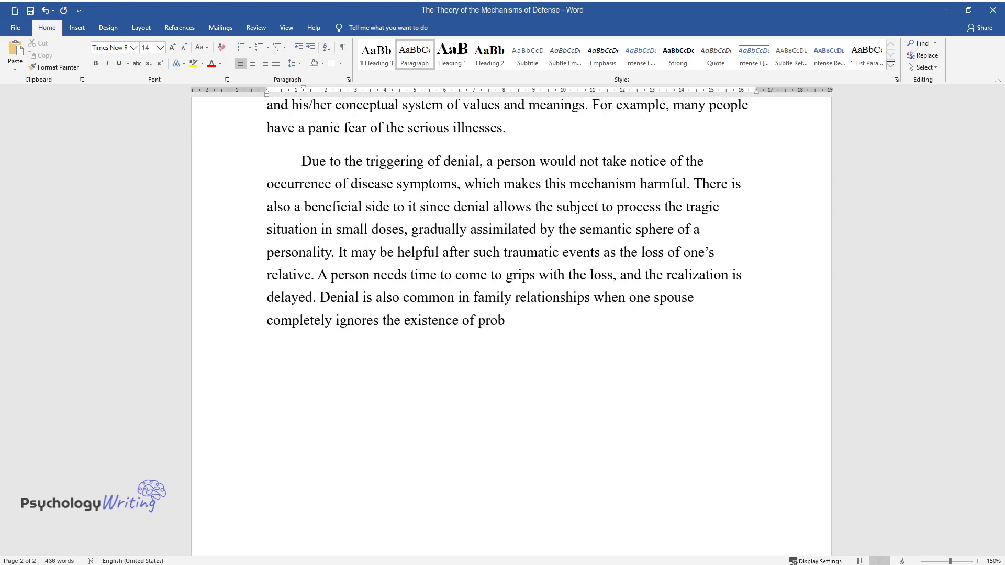
pyautogui.write('lems with its partner.')
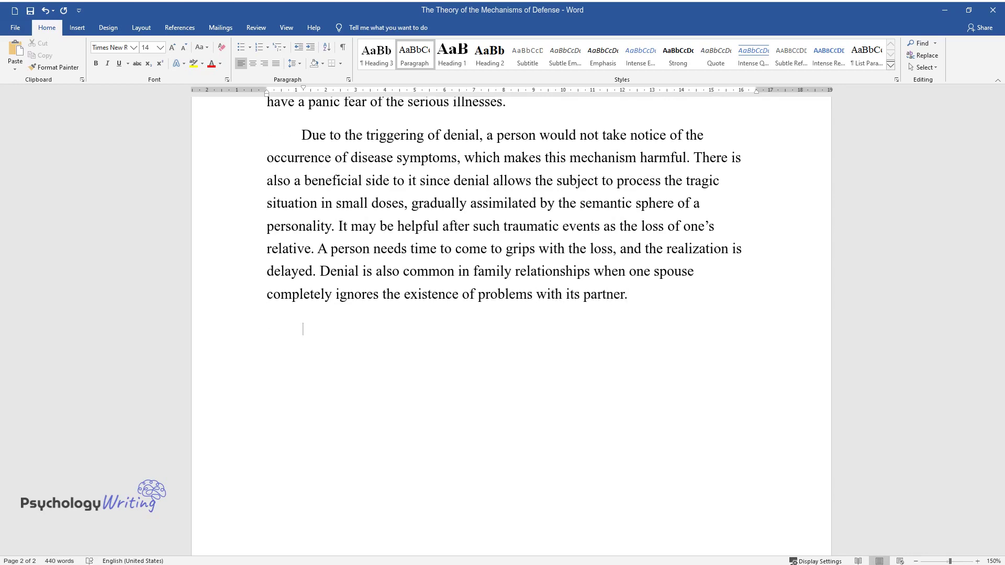
# Step: Write the projection paragraph on blame-shifting and empathy, ending 'mutual understanding among people.'
pyautogui.write('Projection is a defen')
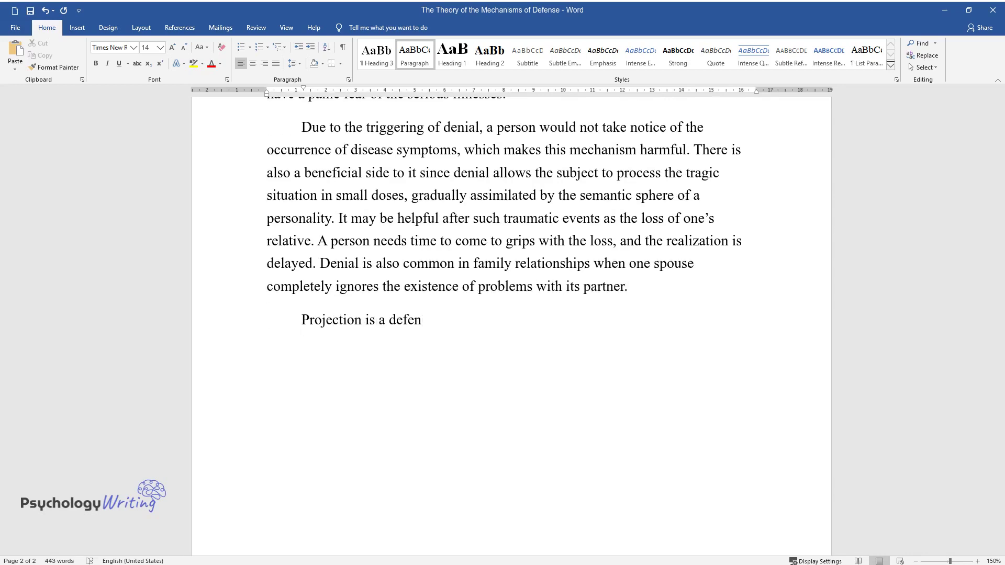
pyautogui.write('se mechanism consisting in the un')
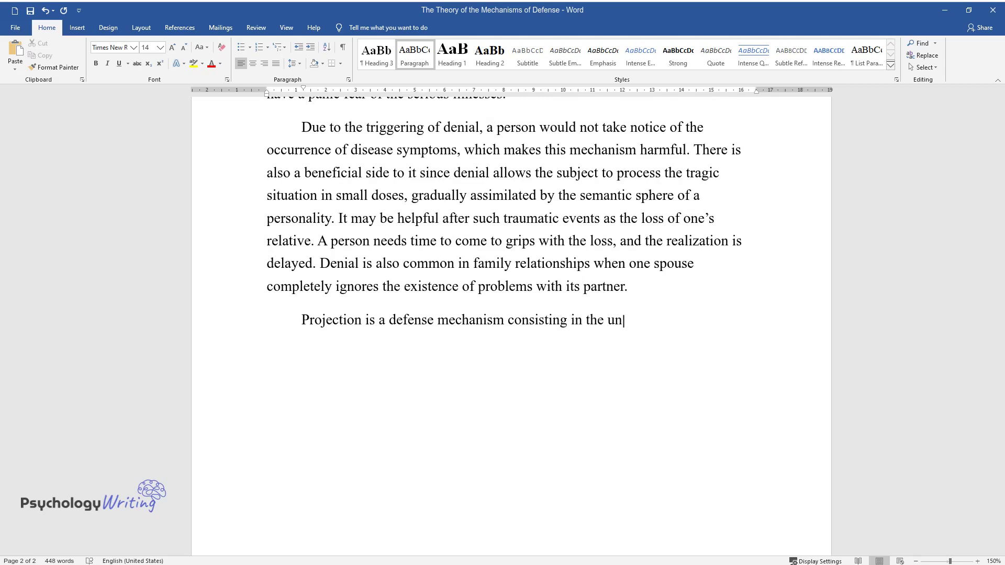
pyautogui.write('conscious attributing of own motives, traits, and ')
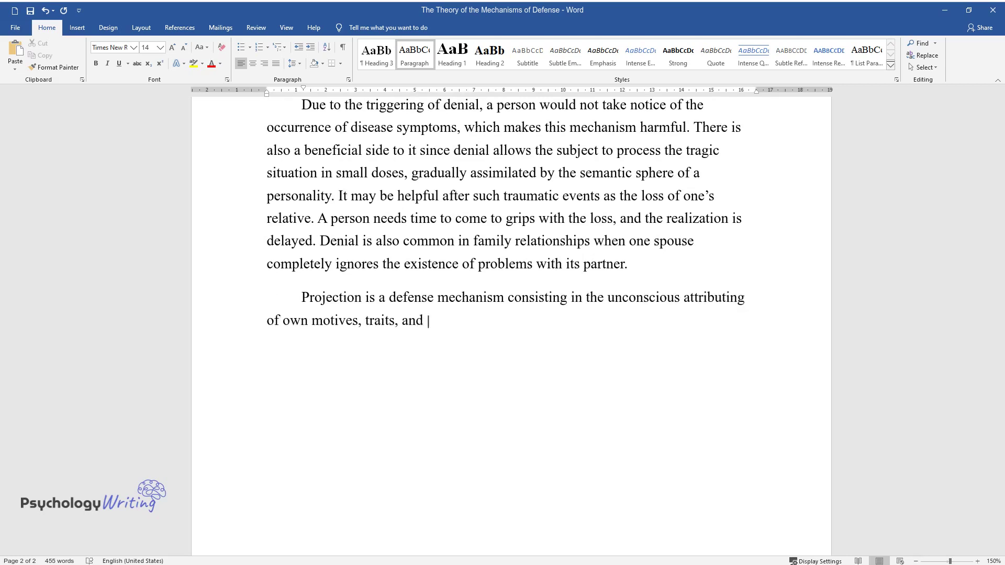
pyautogui.write('experiences to others, resulting ')
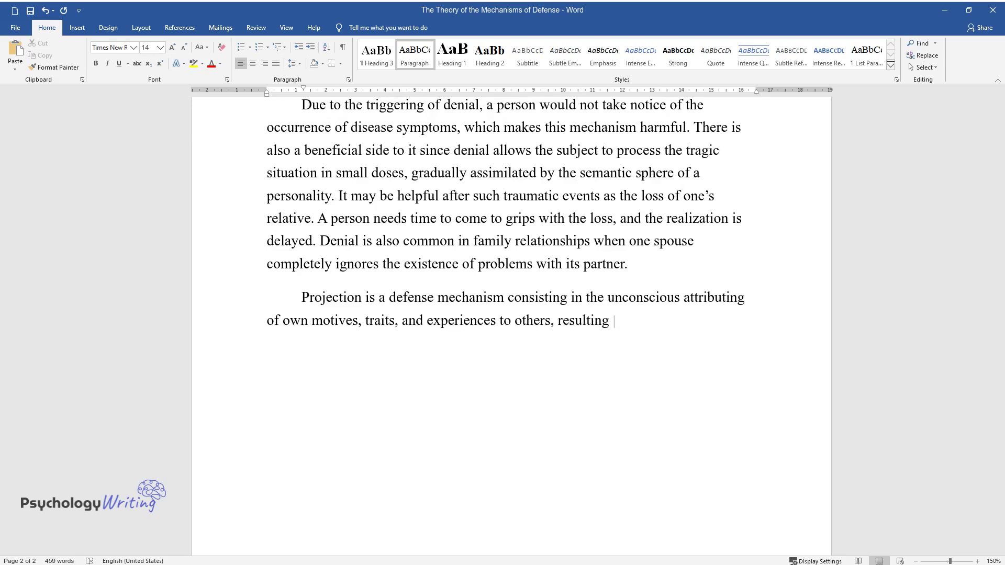
pyautogui.write('in the lack of responsibility for ')
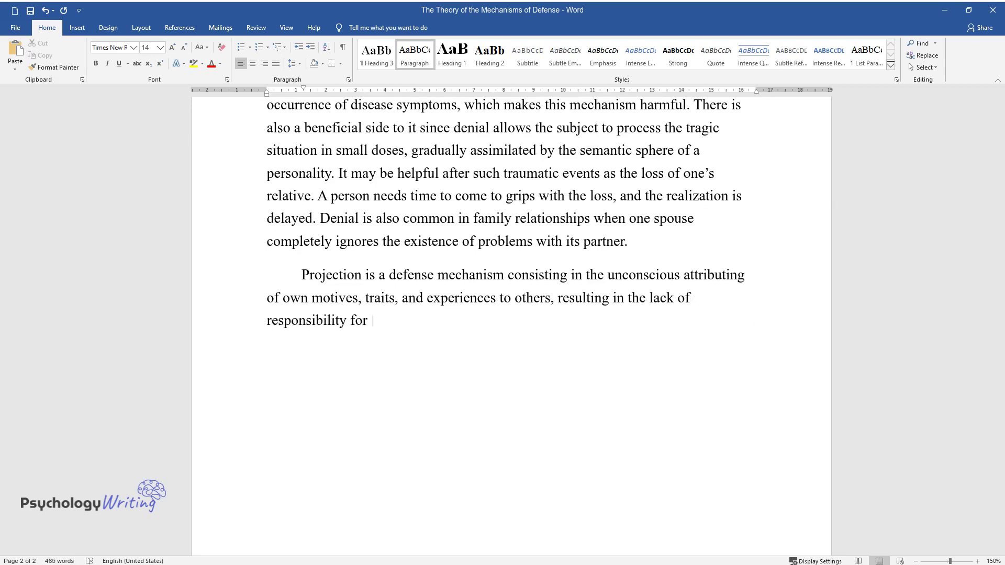
pyautogui.write('them. This protective mechanism i')
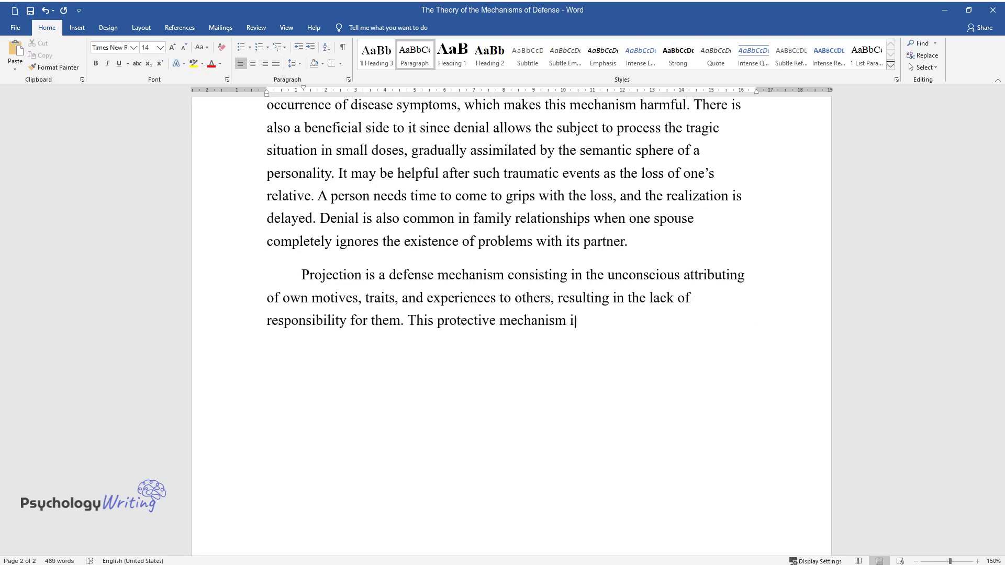
pyautogui.write('s a consequence of displacement. ')
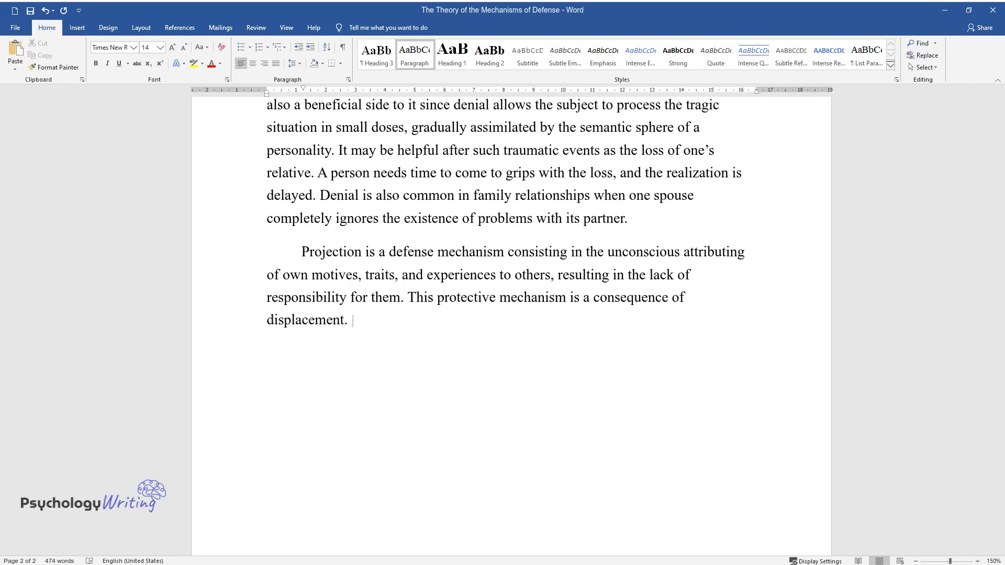
pyautogui.write('Due to the displacement, the wishe')
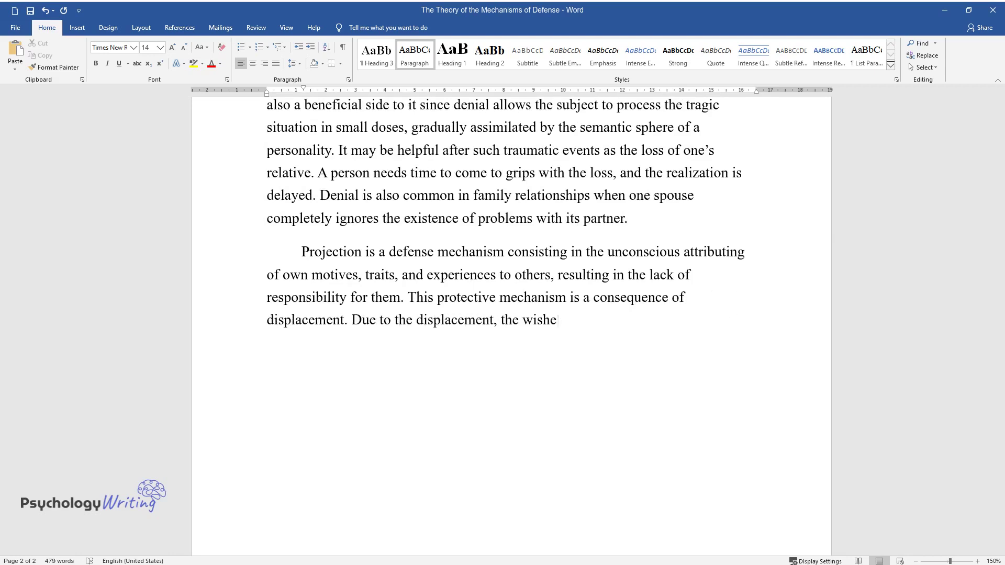
pyautogui.write('s are suppressed and concealed; however, ')
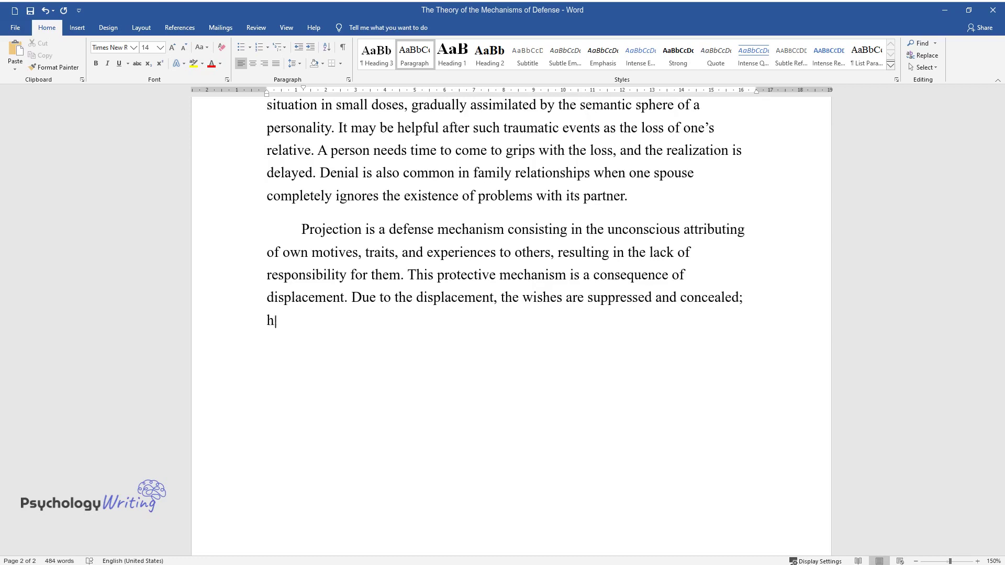
pyautogui.write('it does not make them disa')
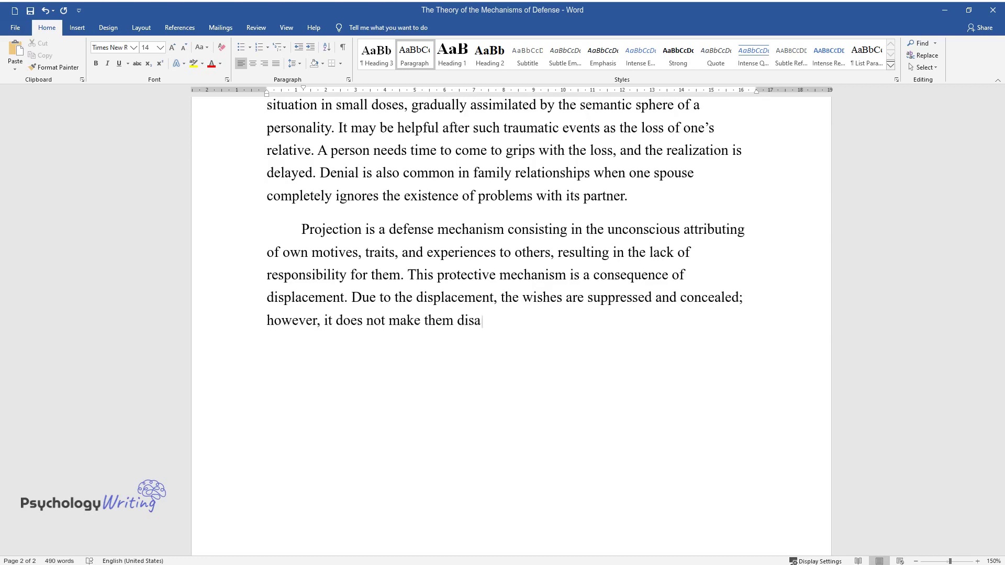
pyautogui.write('ppear, and they continue to exert')
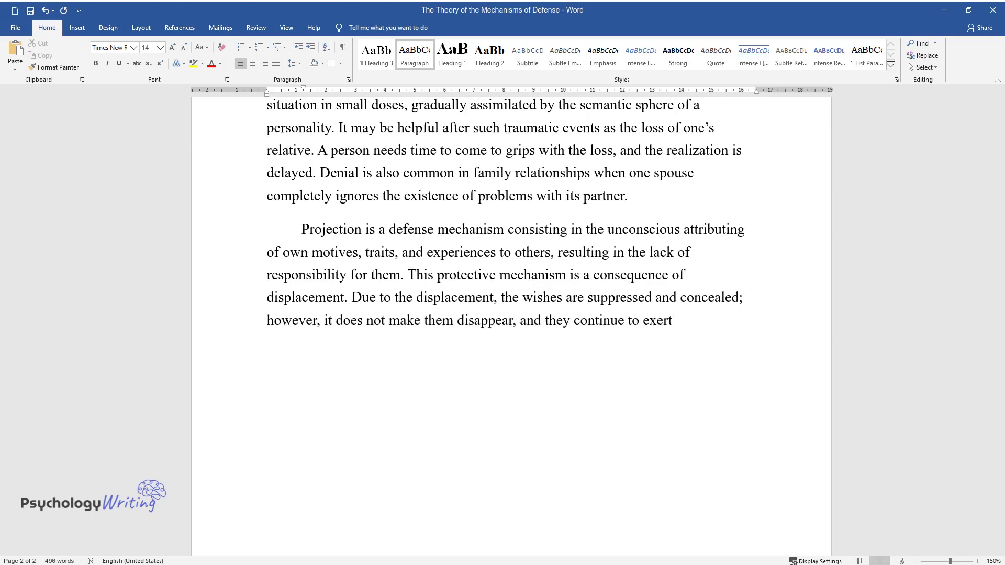
pyautogui.write(' their influence on the p')
pyautogui.write('erson. E')
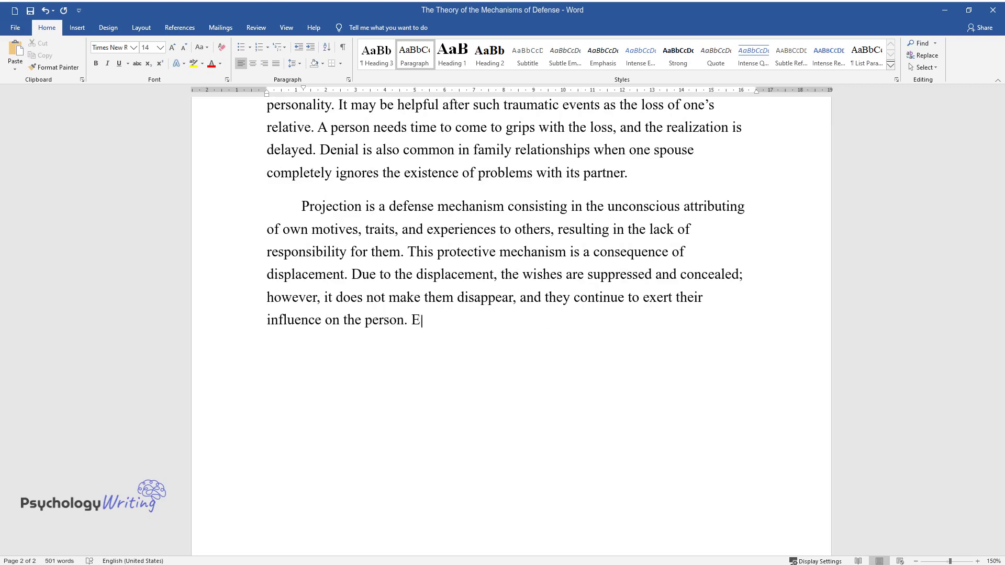
pyautogui.write("radicating one's wishes is too pai")
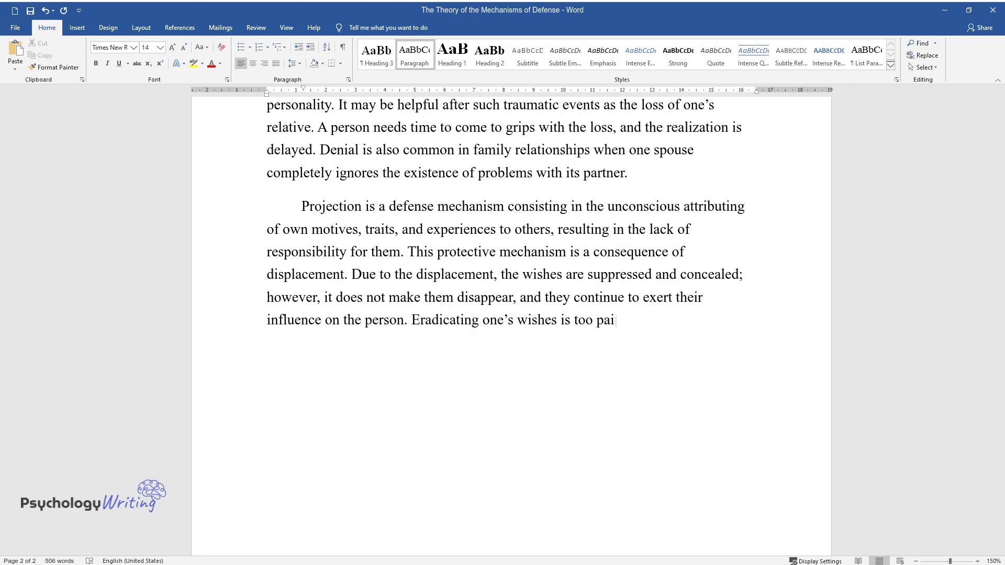
pyautogui.write('nful, so they are projected onto the other people.')
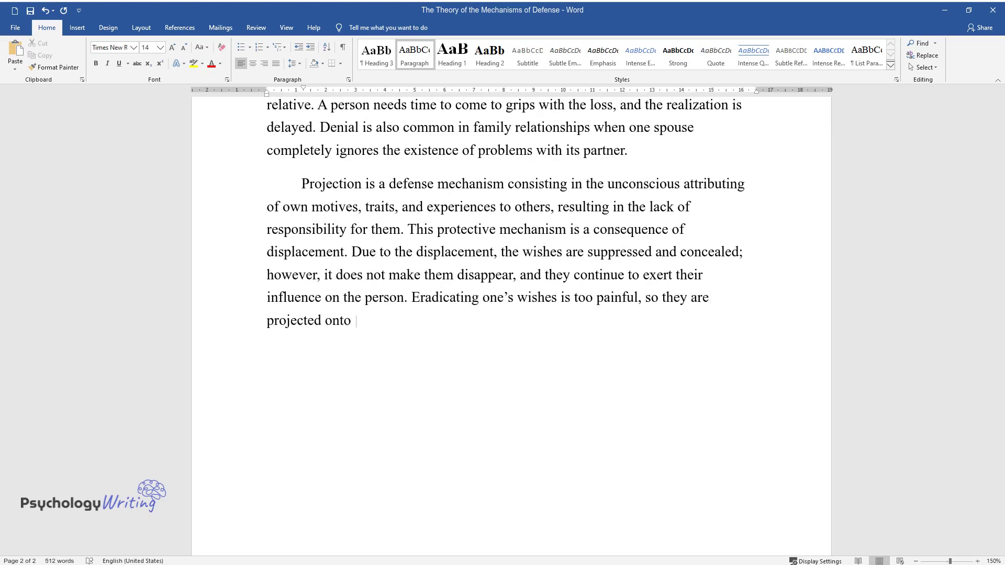
pyautogui.write(' Projection often')
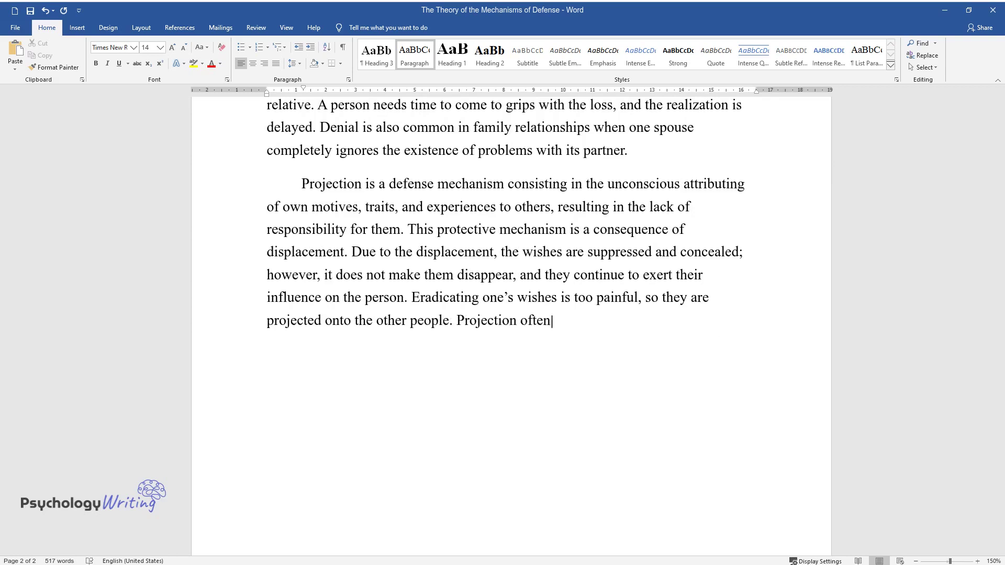
pyautogui.write(' manifests itself in adolescents ')
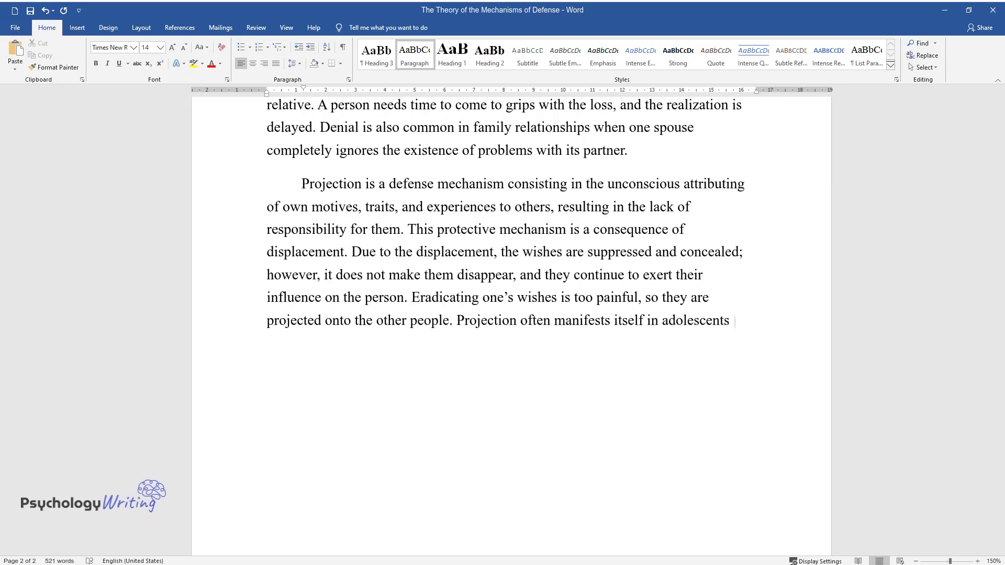
pyautogui.write('who ascribe their negative qualit')
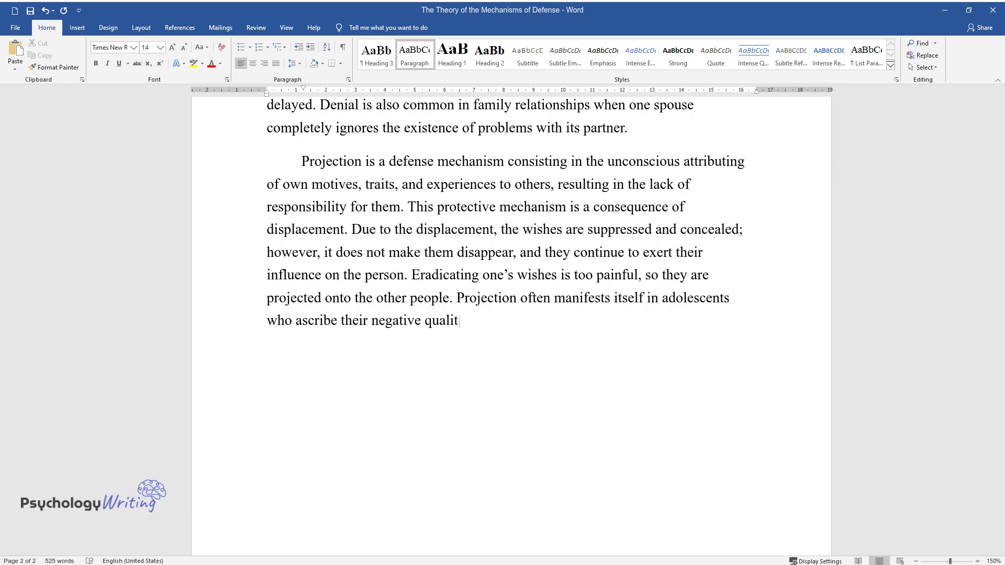
pyautogui.write('ies, instincts, attitudes, and de')
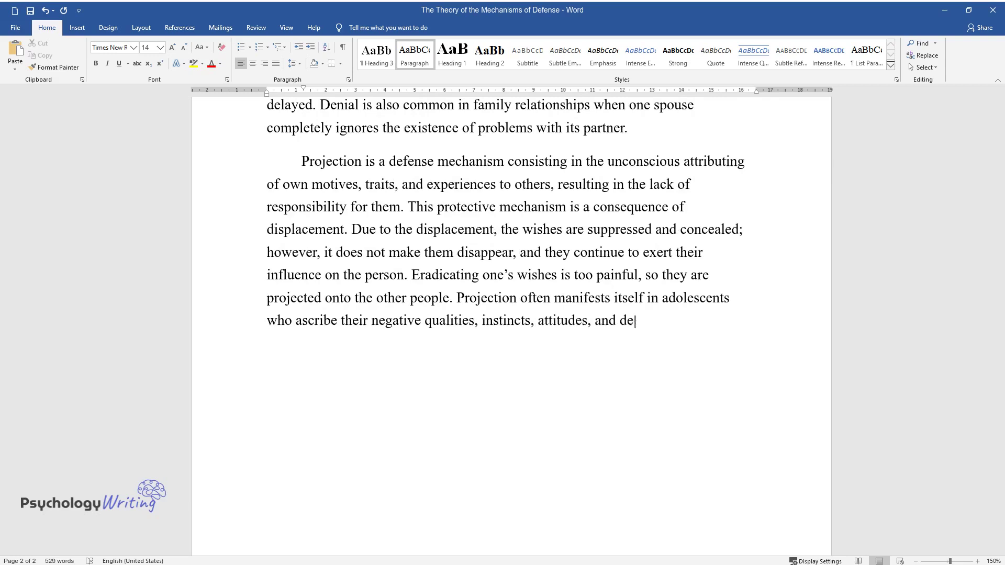
pyautogui.write('eds to other people; hence its other name')
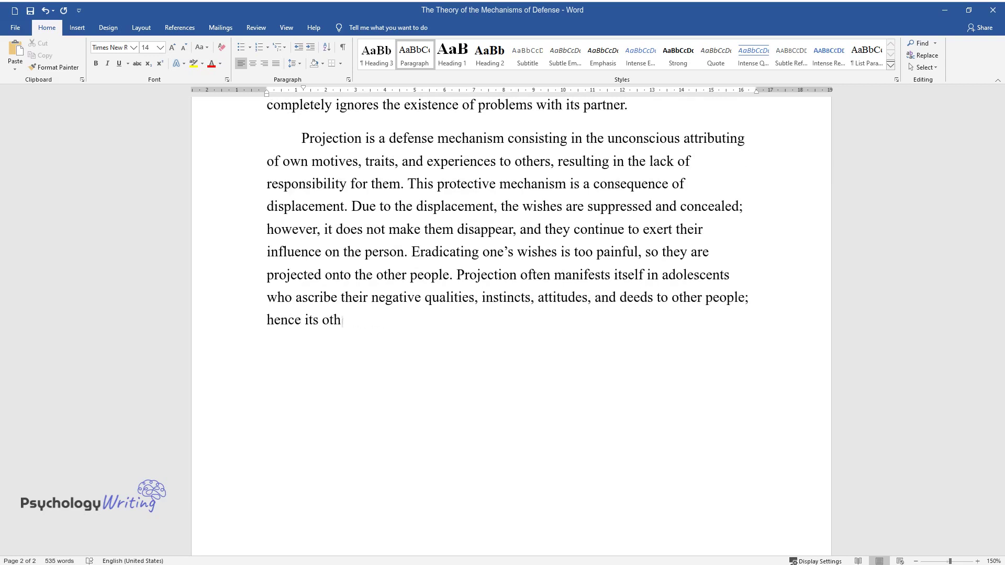
pyautogui.write(', the blame-shifting. Proj')
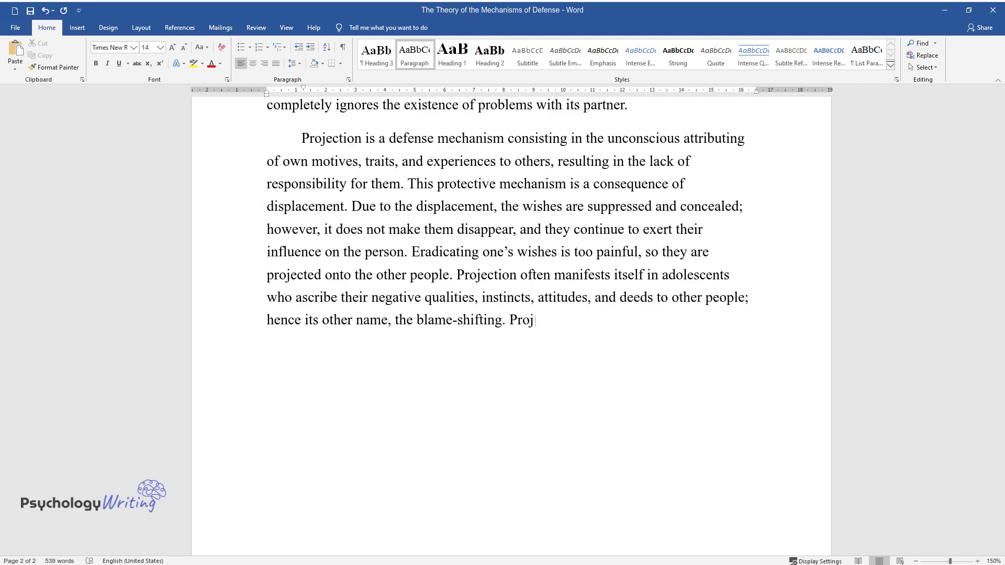
pyautogui.write('ection is one of the main defense')
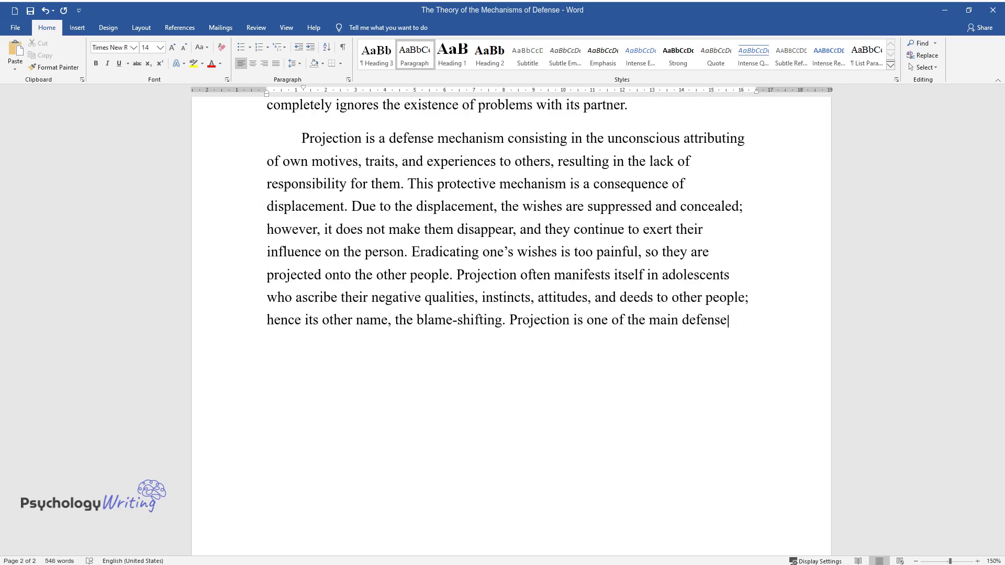
pyautogui.write(' mechanisms of paranoid and hyster')
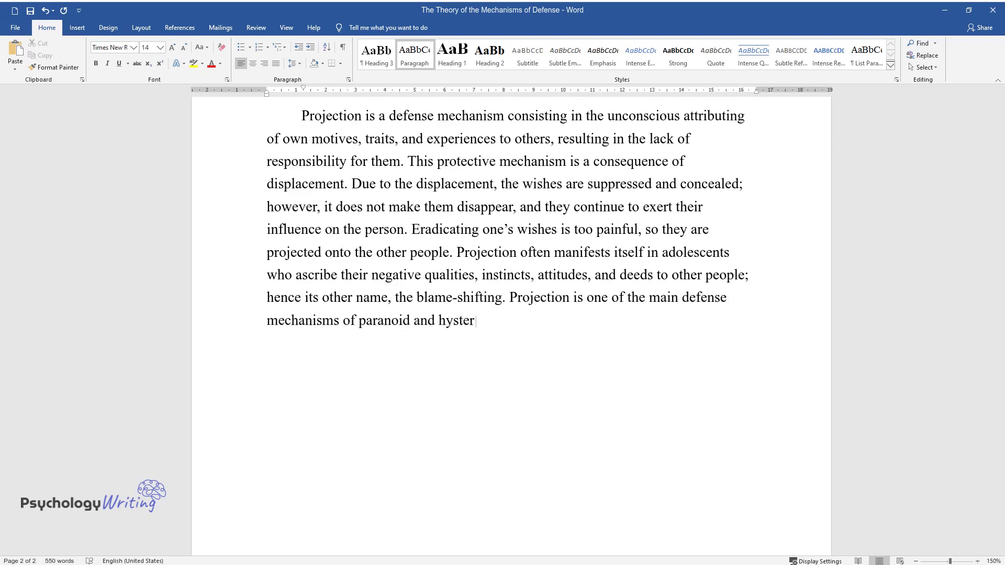
pyautogui.write('oid personality disorder. However')
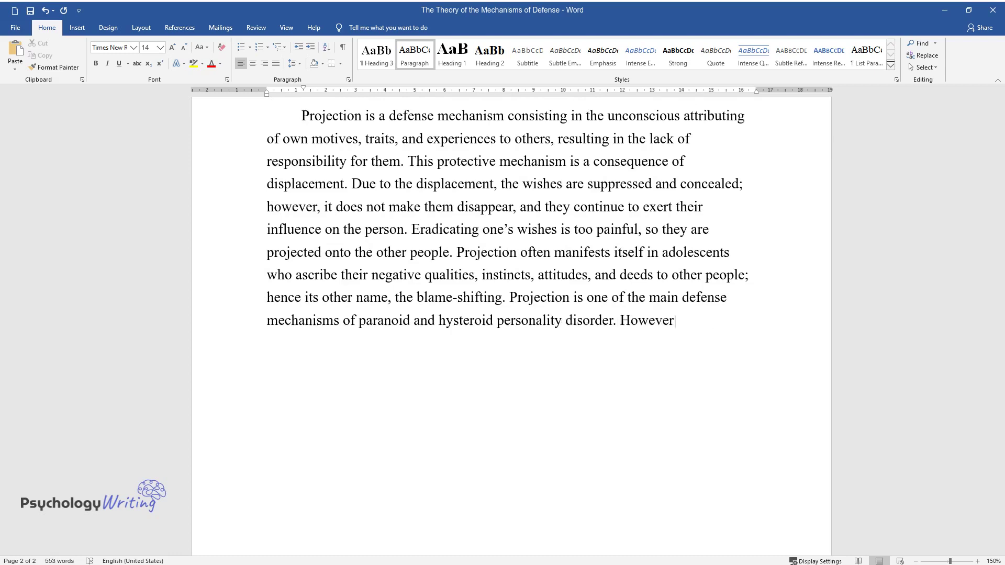
pyautogui.write(', the same mechanism underlies empathy, w')
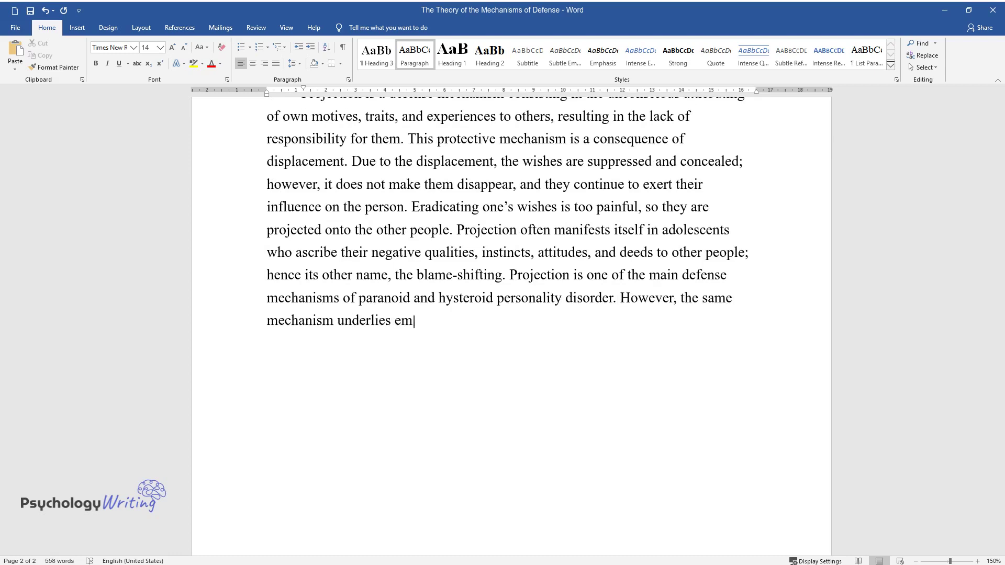
pyautogui.write('hich improves mutual understanding among people.')
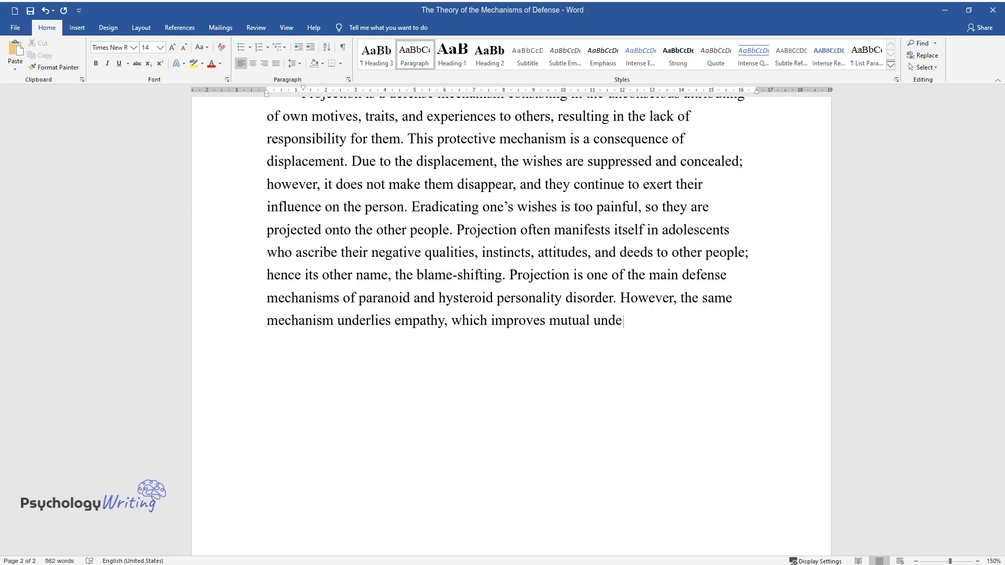
pyautogui.press('Return')
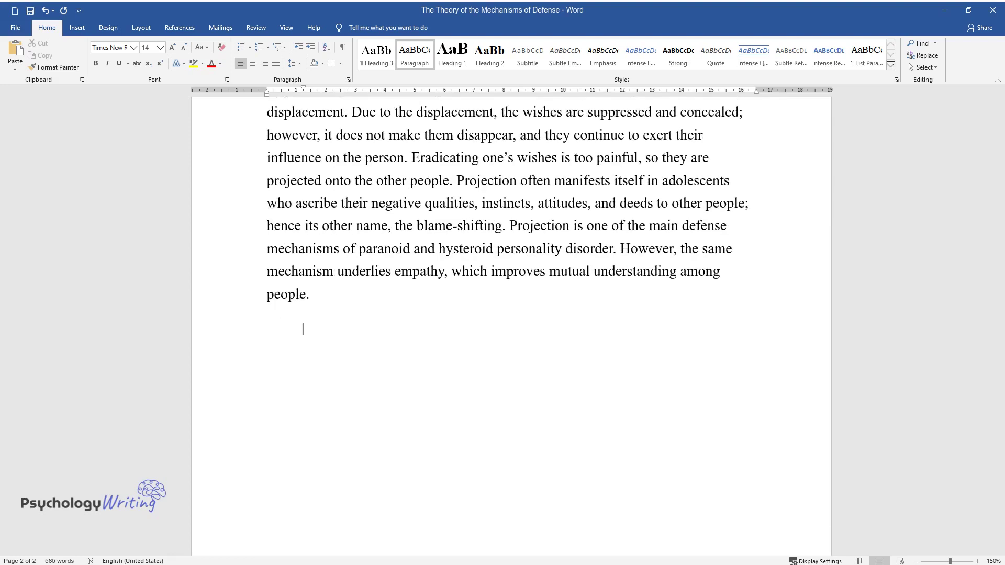
# Step: Write the regression paragraph ending 'Regression is also typical for hysteroid personalities.'
pyautogui.write('Regression is a return')
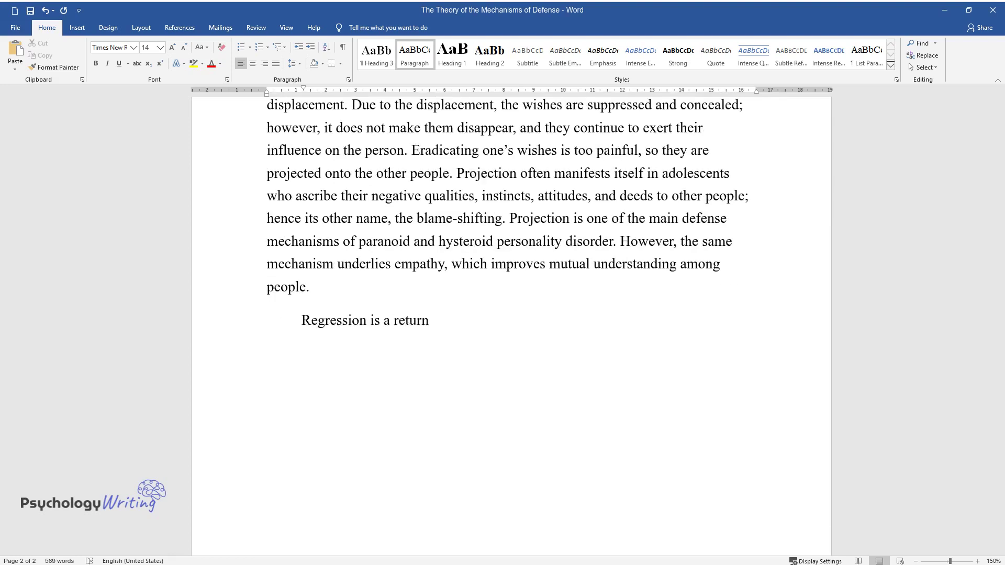
pyautogui.write(' to the more primitive emotional a')
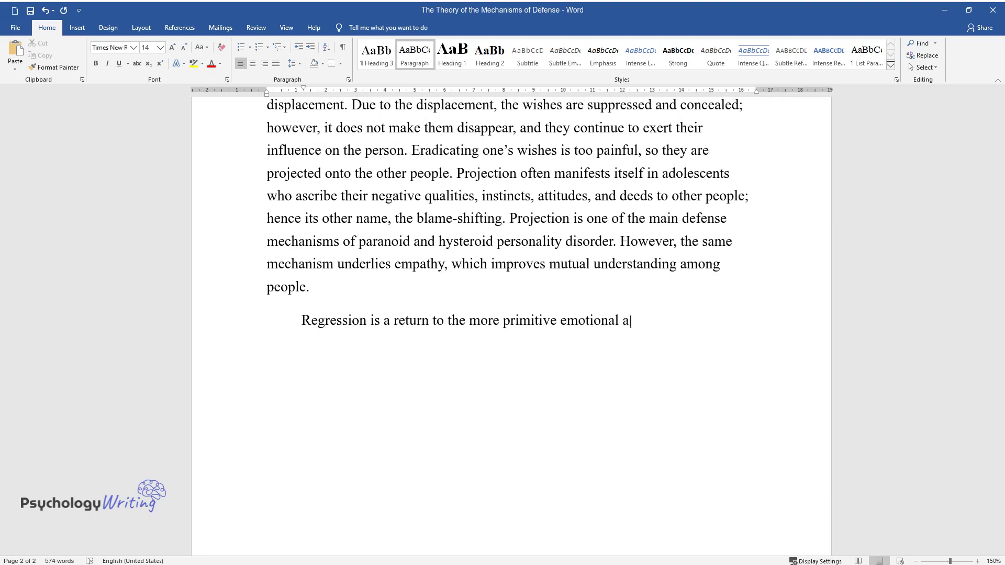
pyautogui.write('nd behavioral responses that a per')
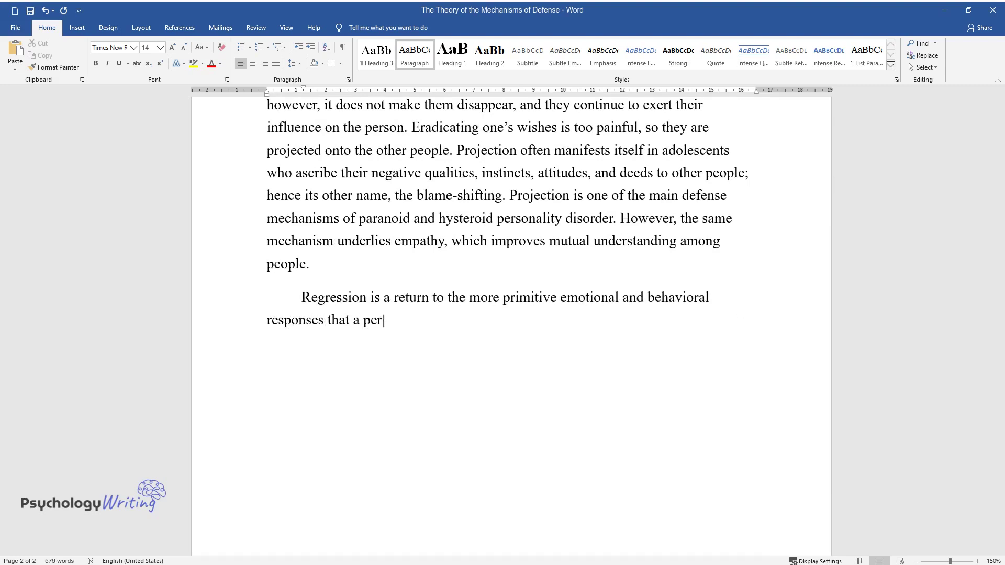
pyautogui.write('son had at an earlier age. This pr')
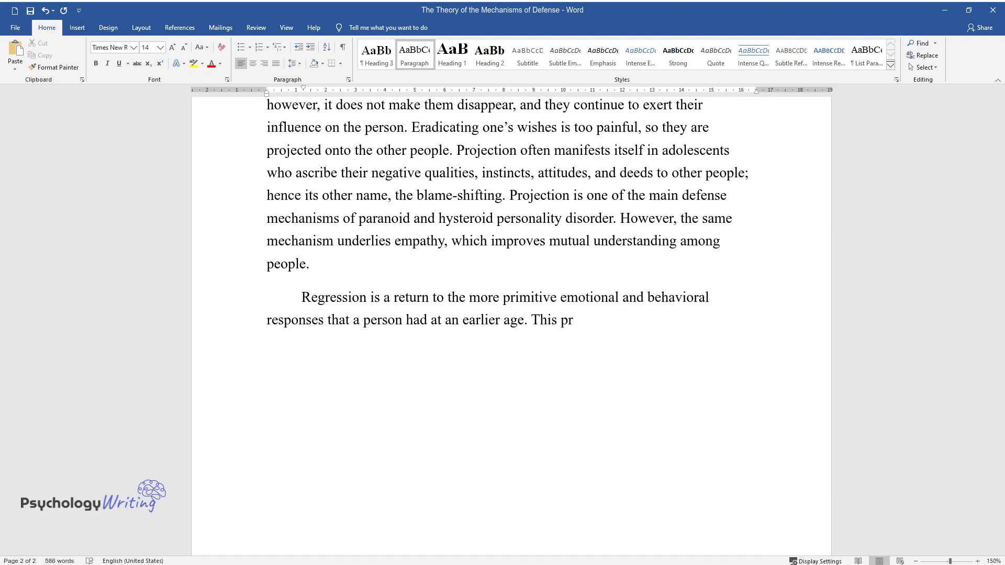
pyautogui.write('otection is based on the fact that people usually treat chi')
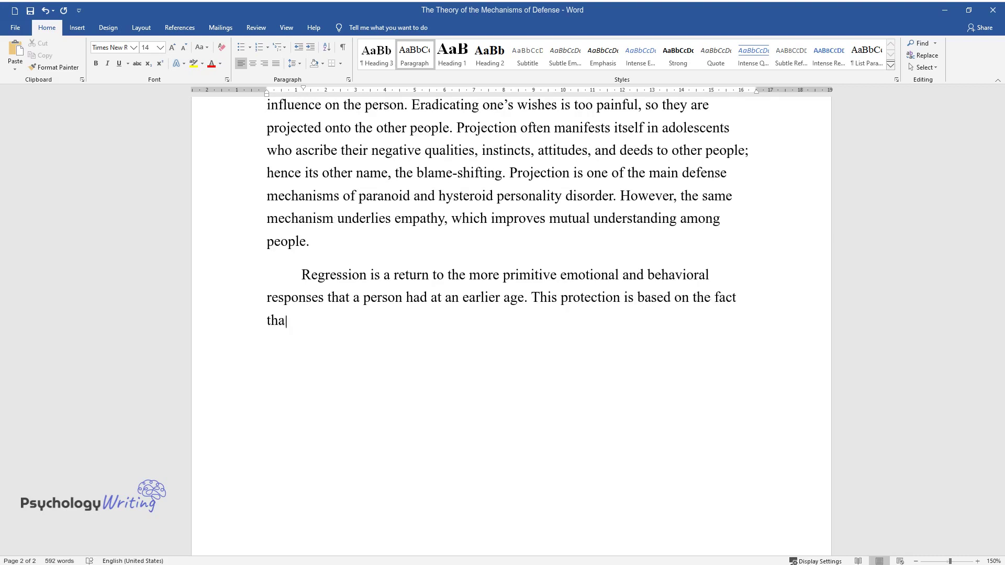
pyautogui.write('ldren in')
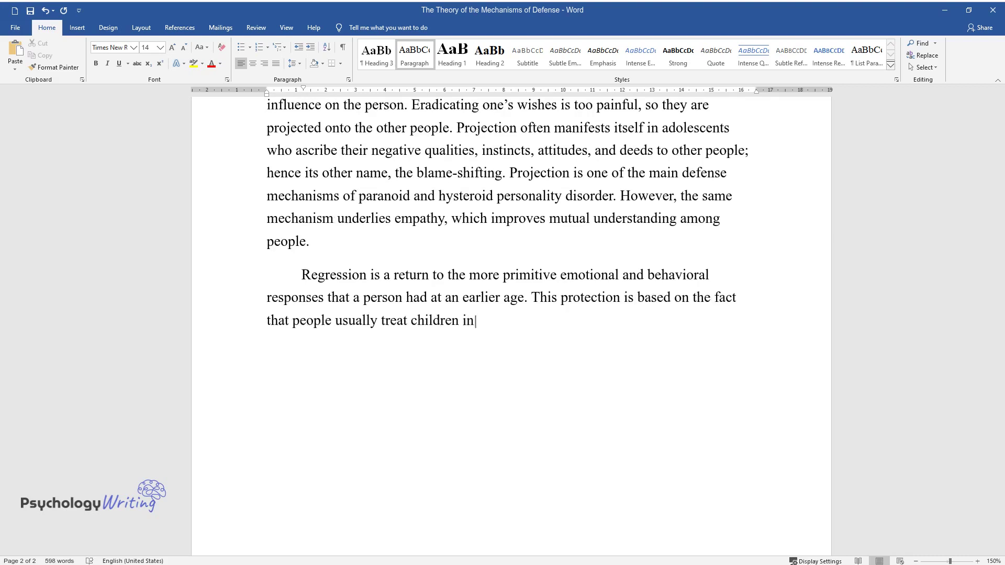
pyautogui.write(' a special way. In order to avoid')
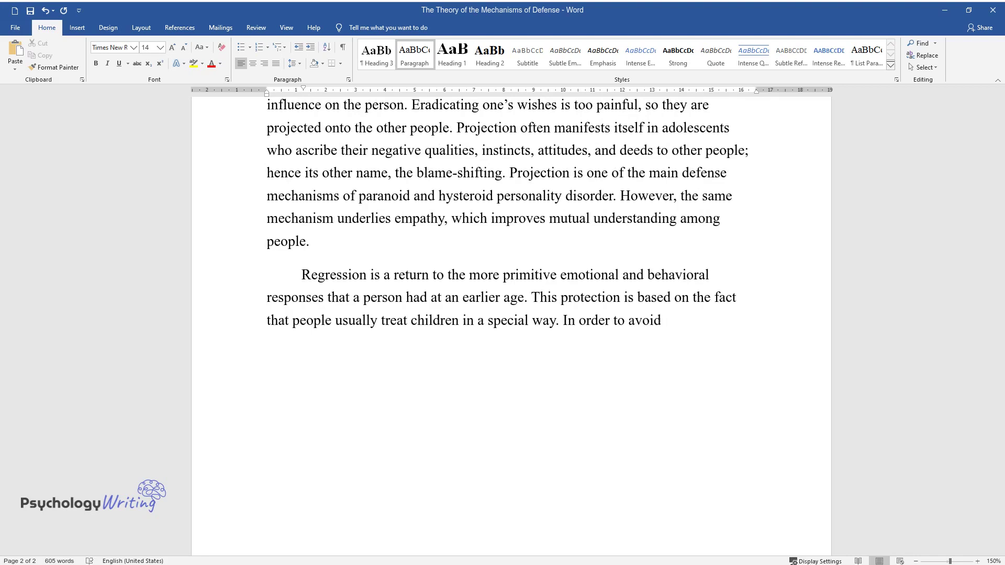
pyautogui.write(' a feeling of disharmony, a person ')
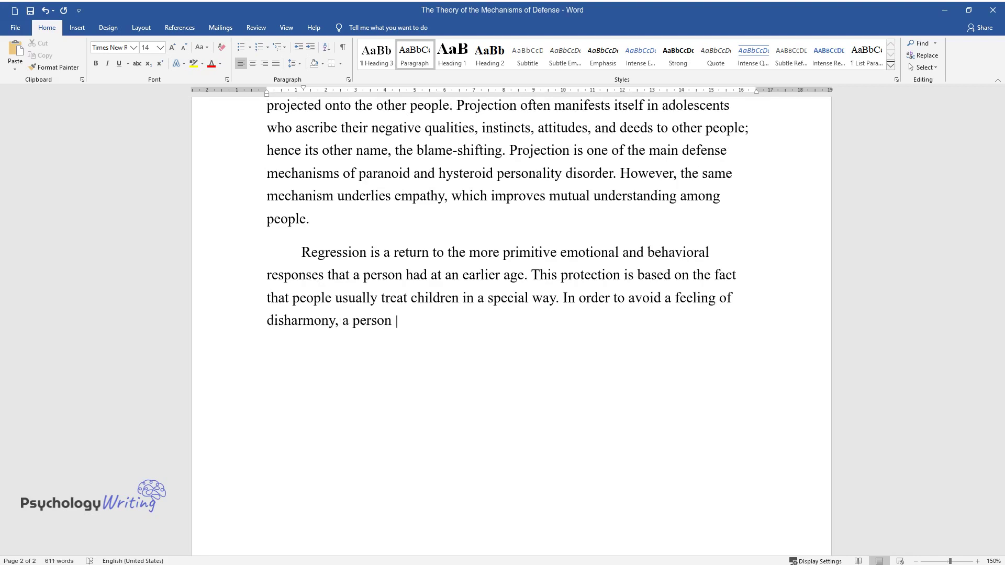
pyautogui.write('goes into a state of regression to')
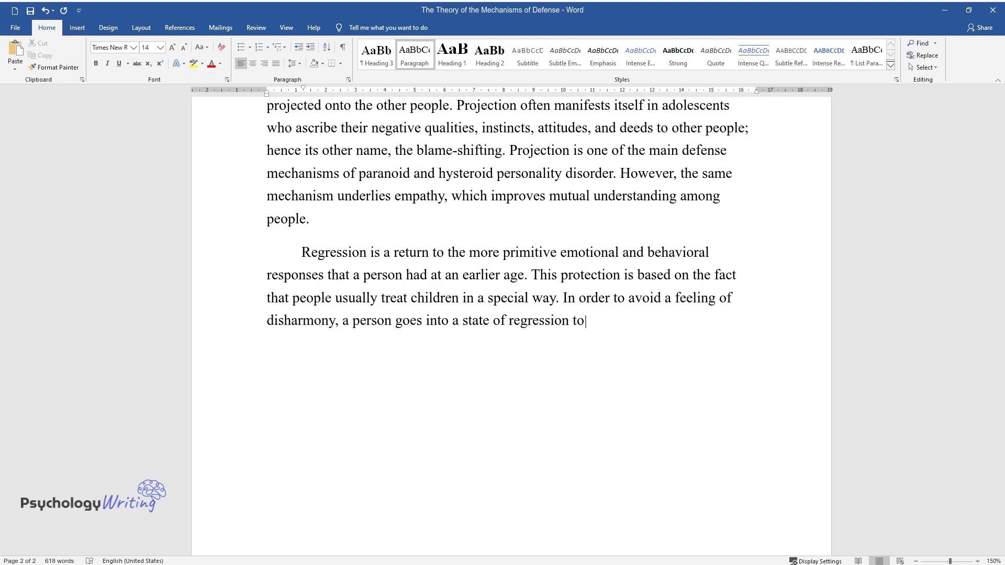
pyautogui.write(' the former oral stage to feel saf')
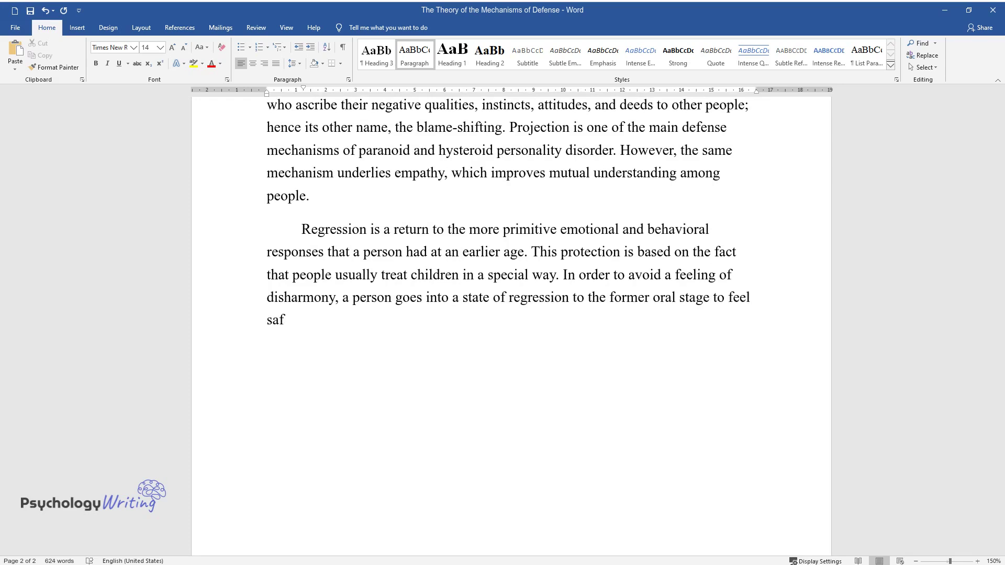
pyautogui.write('e and protected, just like a littl')
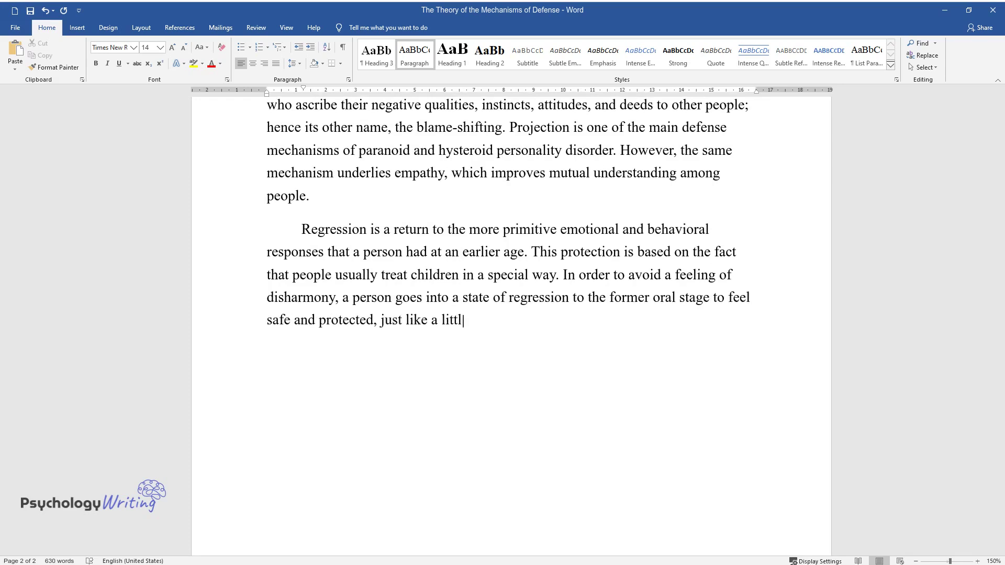
pyautogui.write('e baby. Sometimes, people actually')
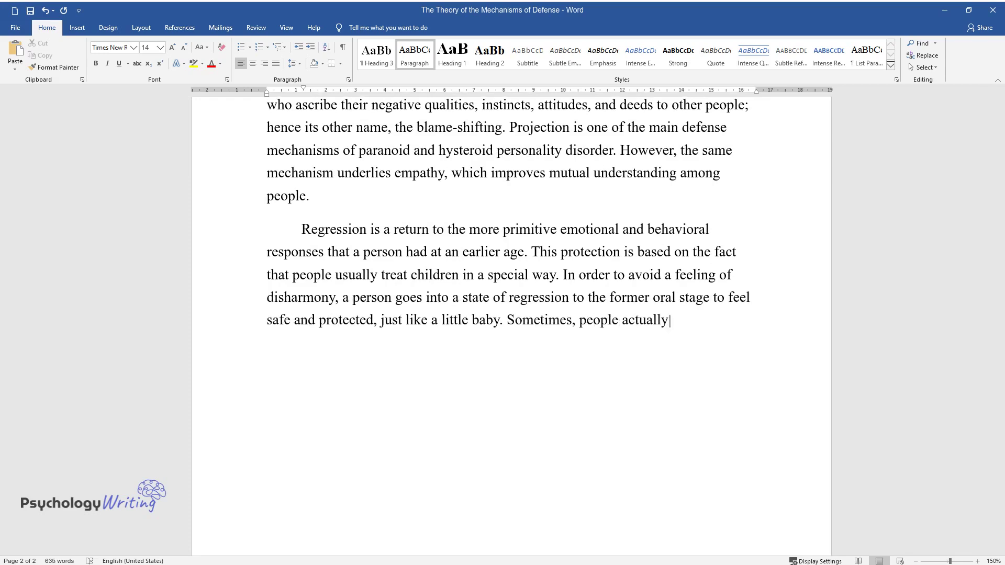
pyautogui.write(' help the person; but regression may trigger even when ther')
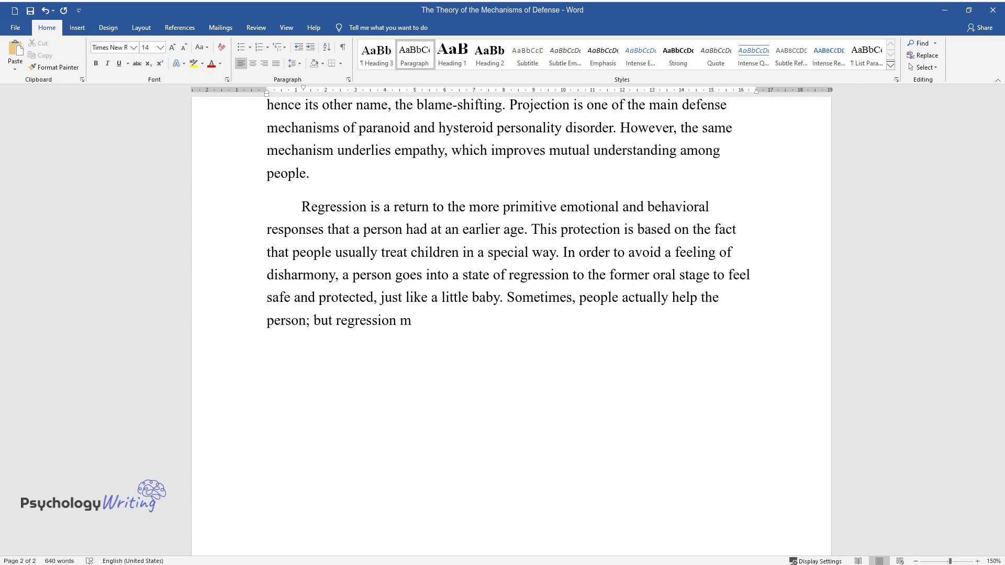
pyautogui.write('e is no o')
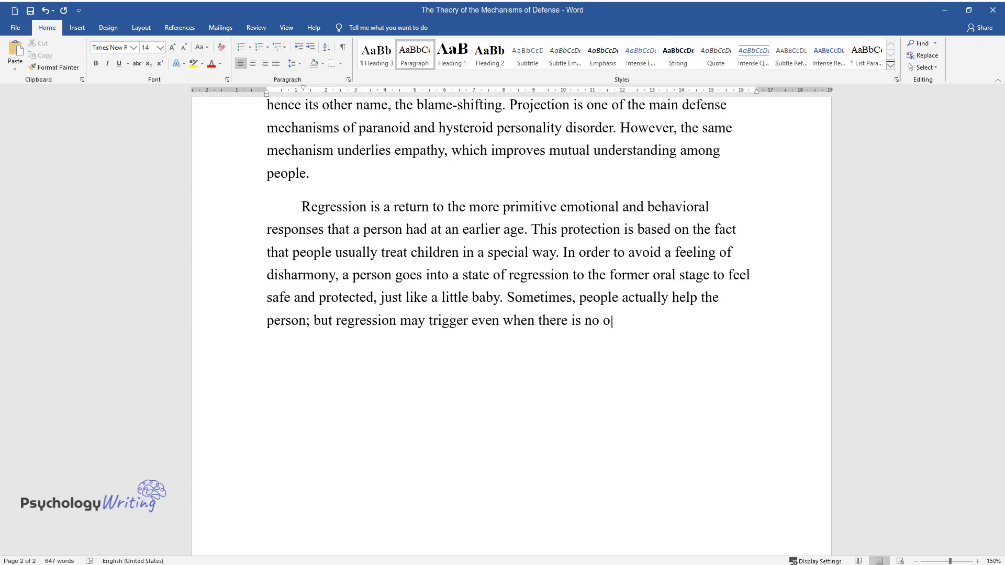
pyautogui.write('ne around. In those who abuse the')
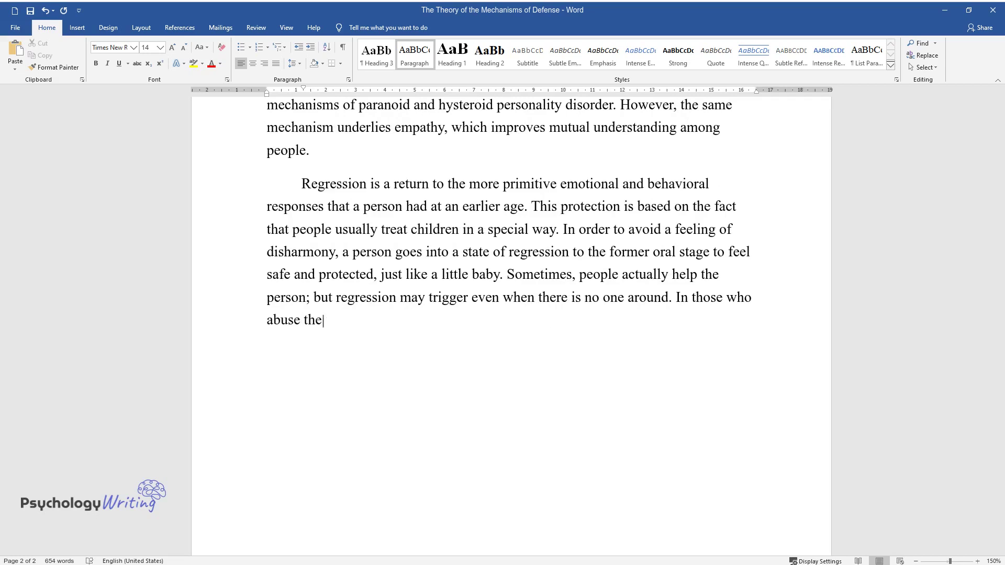
pyautogui.write(' regression, it may develop into h')
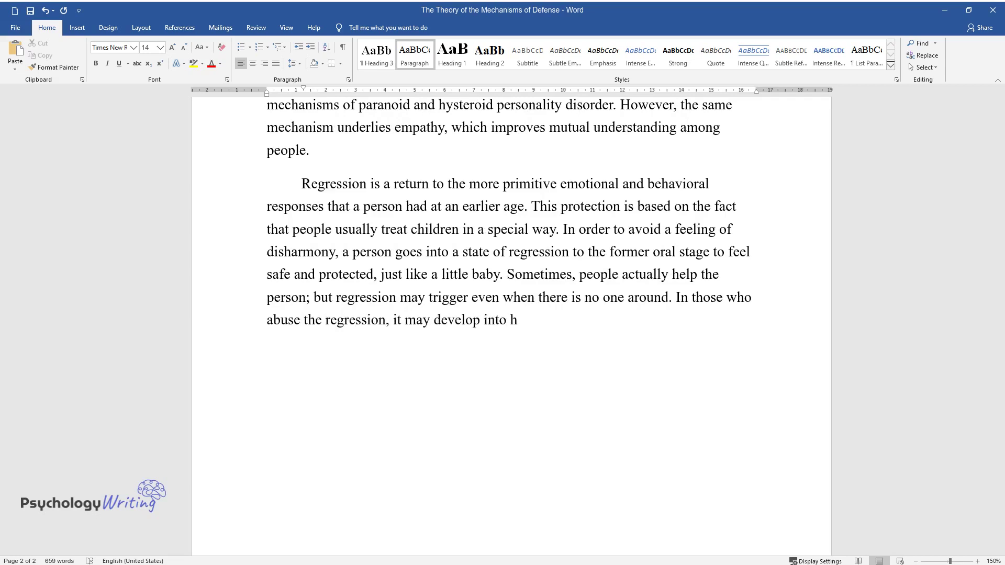
pyautogui.write('ypochondria accompanied by somatiz')
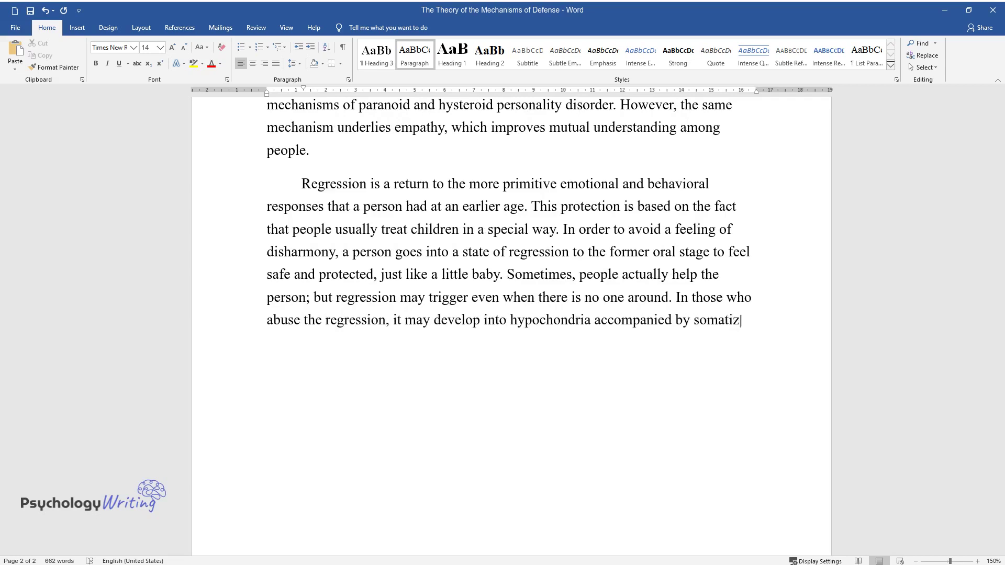
pyautogui.write('ation with clear signs of infantil')
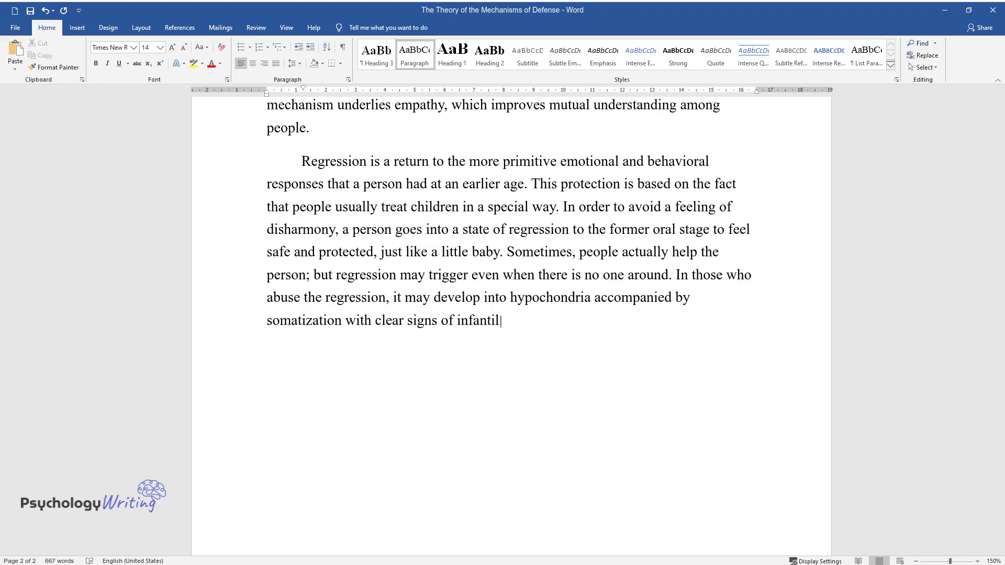
pyautogui.write('ism. Regression is also typical for hysteroid personalities.')
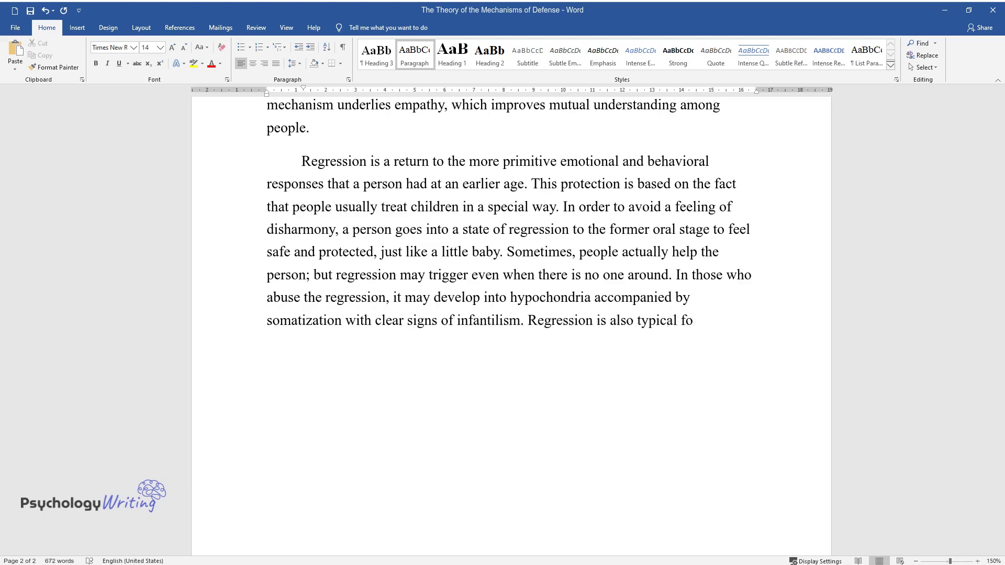
pyautogui.press('Return')
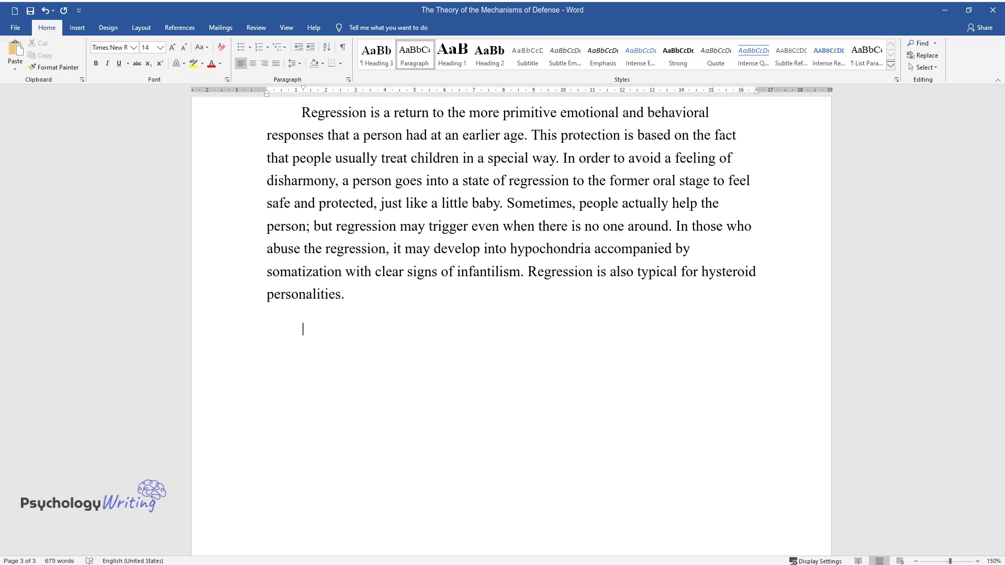
# Step: Type the sanguine, choleric and melancholic defenses paragraph, ending 'intellectualization, and regression.'
pyautogui.write('When it comes to')
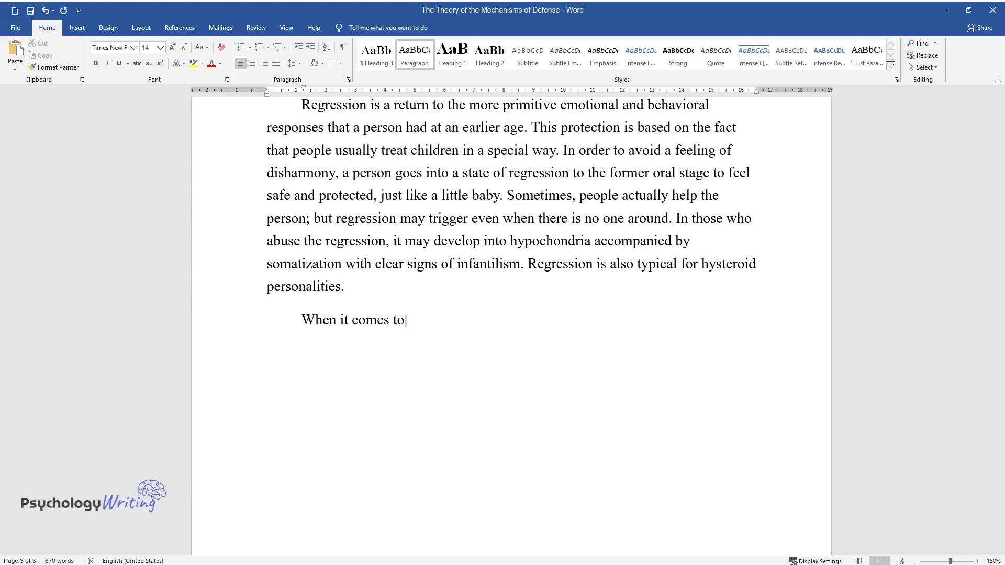
pyautogui.write(' the relationship between the pers')
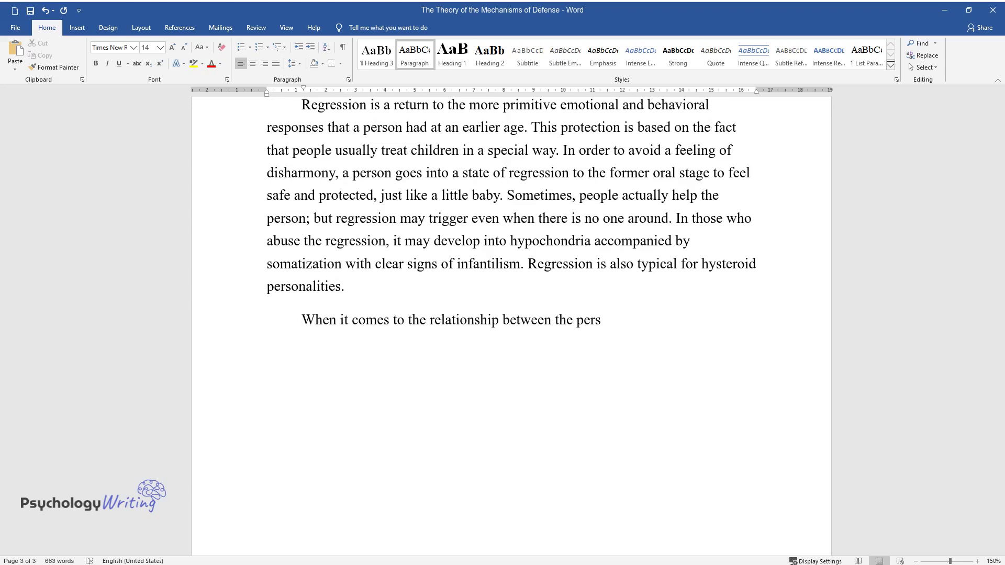
pyautogui.write('onality traits and the mechanisms ')
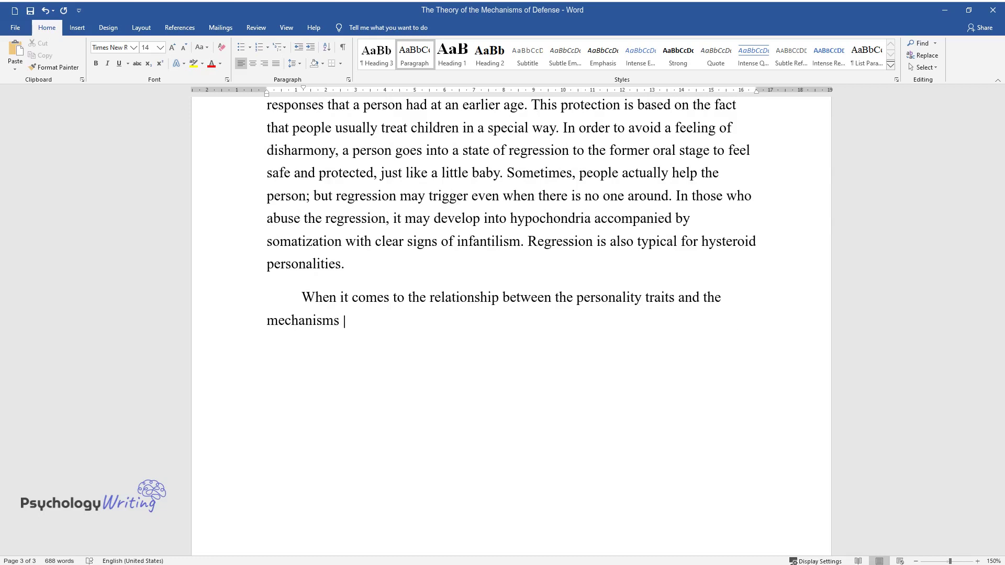
pyautogui.write('of defense, there can be revealed ')
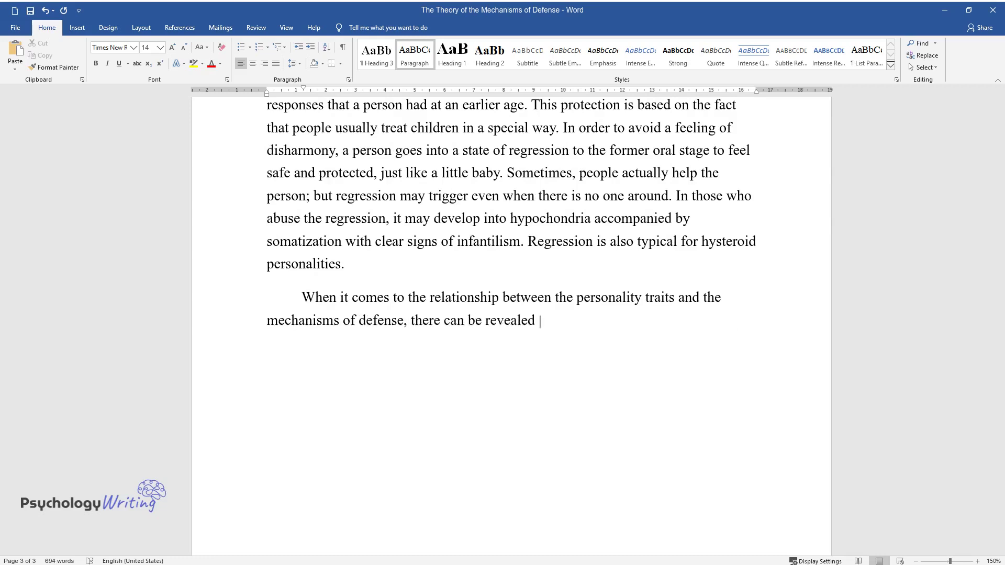
pyautogui.write('some connections to the temperament. For example, regressio')
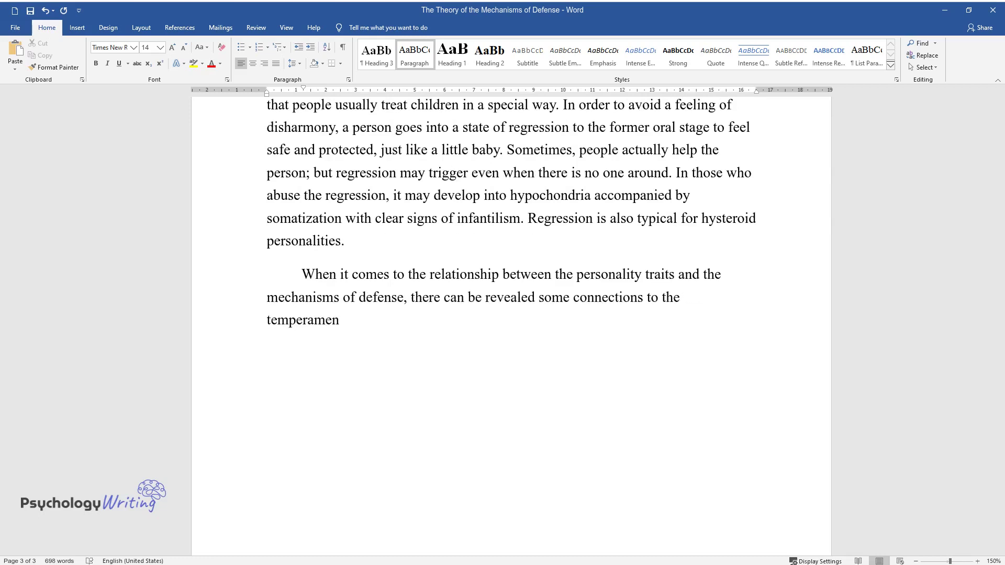
pyautogui.write('n as a ps')
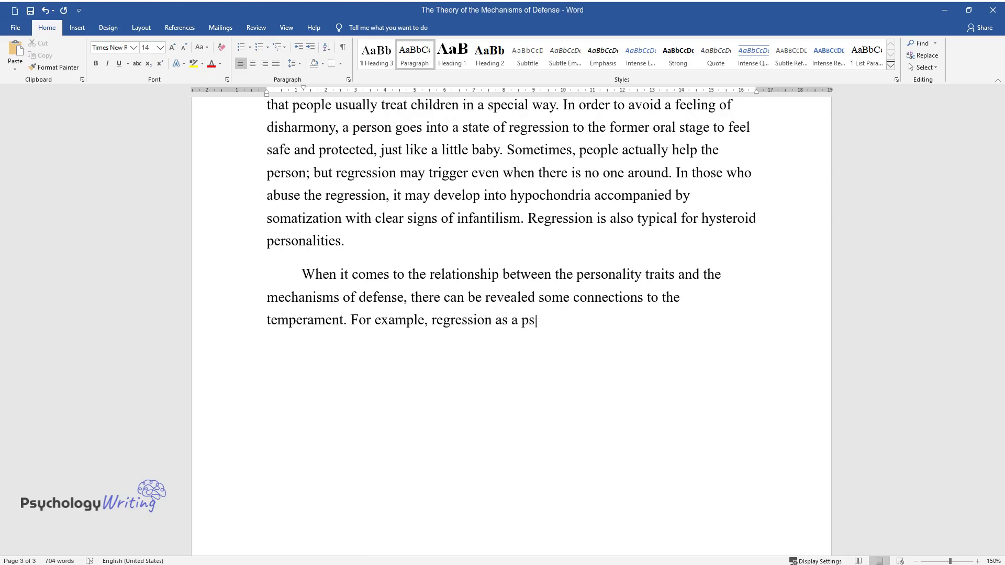
pyautogui.write('ychological defense mechanism is ')
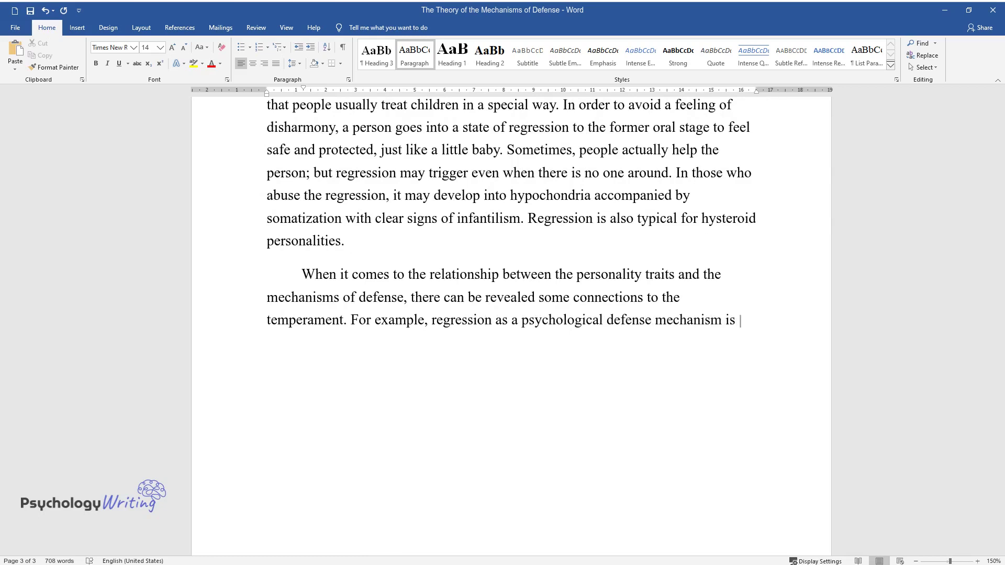
pyautogui.write('characteristic of the sanguine typ')
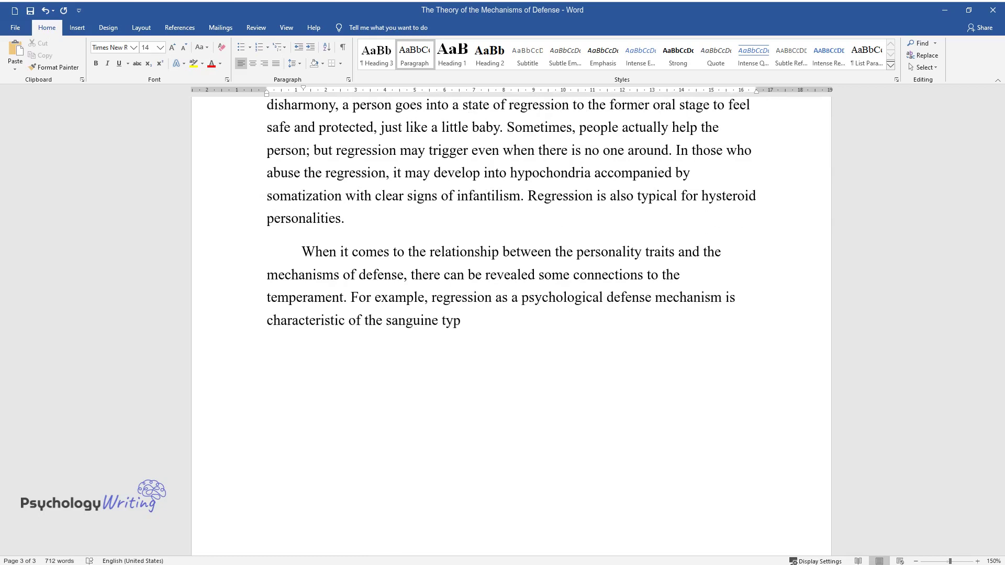
pyautogui.write('e, since such a person easily chan')
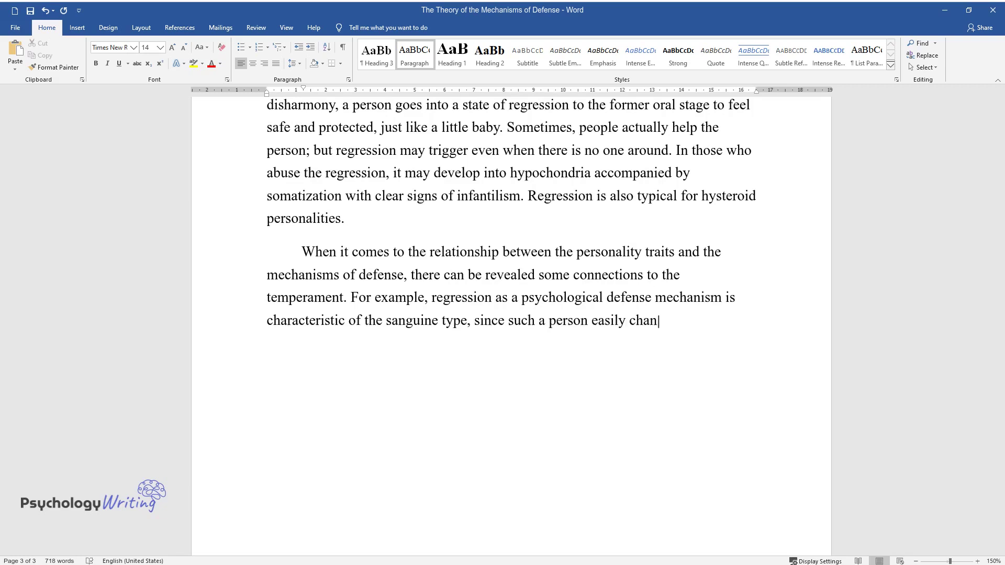
pyautogui.write('ges their emotional states, shifts')
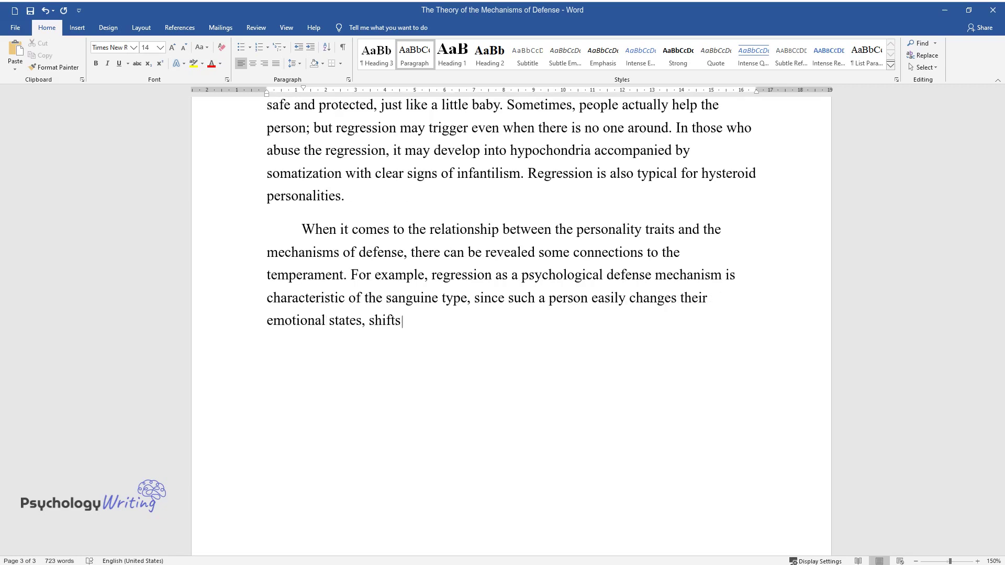
pyautogui.write(' his/her attention, and takes up d')
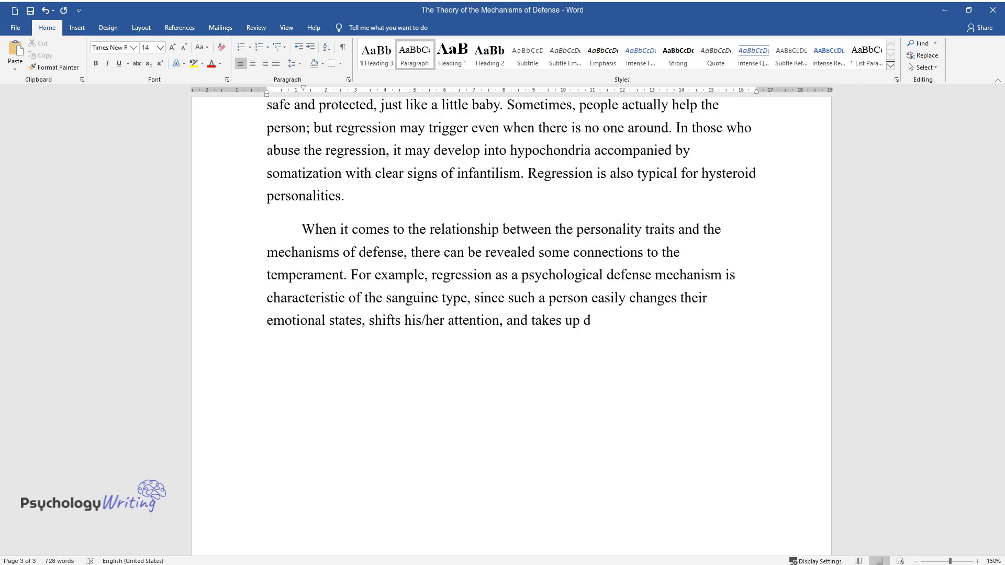
pyautogui.write('ifferent roles. It is the same mob')
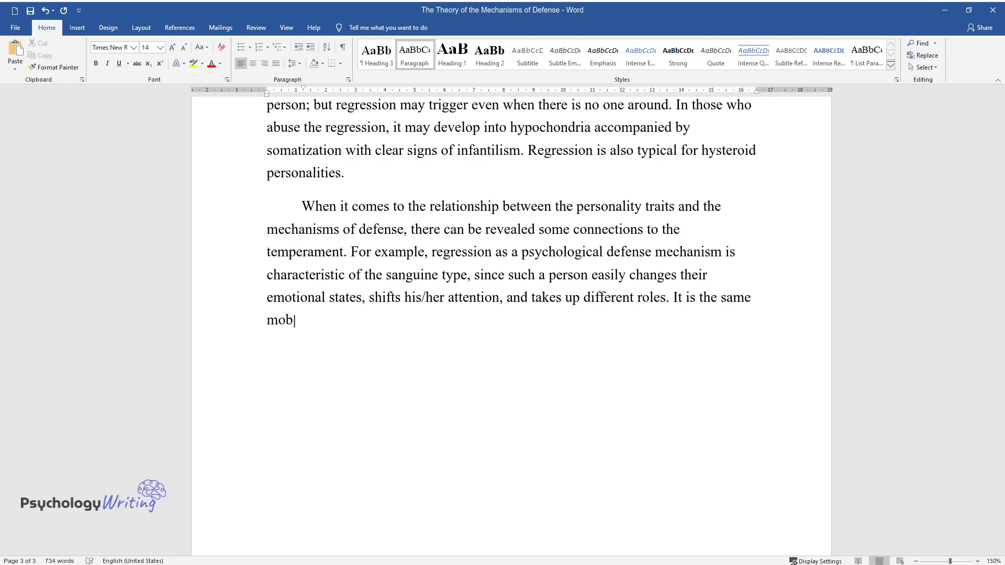
pyautogui.write('ility and flexibility required by ')
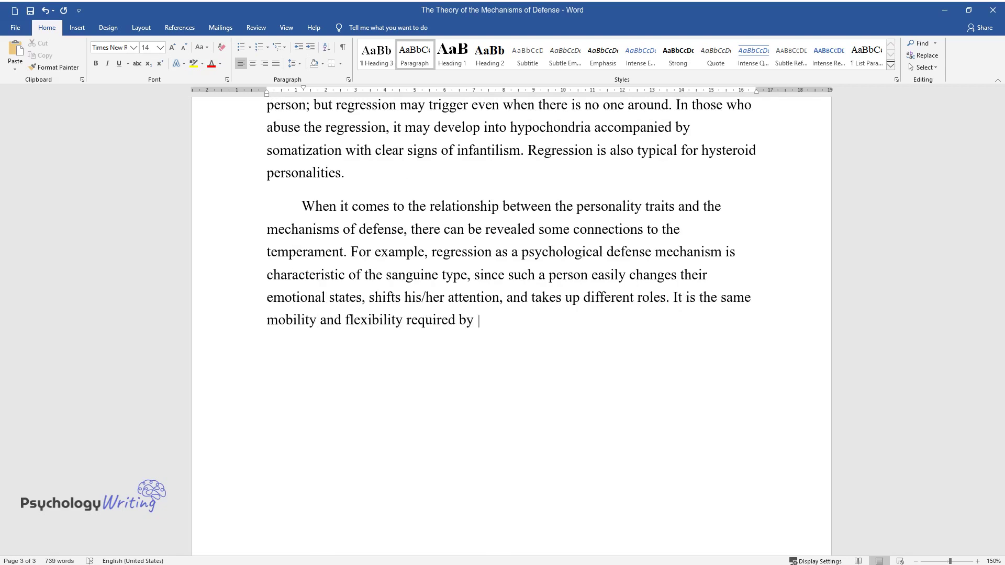
pyautogui.write('the swift transition from childhoo')
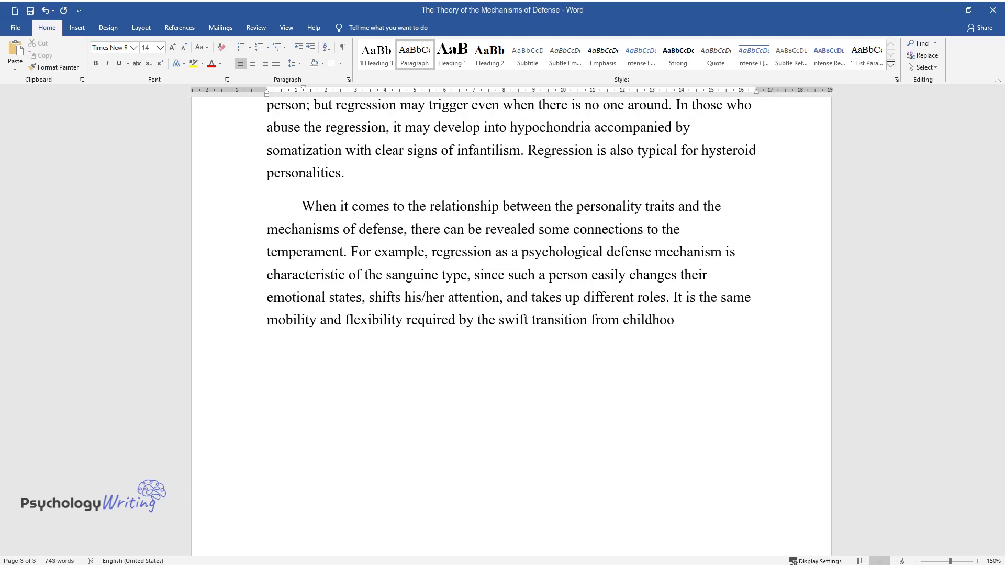
pyautogui.write('d to adulthood. The connections between th')
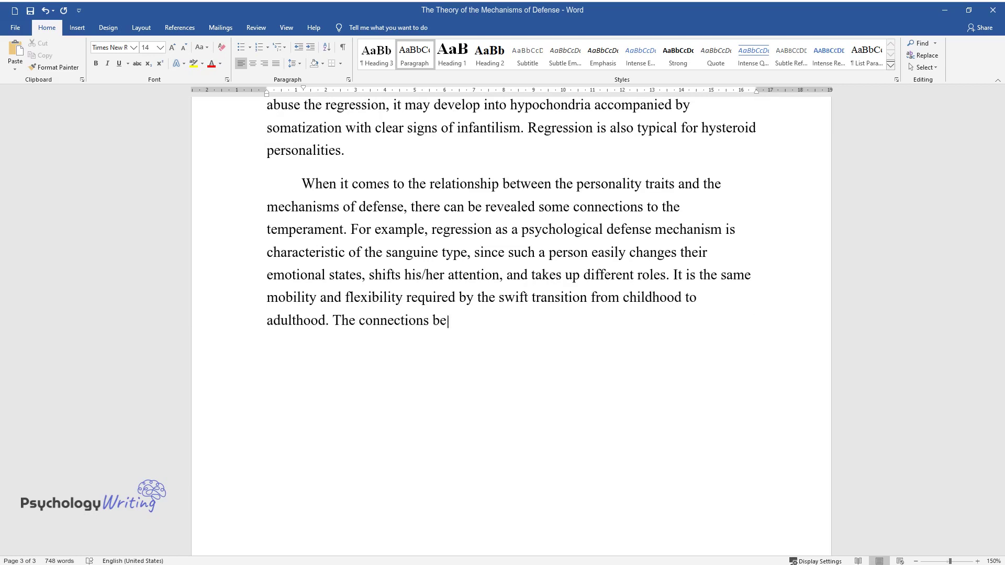
pyautogui.write('e defense mechanisms and p')
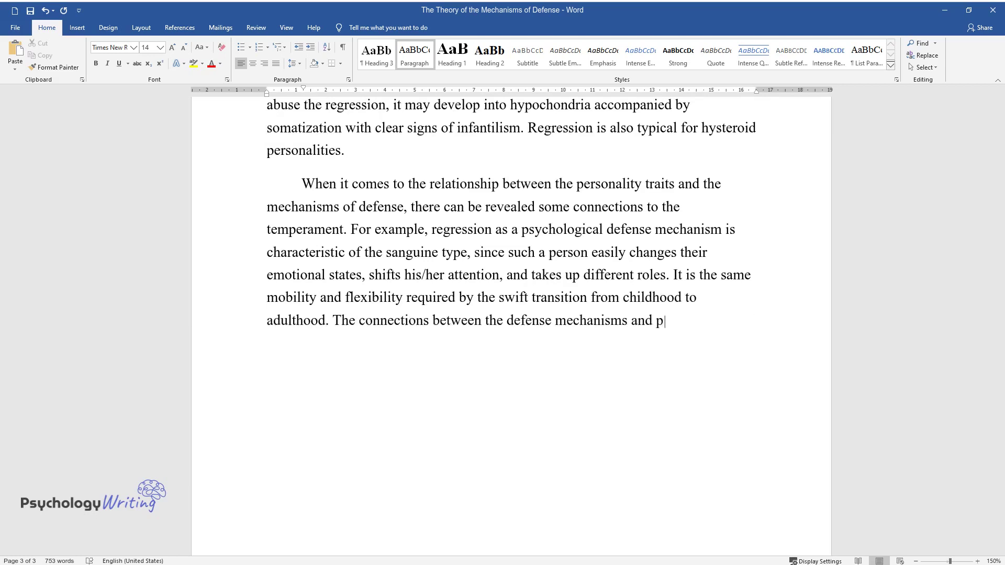
pyautogui.write('ersonality were approved by vario')
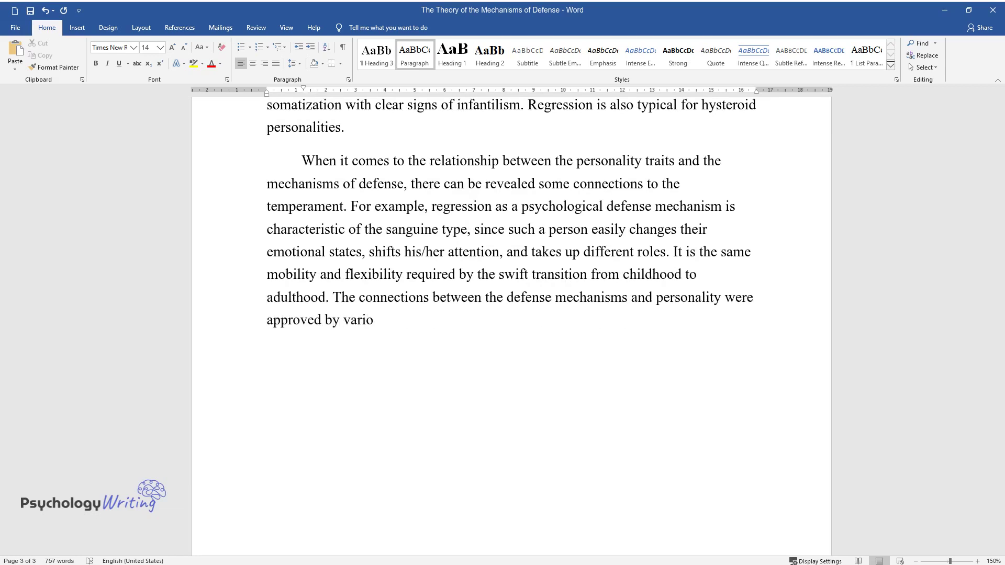
pyautogui.write('us researchers. According to them,')
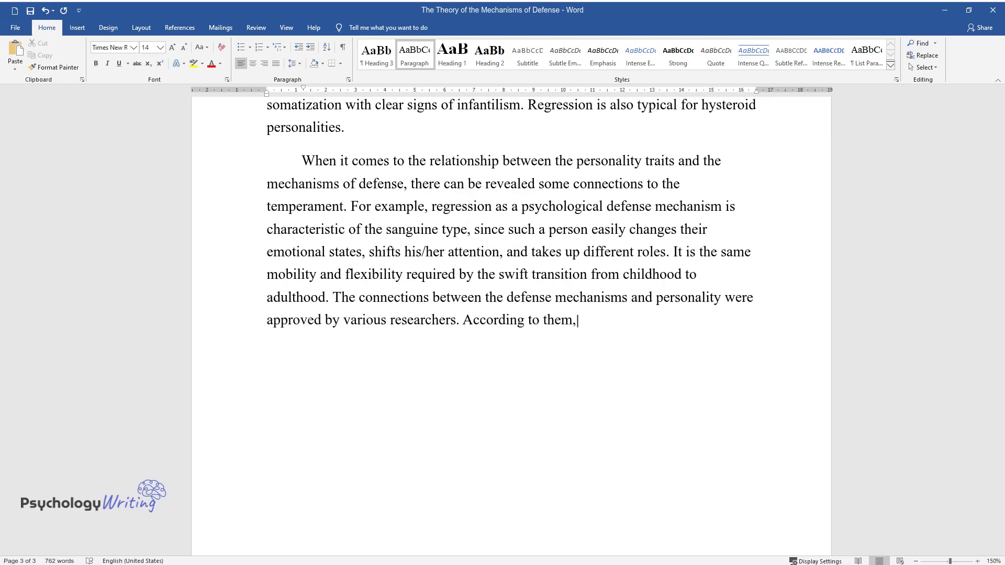
pyautogui.write(' choleric persons often use such protection mechani')
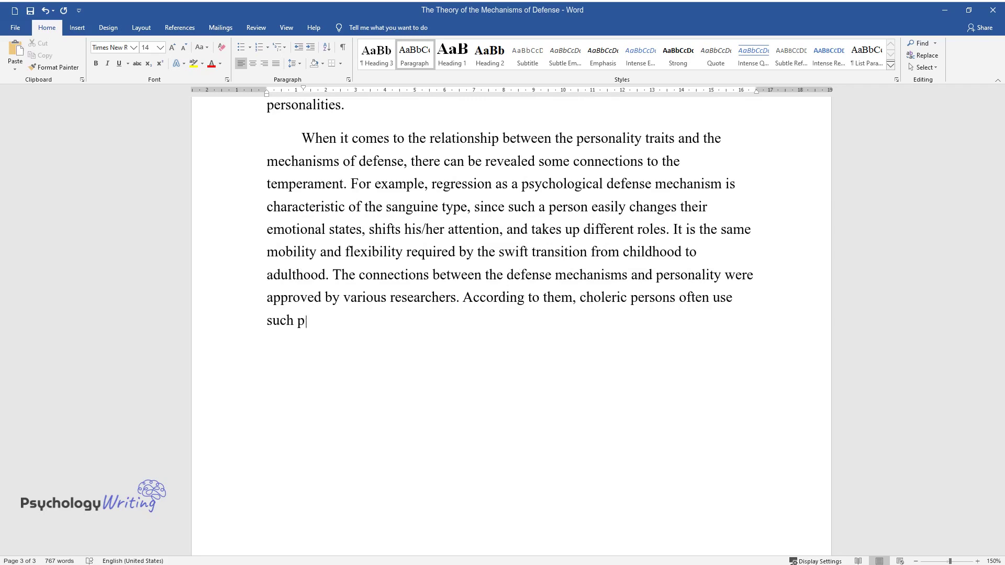
pyautogui.write('sms as denial and')
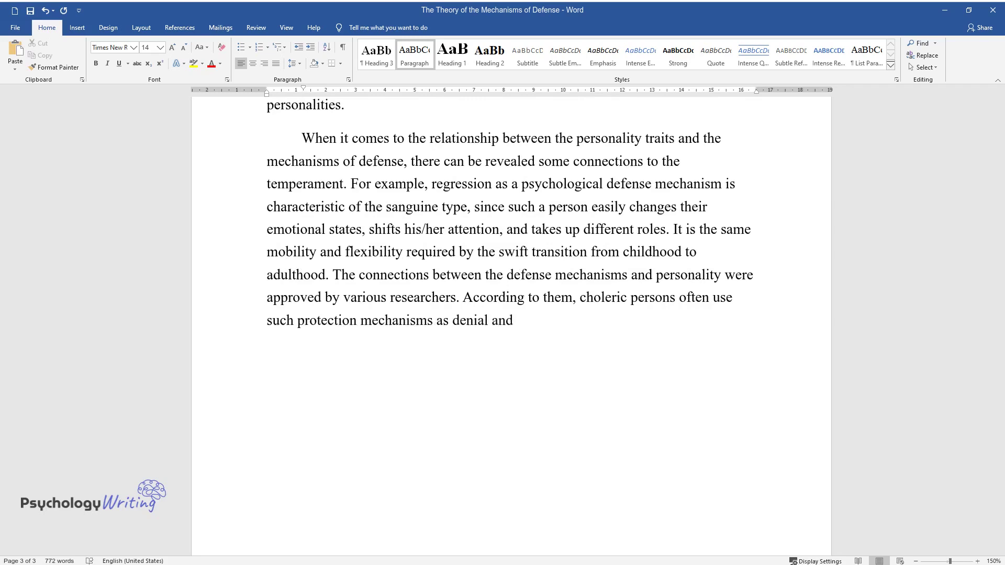
pyautogui.write(' intellectualization and, less oft')
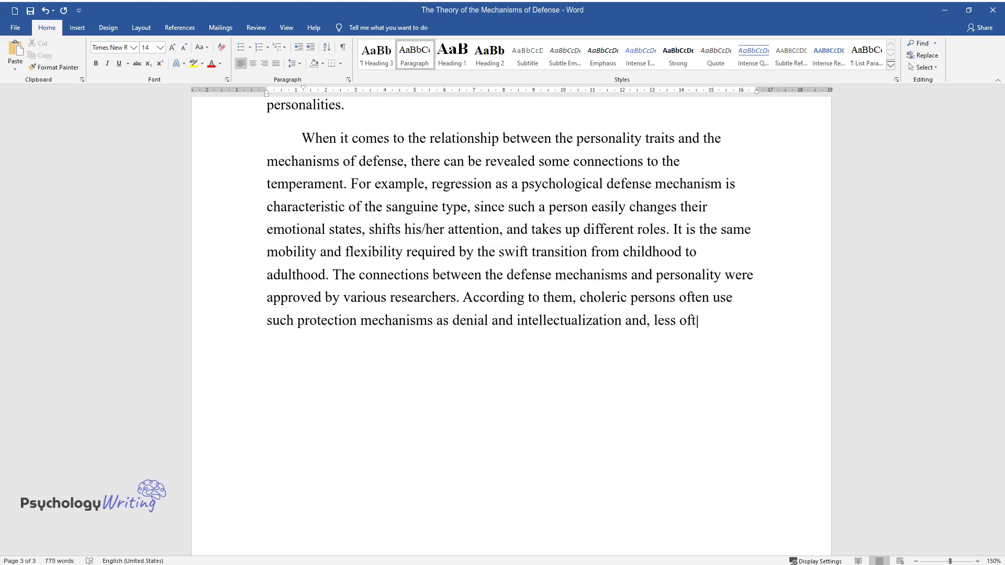
pyautogui.write('en – displacement. Due to their se')
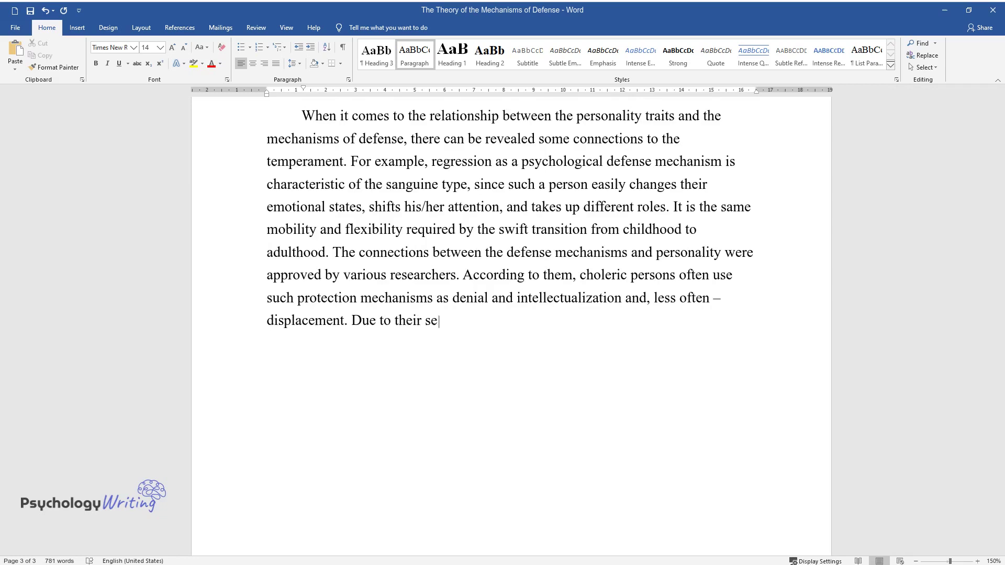
pyautogui.write('nsitivity, vulnerability, and pas')
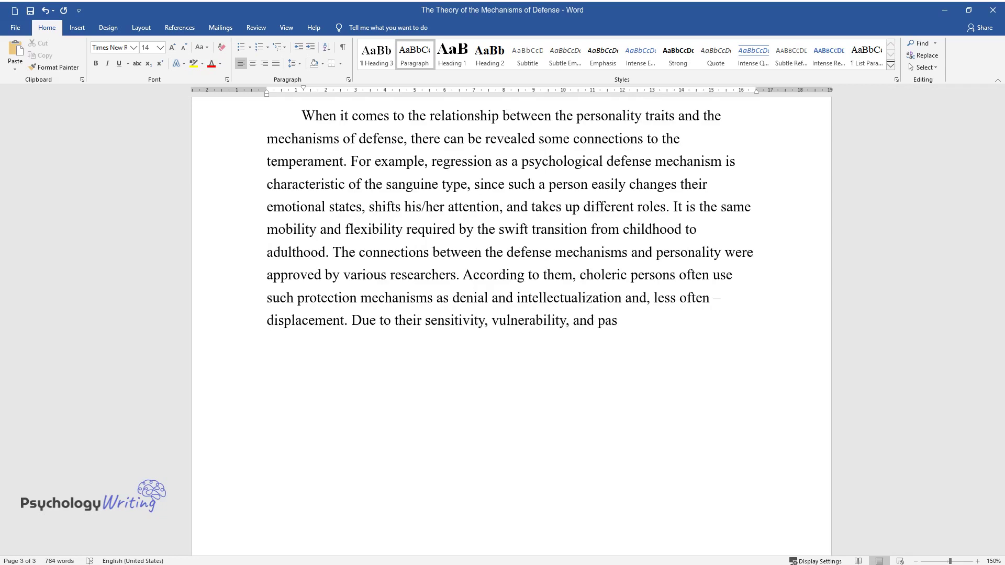
pyautogui.write('sivity, the melancholics mostly adh')
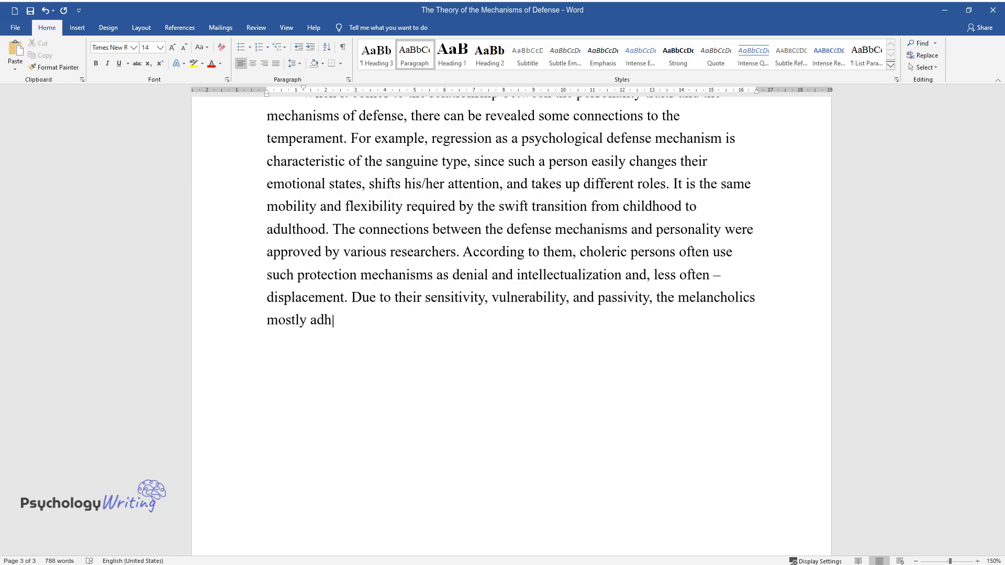
pyautogui.write('ere to substitution, intellectual')
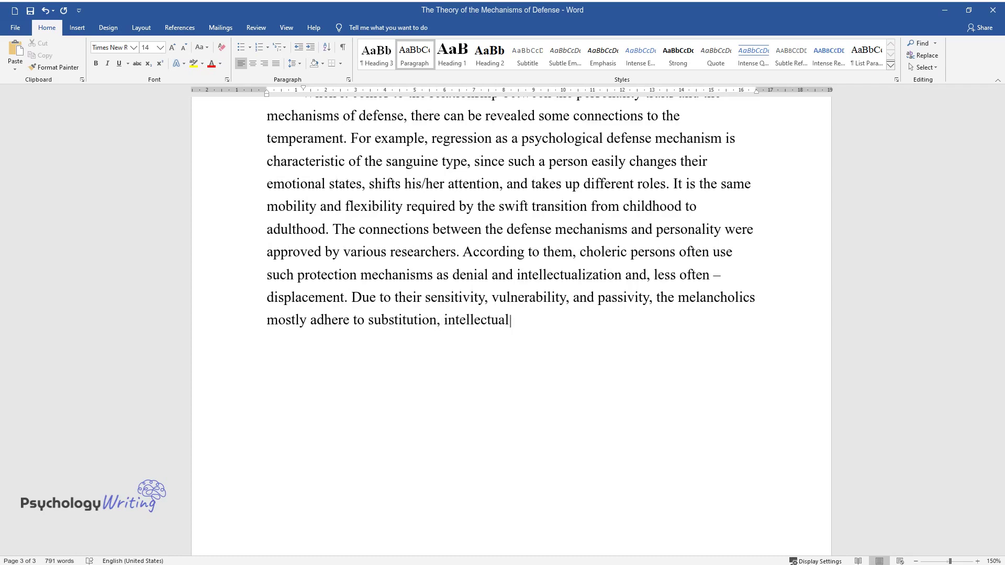
pyautogui.write('ization, and regression.')
pyautogui.press('Return')
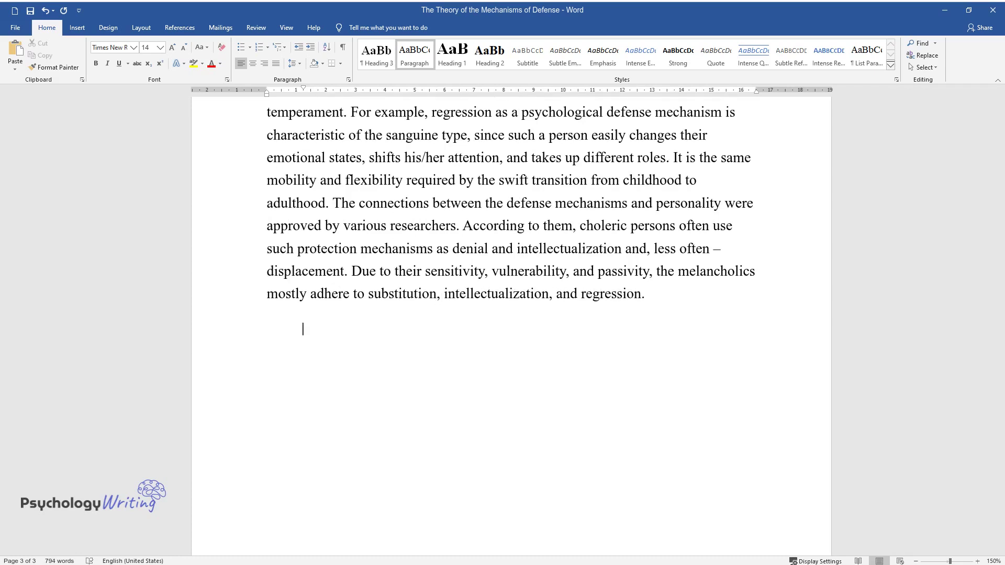
# Step: Type the closing paragraph: phlegmatics show repression, denial and intellectualization, so personality and defenses are closely linked
pyautogui.write('Phlegmatics are characte')
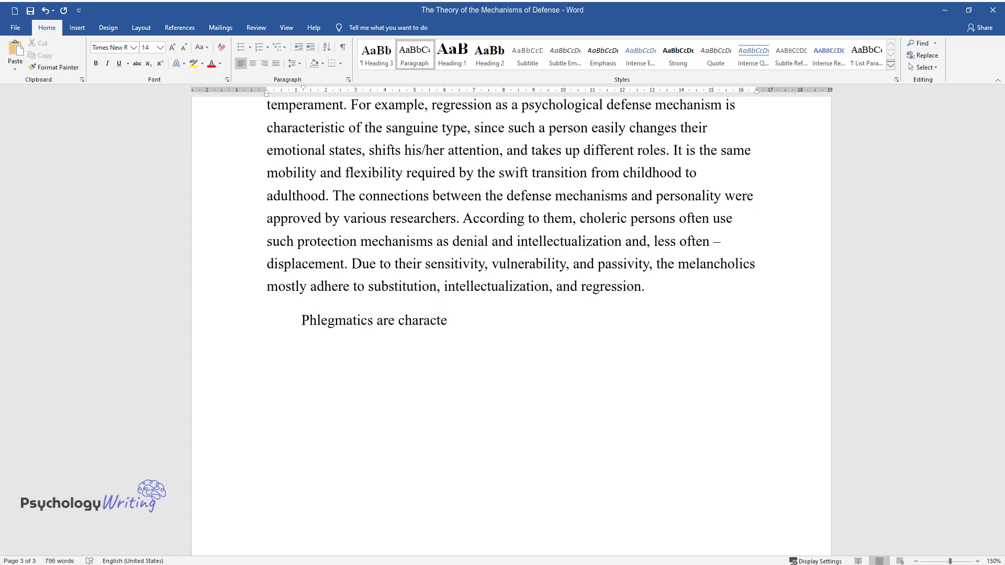
pyautogui.write('rized by repression, denial, and i')
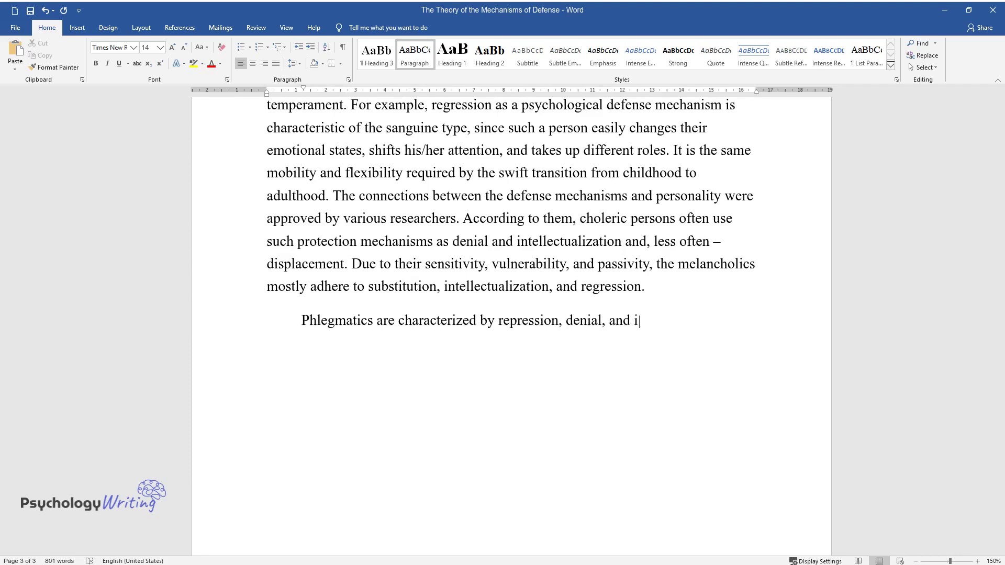
pyautogui.write('ntellectualization. In view of the')
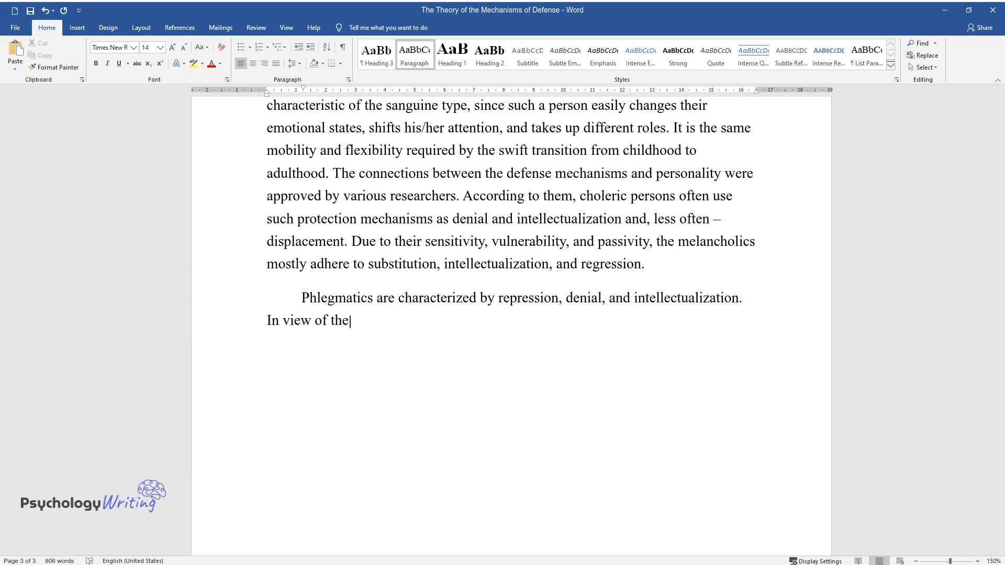
pyautogui.write(' above said, it can be concluded t')
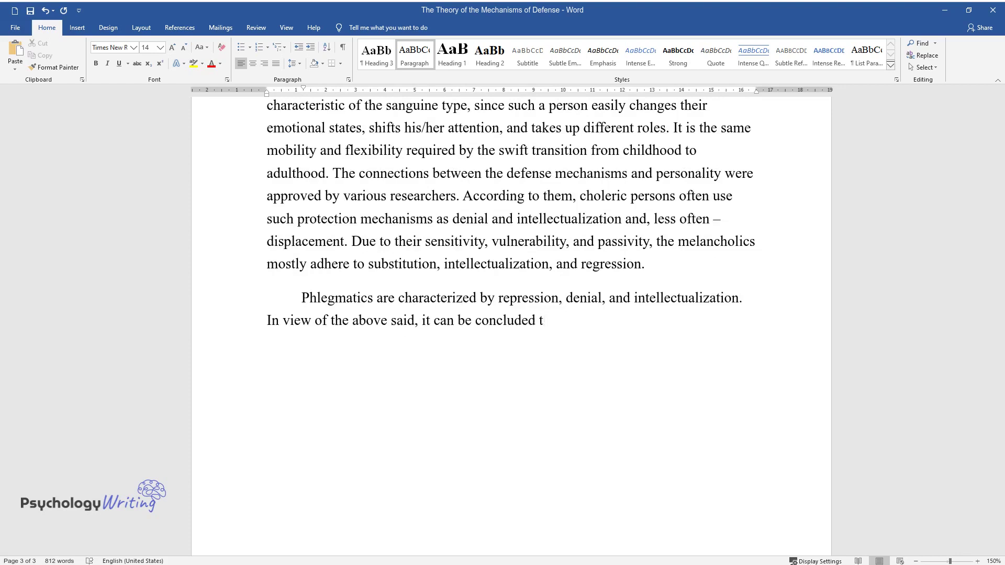
pyautogui.write('hat there is a close connection be')
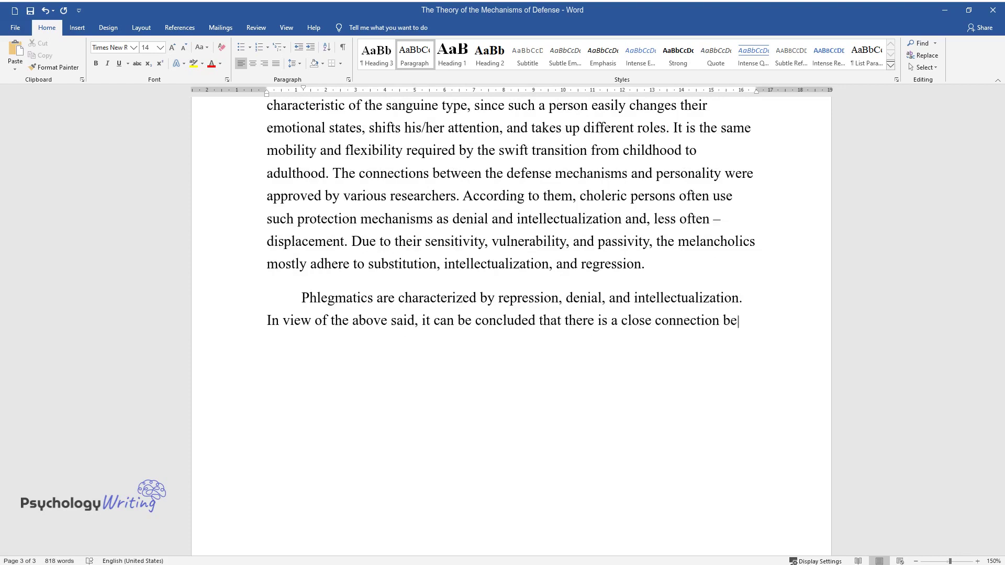
pyautogui.write('tween the personality and the mech')
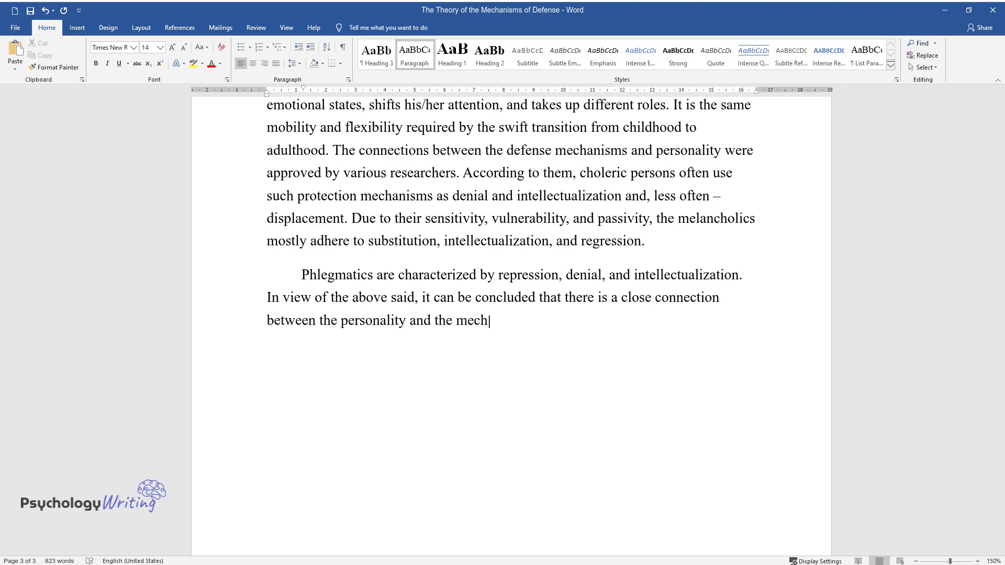
pyautogui.write('anisms of defense. Since the copi')
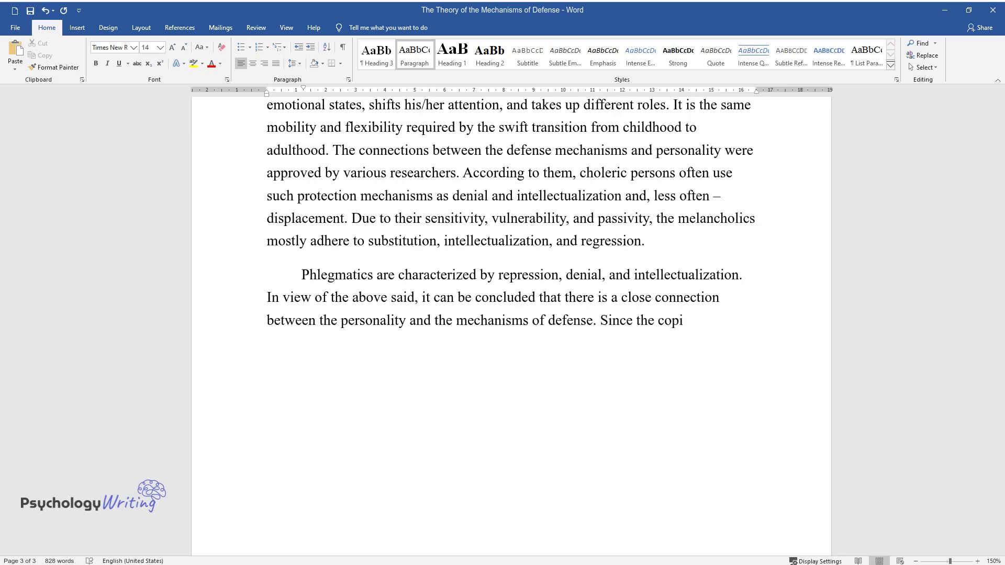
pyautogui.write('ng mechanisms coexist with other a')
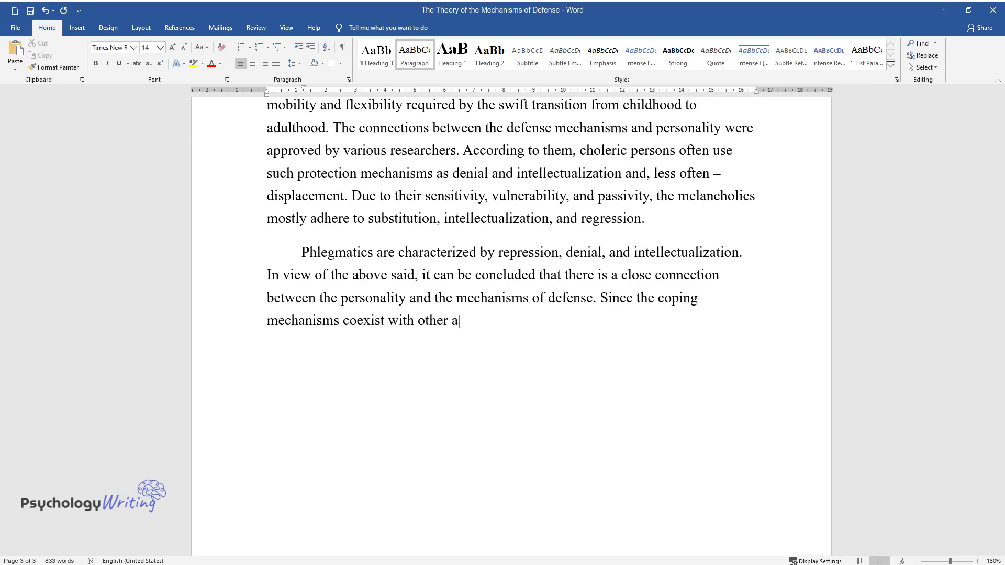
pyautogui.write('reas of human personality, along w')
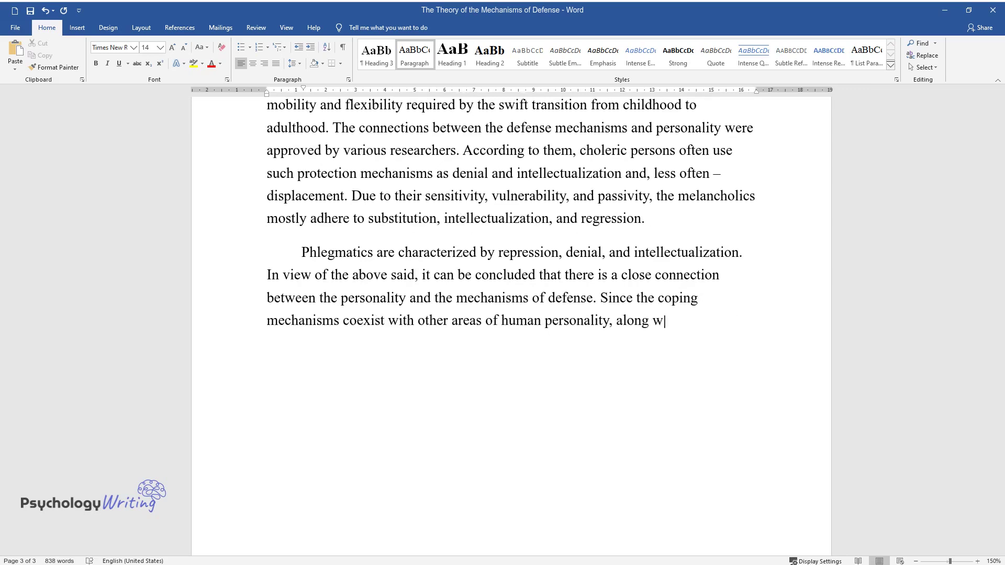
pyautogui.write('ith the social and the biological')
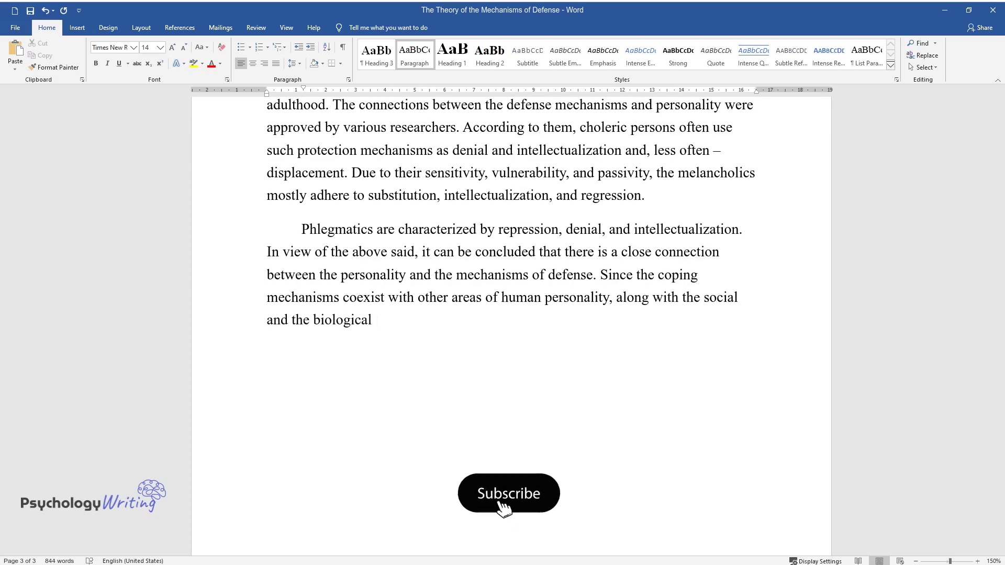
pyautogui.write(' components of human motivation, th')
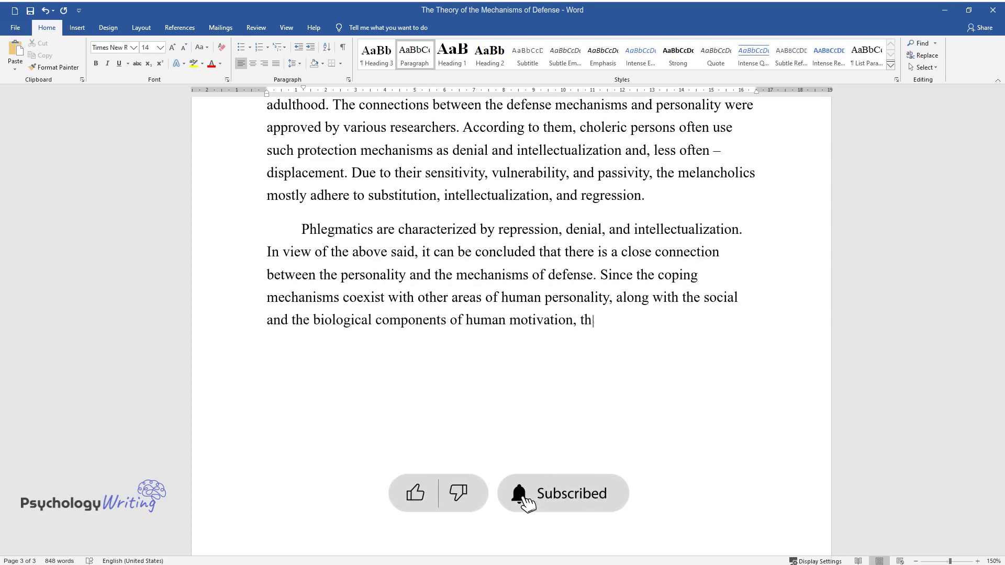
pyautogui.write('ey present an integral part of the overall structu')
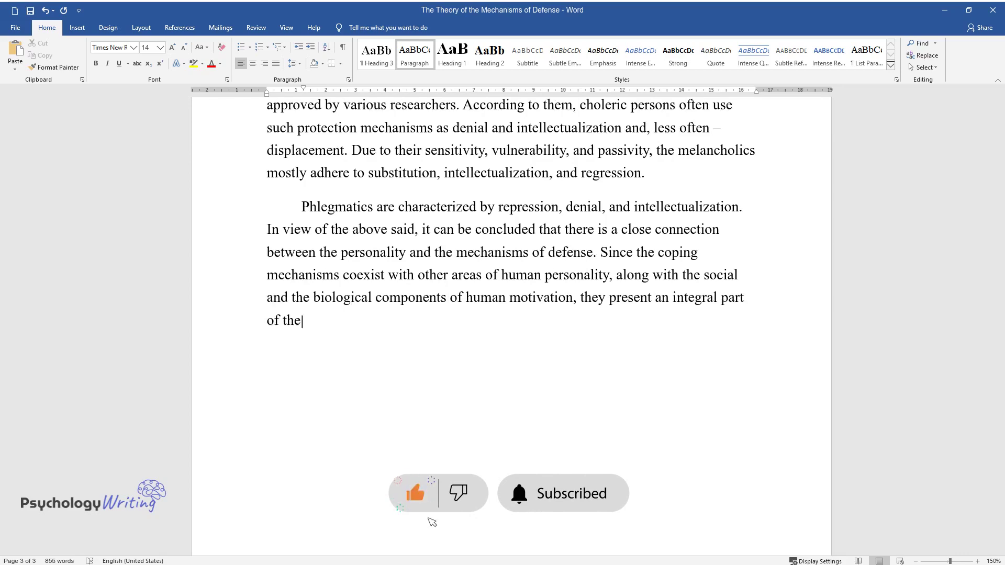
pyautogui.write('re of human person')
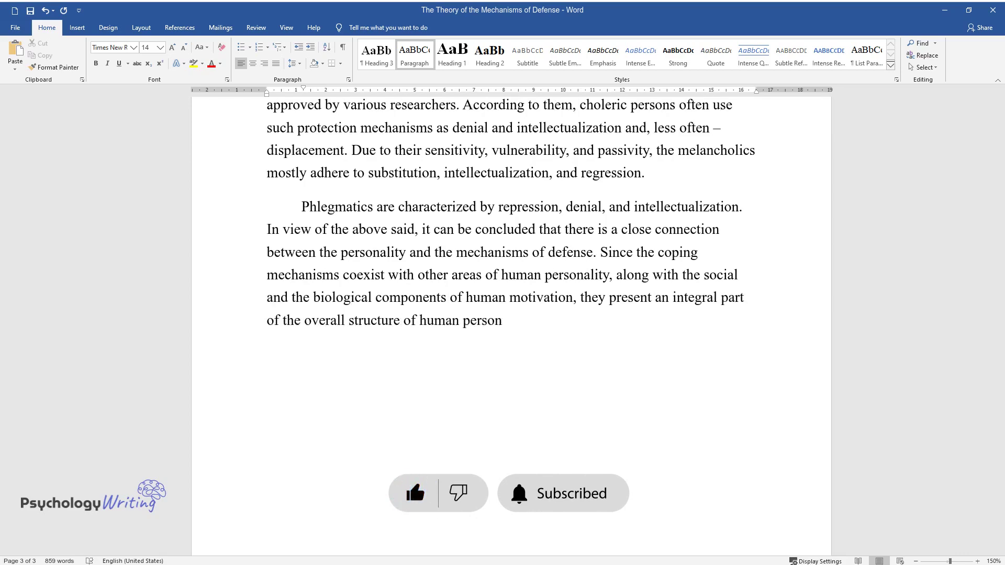